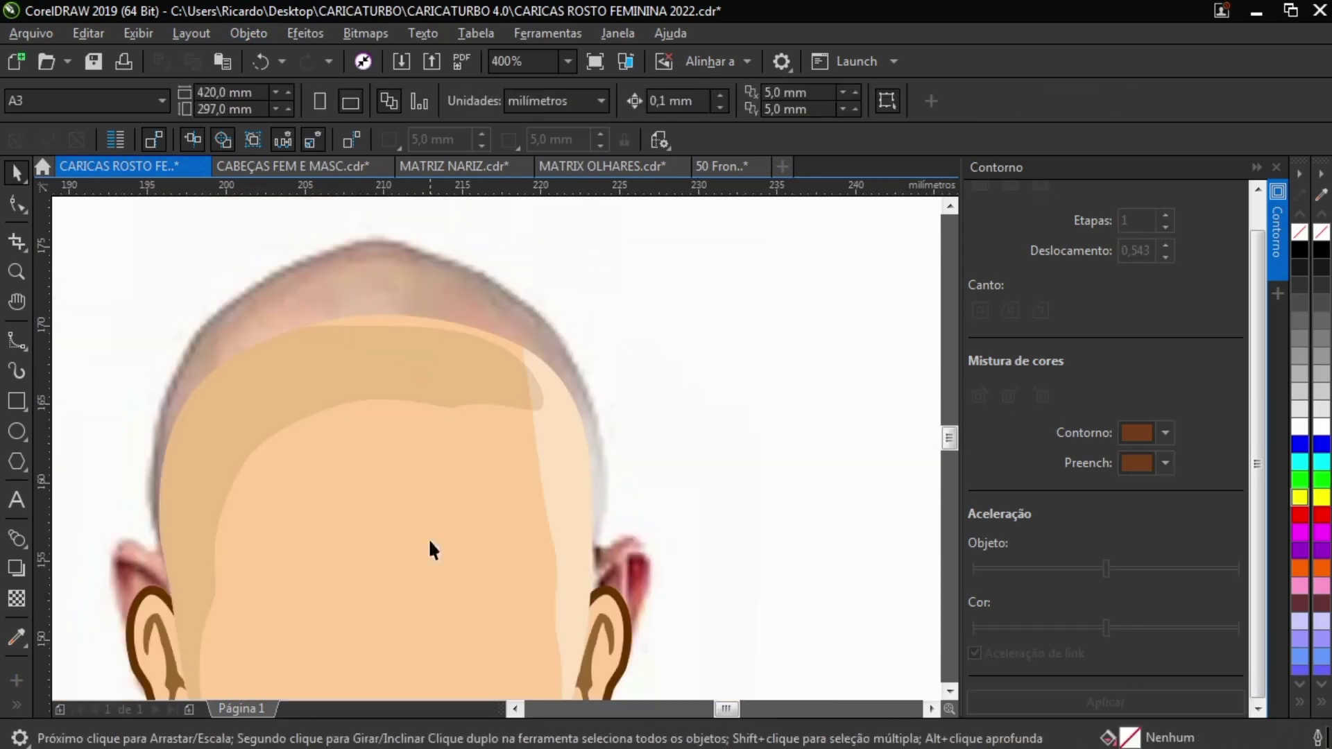
# Raise the crown of the vector head outline and widen its right side to follow the bald skull in the photo.
pyautogui.click(430, 548)
pyautogui.press('F10')
pyautogui.scroll(1, 403, 412)
pyautogui.scroll(1, 404, 412)
pyautogui.scroll(-1, 426, 477)
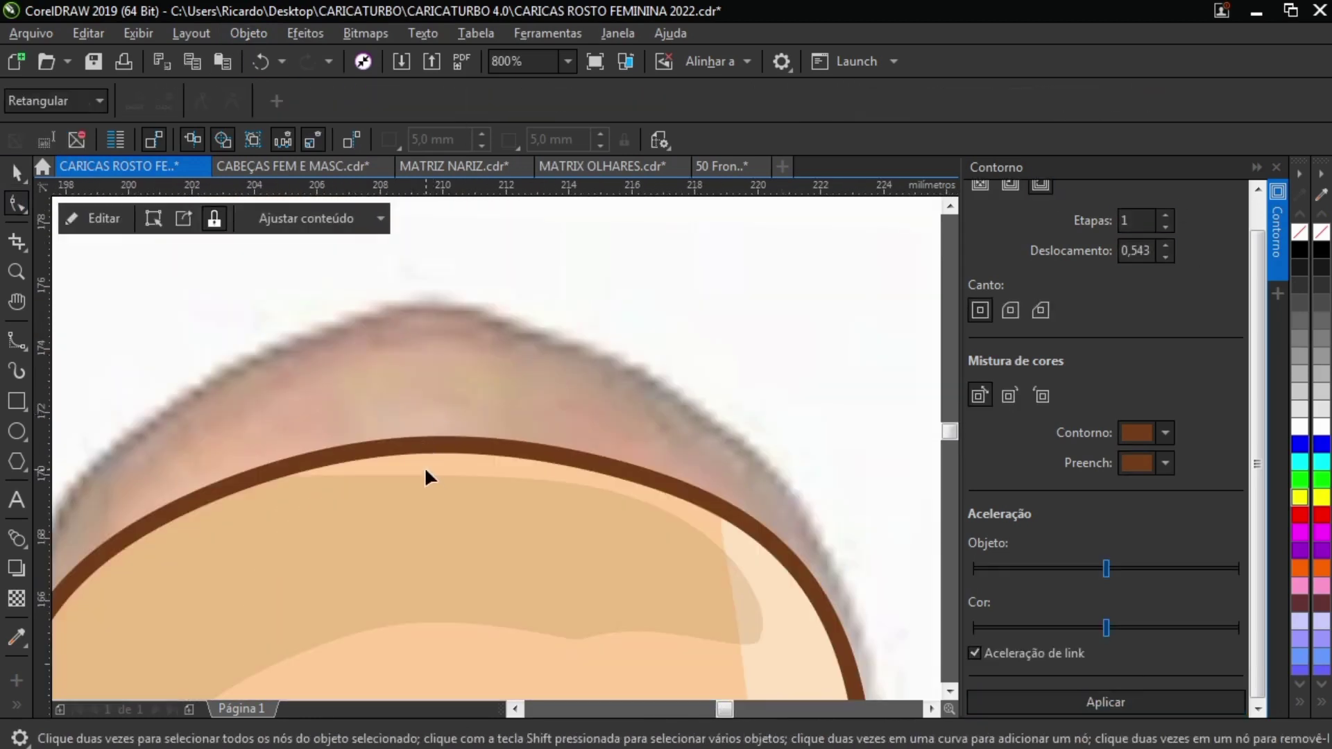
pyautogui.moveTo(409, 262); pyautogui.dragTo(414, 239)
pyautogui.moveTo(711, 423); pyautogui.dragTo(811, 557)
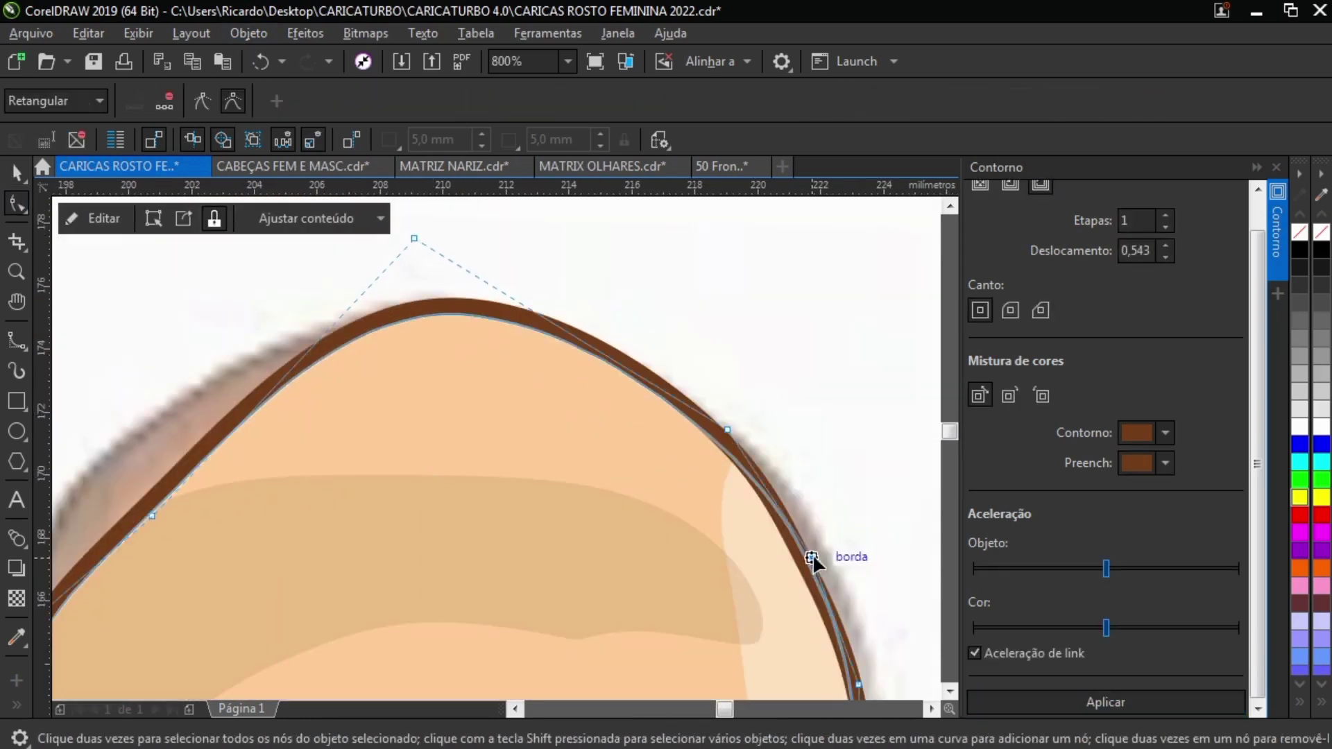
# Reshape the left side of the head outline to follow the photo's skull.
pyautogui.scroll(-2, 342, 440)
pyautogui.scroll(3, 235, 520)
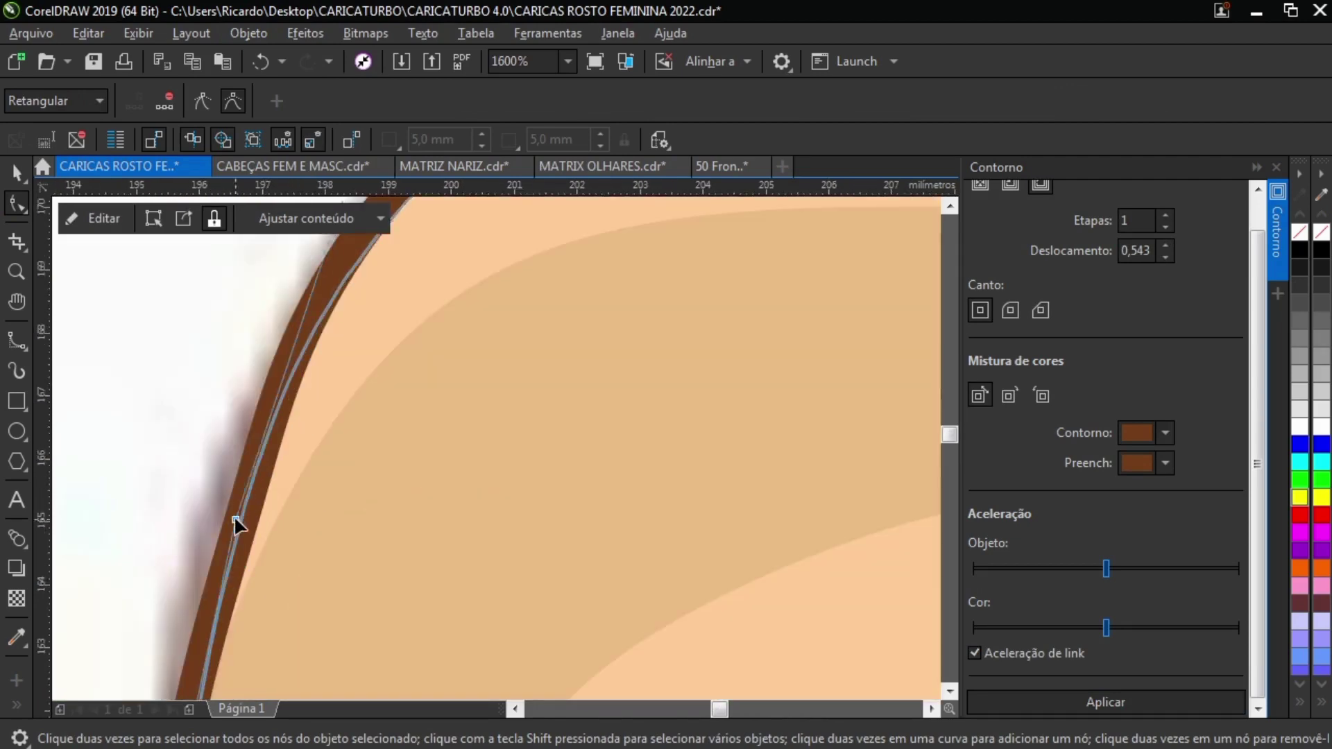
pyautogui.scroll(-3, 360, 389)
pyautogui.scroll(3, 315, 444)
pyautogui.scroll(-4, 315, 443)
pyautogui.click(248, 33)
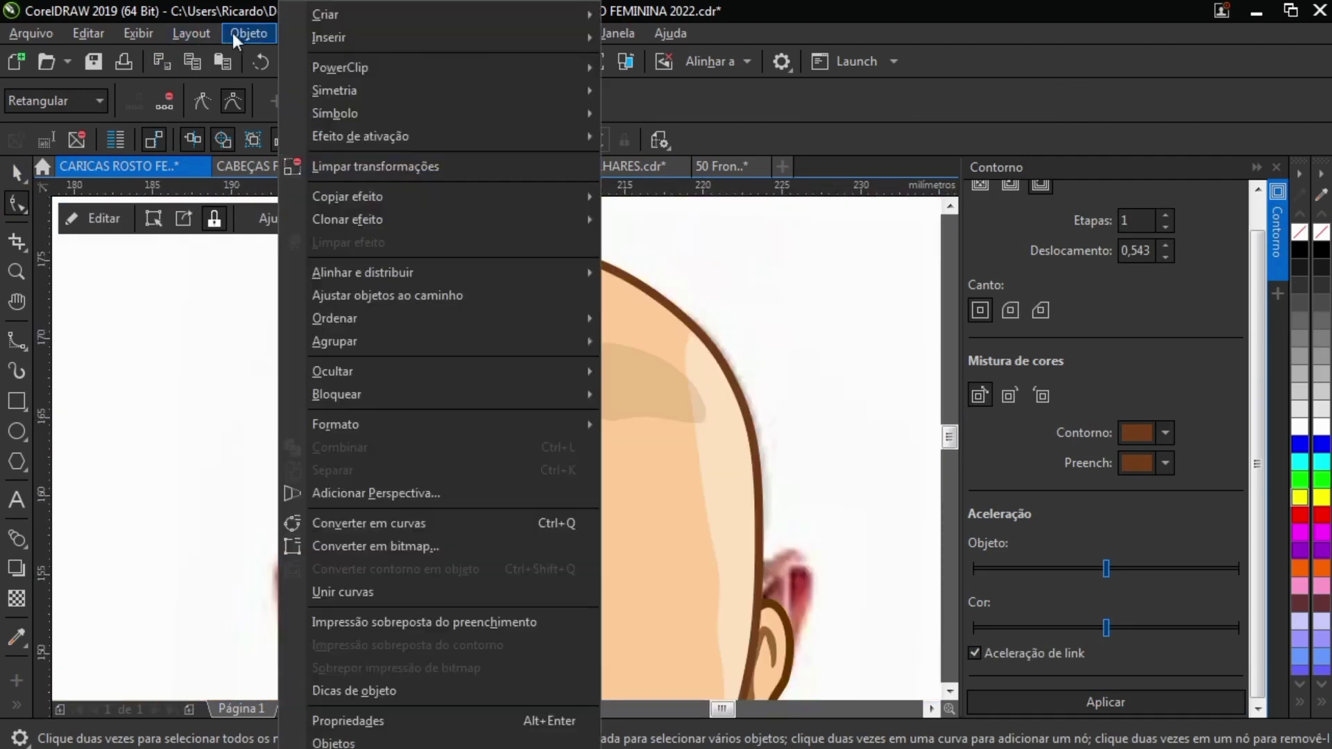
pyautogui.click(248, 32)
pyautogui.press('space')
pyautogui.click(461, 274)
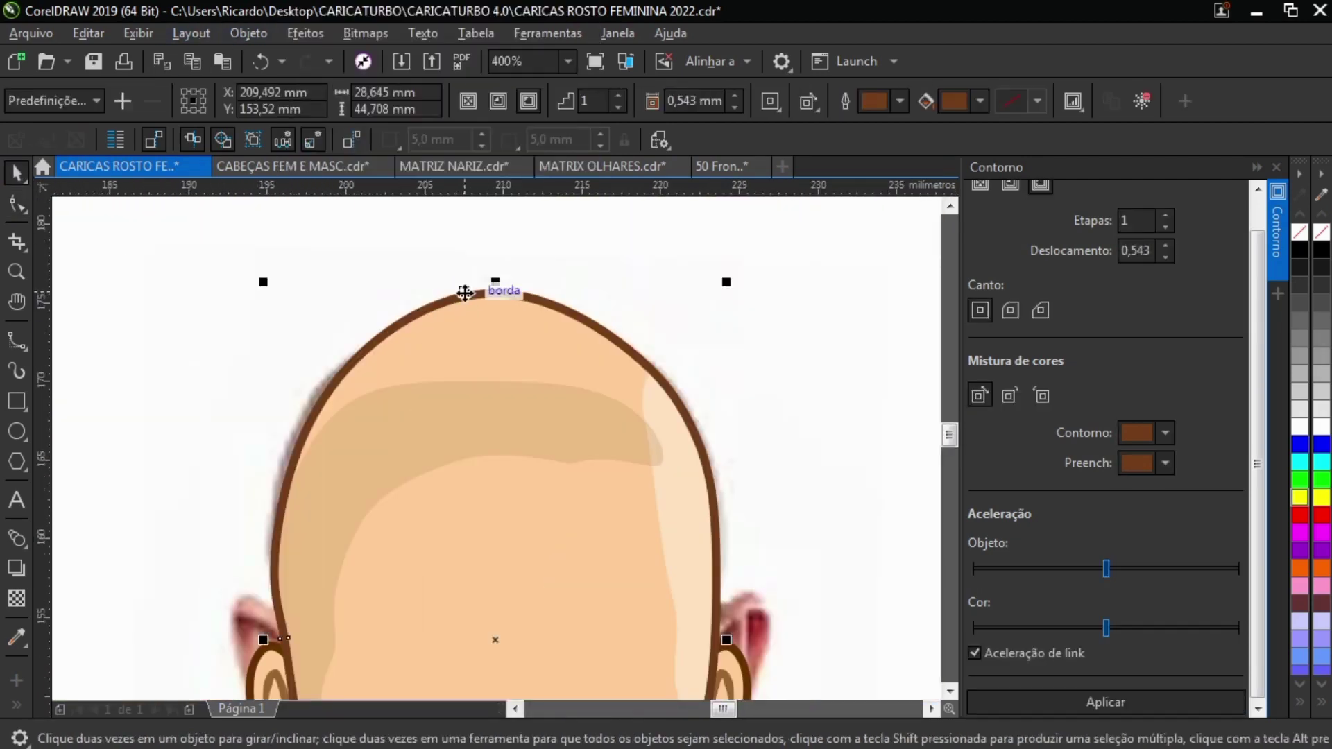
pyautogui.click(248, 33)
pyautogui.press('Escape')
pyautogui.press('Escape')
# Edit the clipped contents of the head and move the forehead shading up to fit the reshaped crown.
pyautogui.scroll(-2, 326, 396)
pyautogui.doubleClick(355, 368)
pyautogui.moveTo(431, 310); pyautogui.dragTo(507, 297)
pyautogui.click(100, 218)
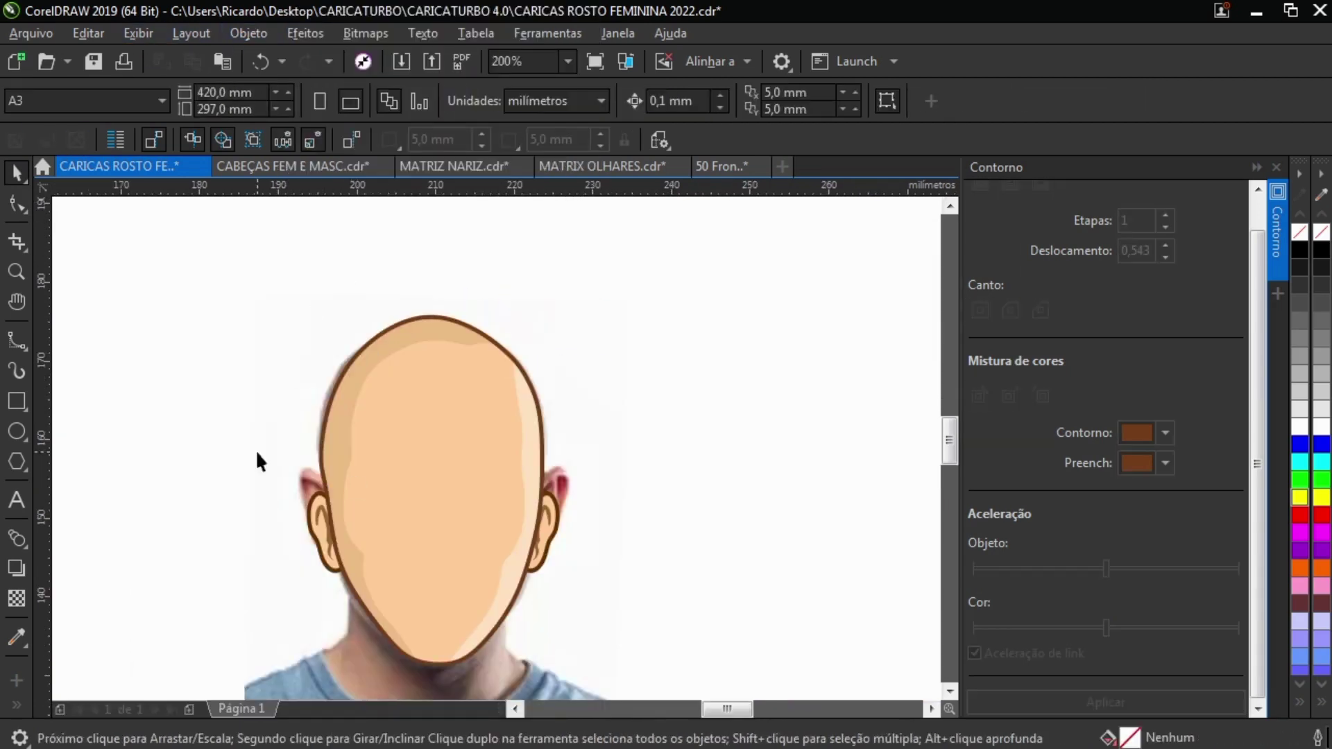
# Move both vector ears up and outward so they line up with the ears in the photo.
pyautogui.moveTo(255, 449); pyautogui.dragTo(592, 601)
pyautogui.click(317, 513)
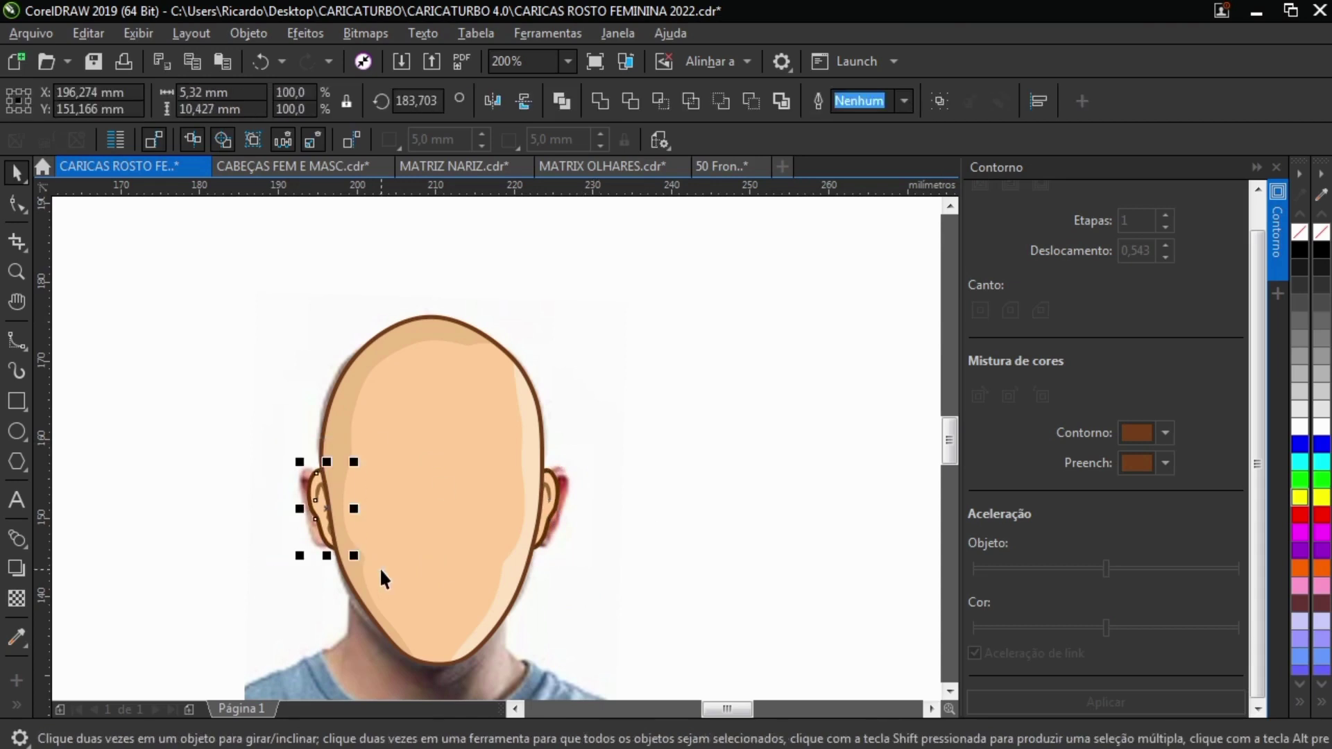
pyautogui.click(555, 513)
pyautogui.click(288, 294)
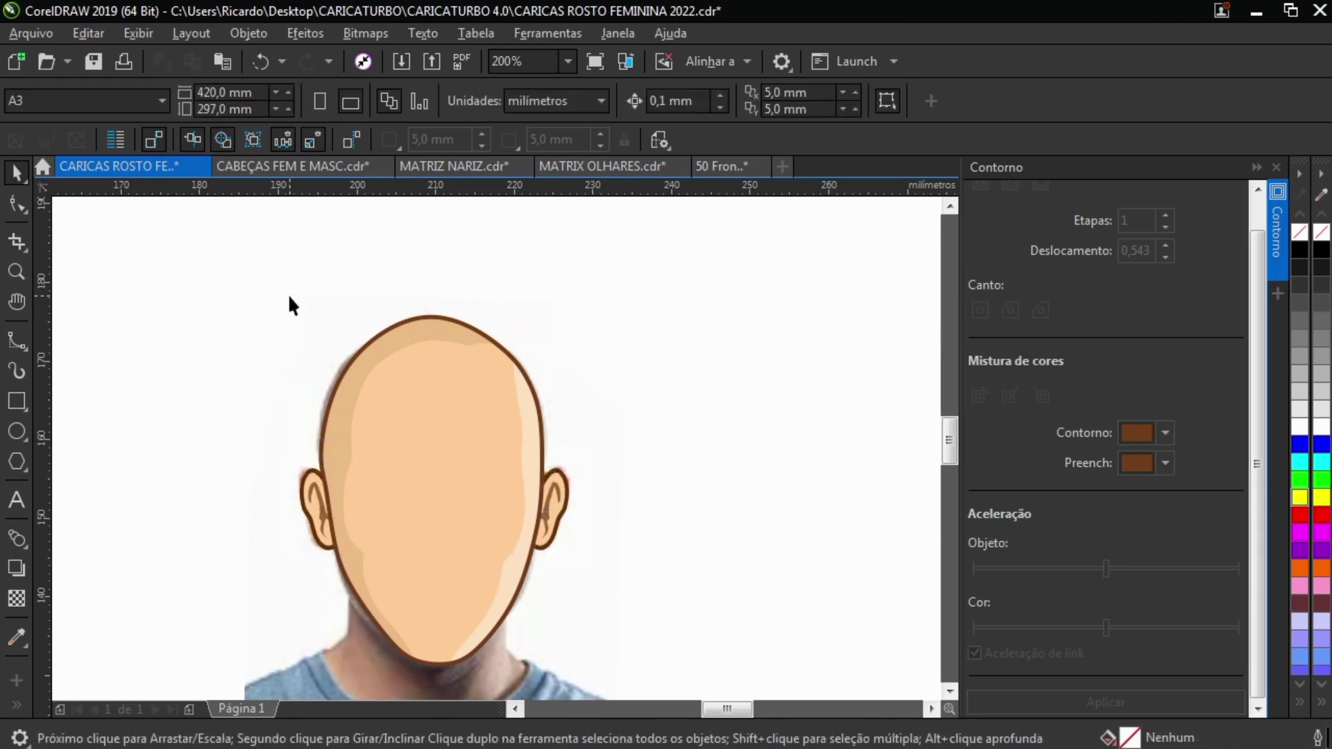
# Move the finished head with its ears off the photo into the empty space to its right.
pyautogui.hscroll(2, 189, 246)
pyautogui.moveTo(361, 523); pyautogui.dragTo(741, 523)
pyautogui.click(373, 562)
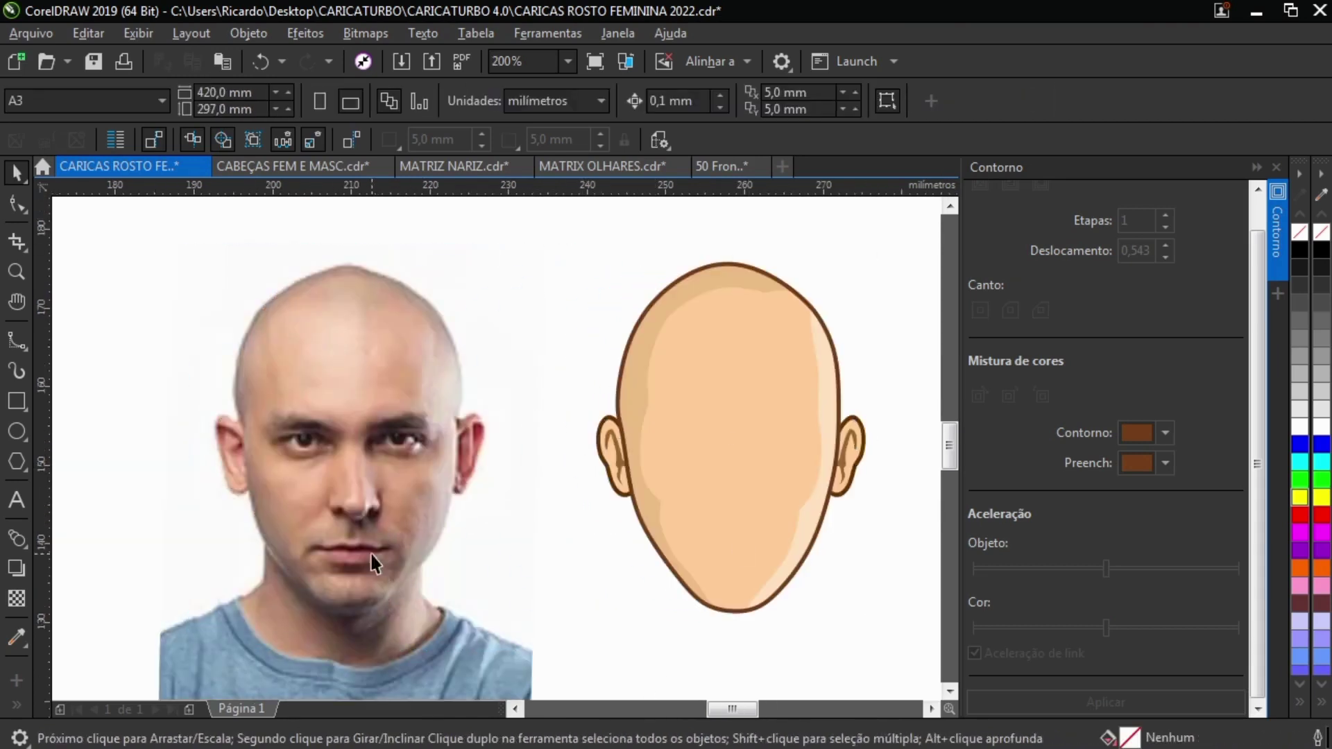
# Copy the spiky-haired, goateed face from the 50 Frontais homem Express document into the CARICAS ROSTO FEMININA 2022 document.
pyautogui.click(340, 172)
pyautogui.click(681, 165)
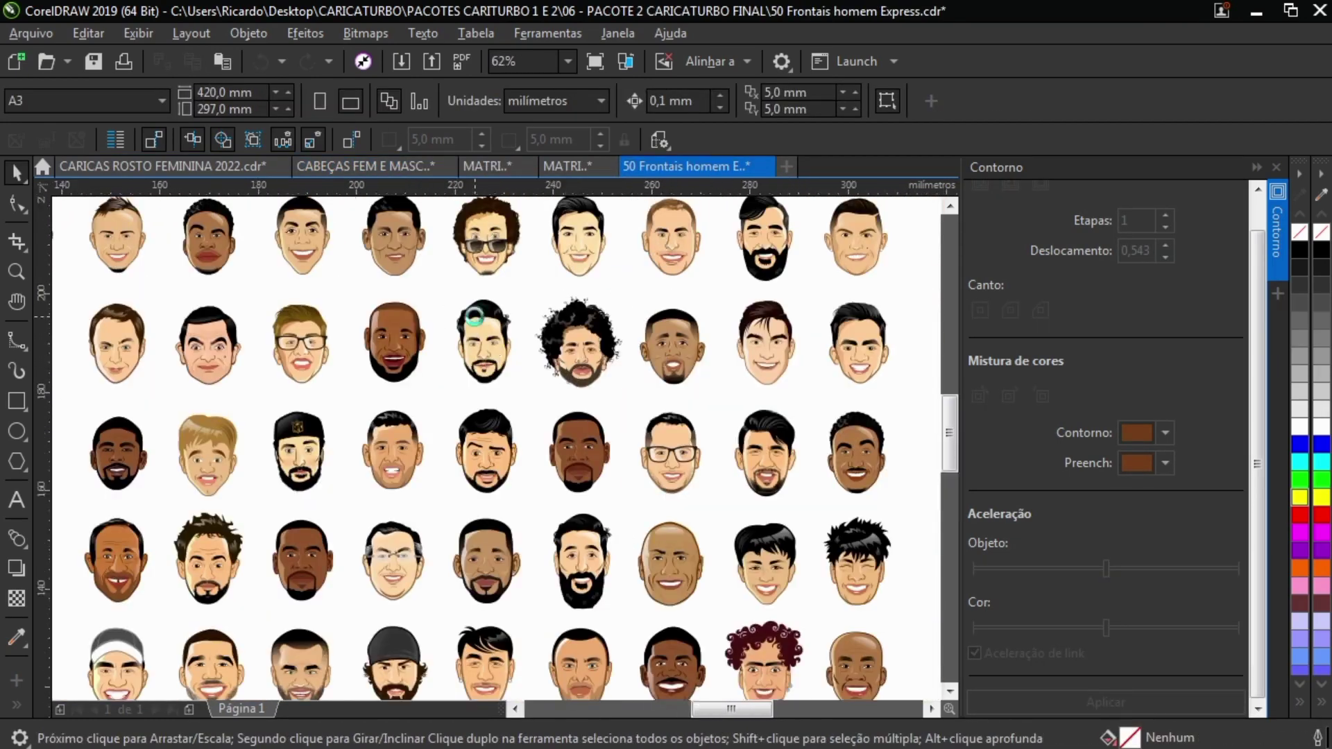
pyautogui.scroll(5, 474, 317)
pyautogui.scroll(-4, 484, 468)
pyautogui.moveTo(947, 431); pyautogui.dragTo(967, 464)
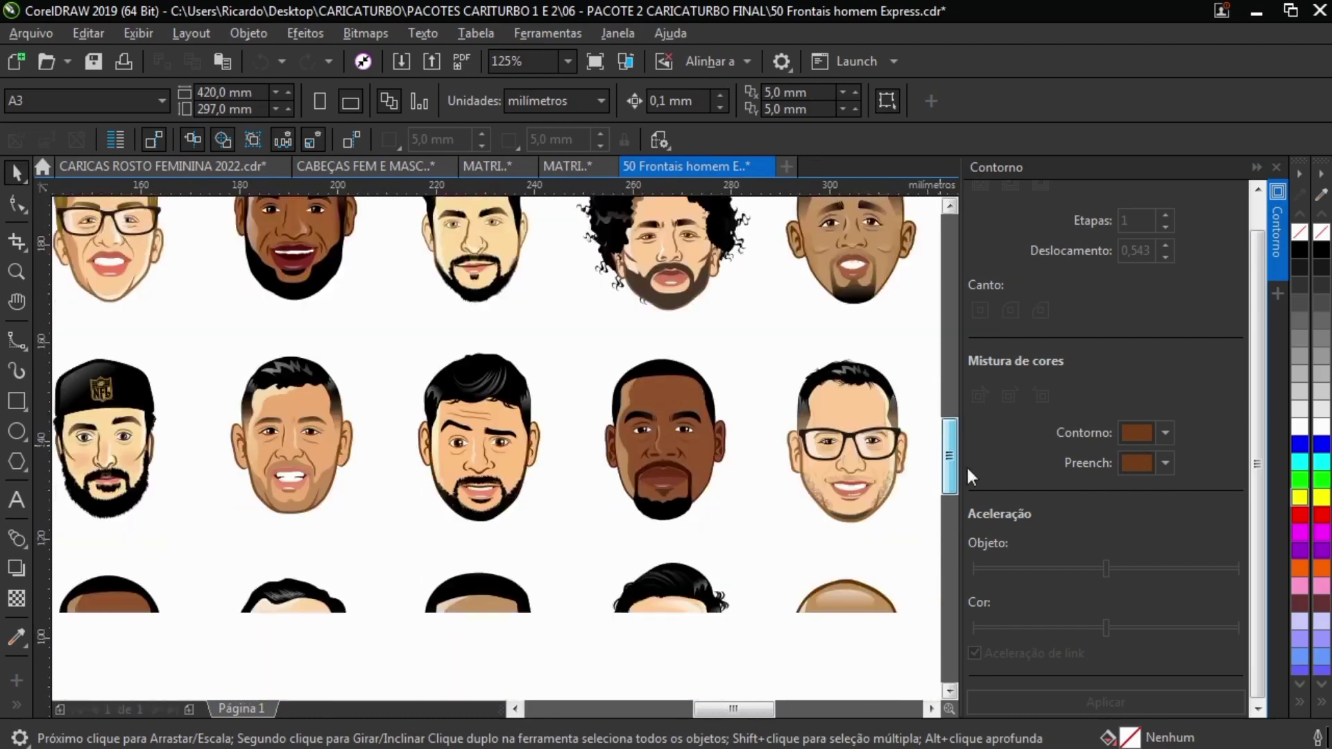
pyautogui.moveTo(728, 709); pyautogui.dragTo(698, 714)
pyautogui.scroll(2, 309, 389)
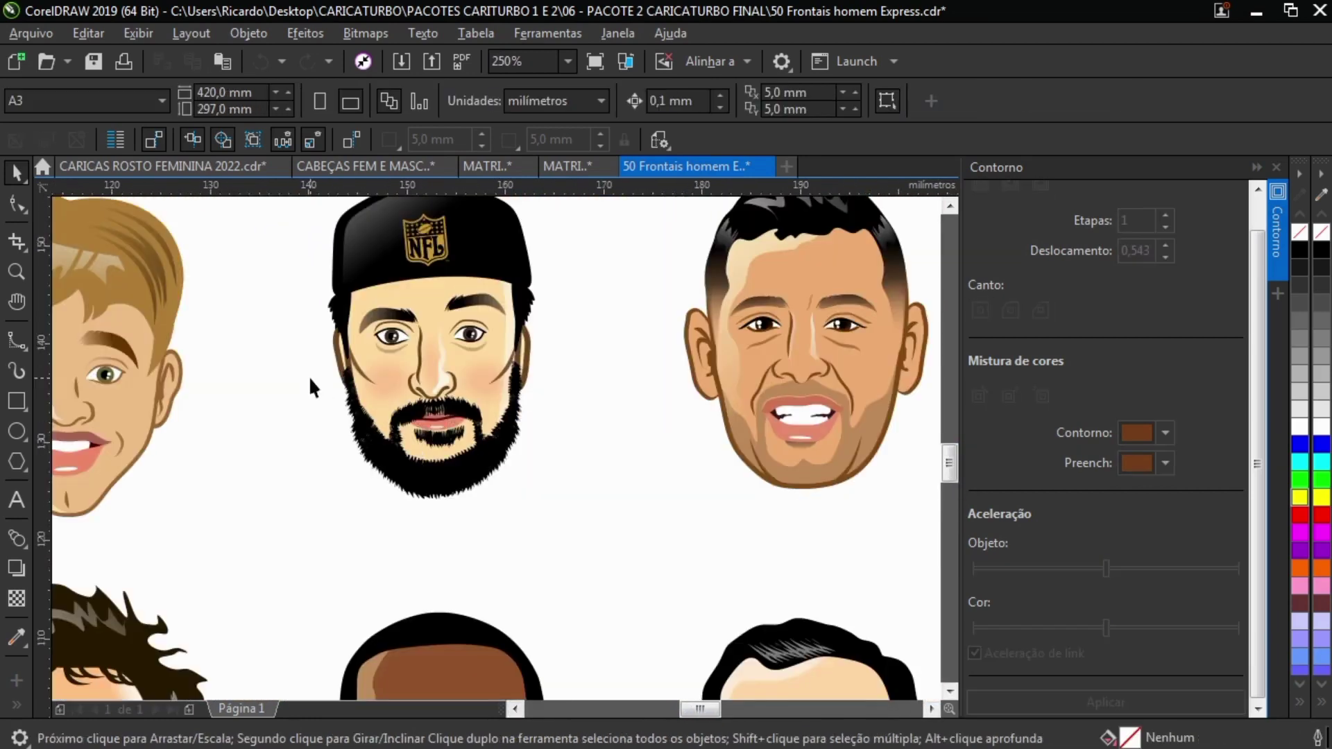
pyautogui.scroll(-2, 309, 387)
pyautogui.scroll(1, 305, 288)
pyautogui.scroll(-1, 306, 288)
pyautogui.moveTo(154, 437); pyautogui.dragTo(334, 659)
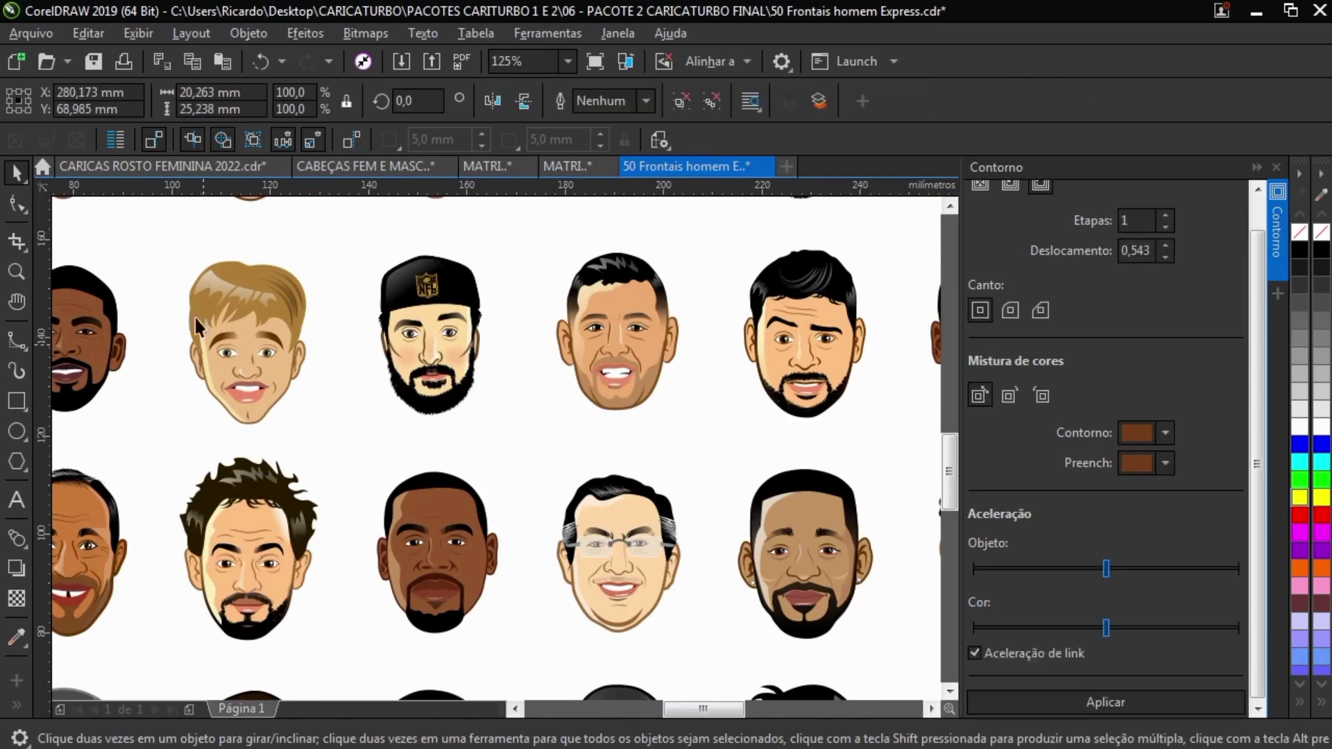
pyautogui.hotkey('ctrl', 'c')
pyautogui.click(167, 168)
pyautogui.hotkey('ctrl', 'v')
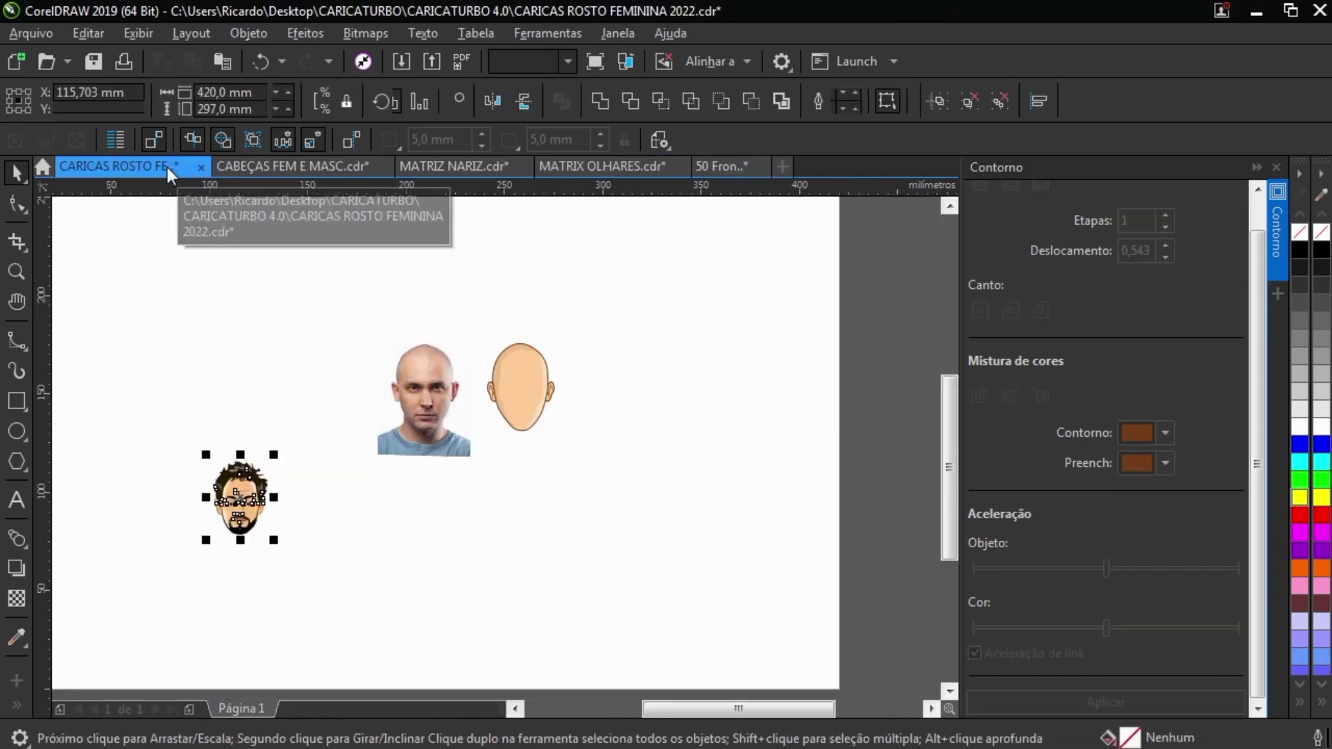
# Pull the mouth out of the pasted caricature and discard the rest of that face.
pyautogui.moveTo(240, 513); pyautogui.dragTo(432, 513)
pyautogui.scroll(4, 432, 514)
pyautogui.press('Escape')
pyautogui.moveTo(567, 659); pyautogui.dragTo(567, 659)
pyautogui.scroll(-2, 416, 596)
pyautogui.moveTo(419, 598); pyautogui.dragTo(705, 564)
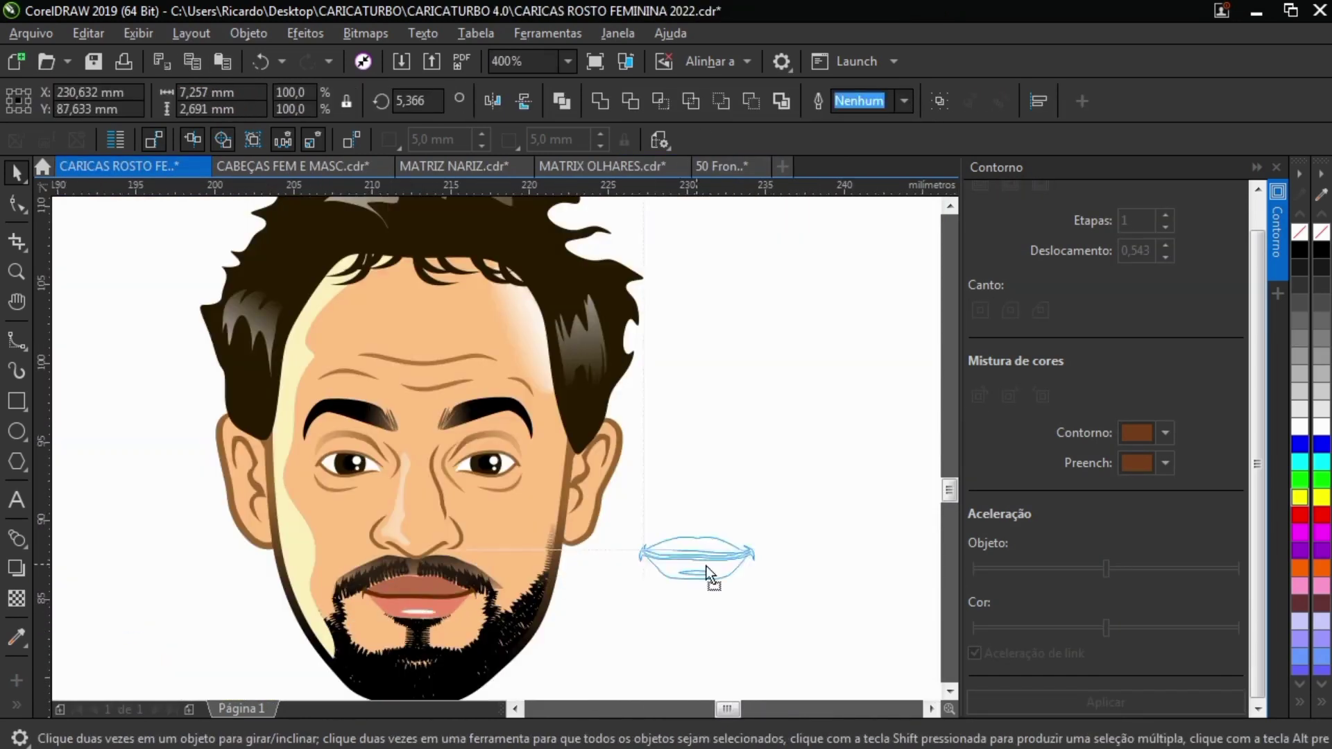
pyautogui.scroll(-3, 506, 628)
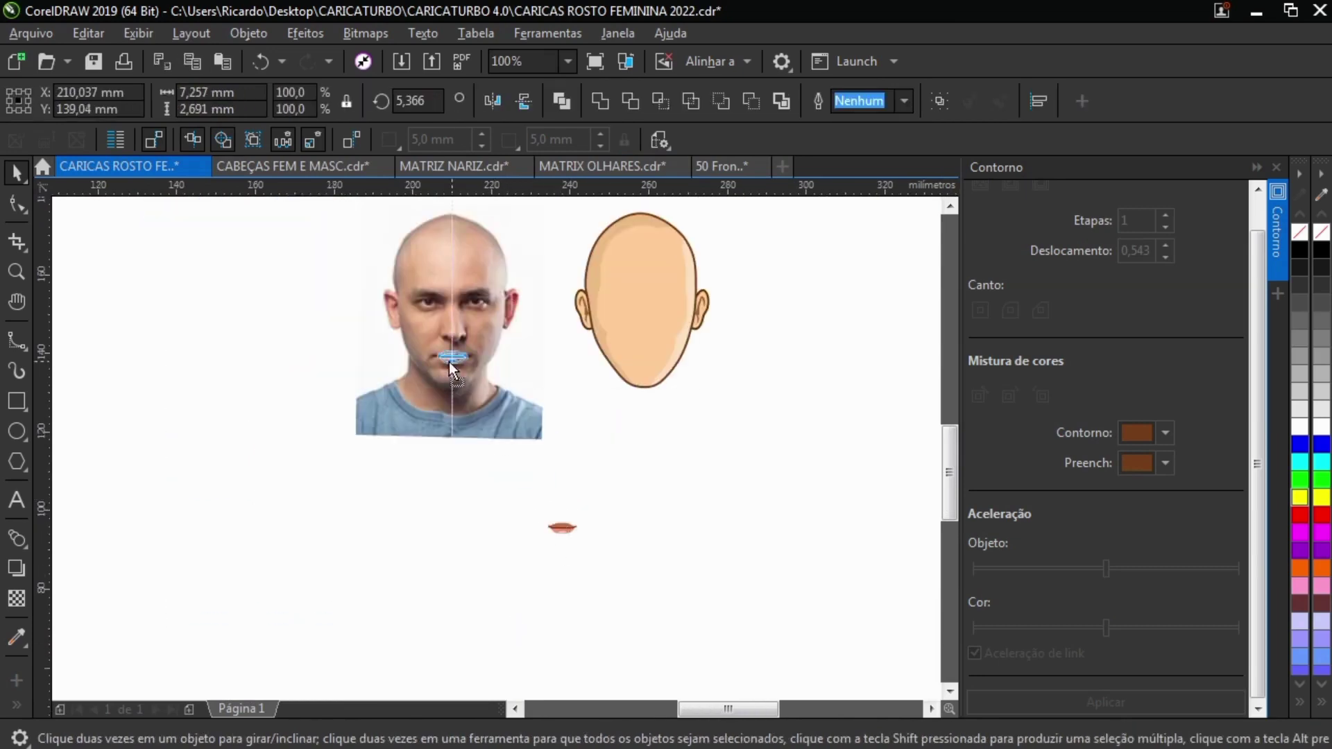
# Place the mouth over the photo's mouth and stretch it sideways to reach both lip corners.
pyautogui.moveTo(448, 361); pyautogui.dragTo(448, 358)
pyautogui.scroll(4, 448, 353)
pyautogui.click(479, 439)
pyautogui.moveTo(746, 469); pyautogui.dragTo(820, 467)
pyautogui.moveTo(276, 464); pyautogui.dragTo(187, 464)
pyautogui.moveTo(500, 446); pyautogui.dragTo(522, 427)
# Reshape the upper lip's top edge with a deeper central dip to follow the lip in the photo.
pyautogui.click(522, 433)
pyautogui.press('F10')
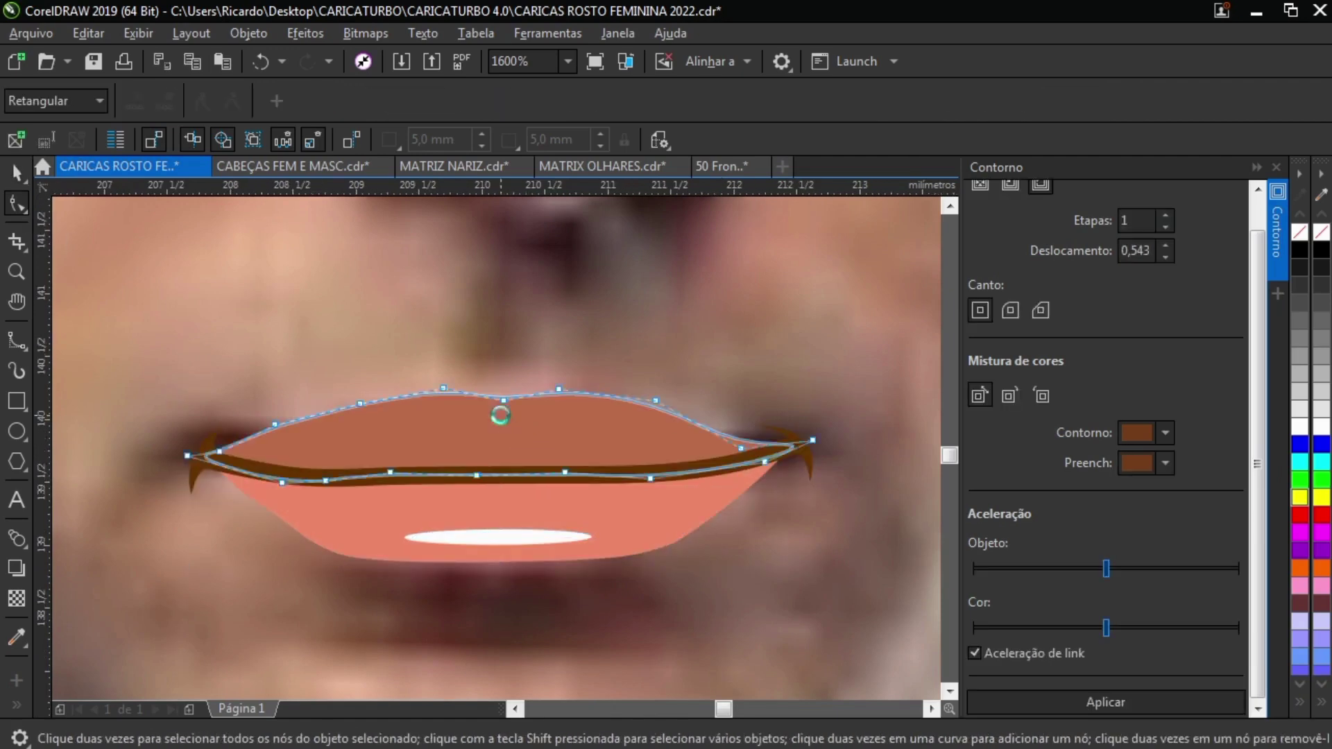
pyautogui.scroll(1, 500, 415)
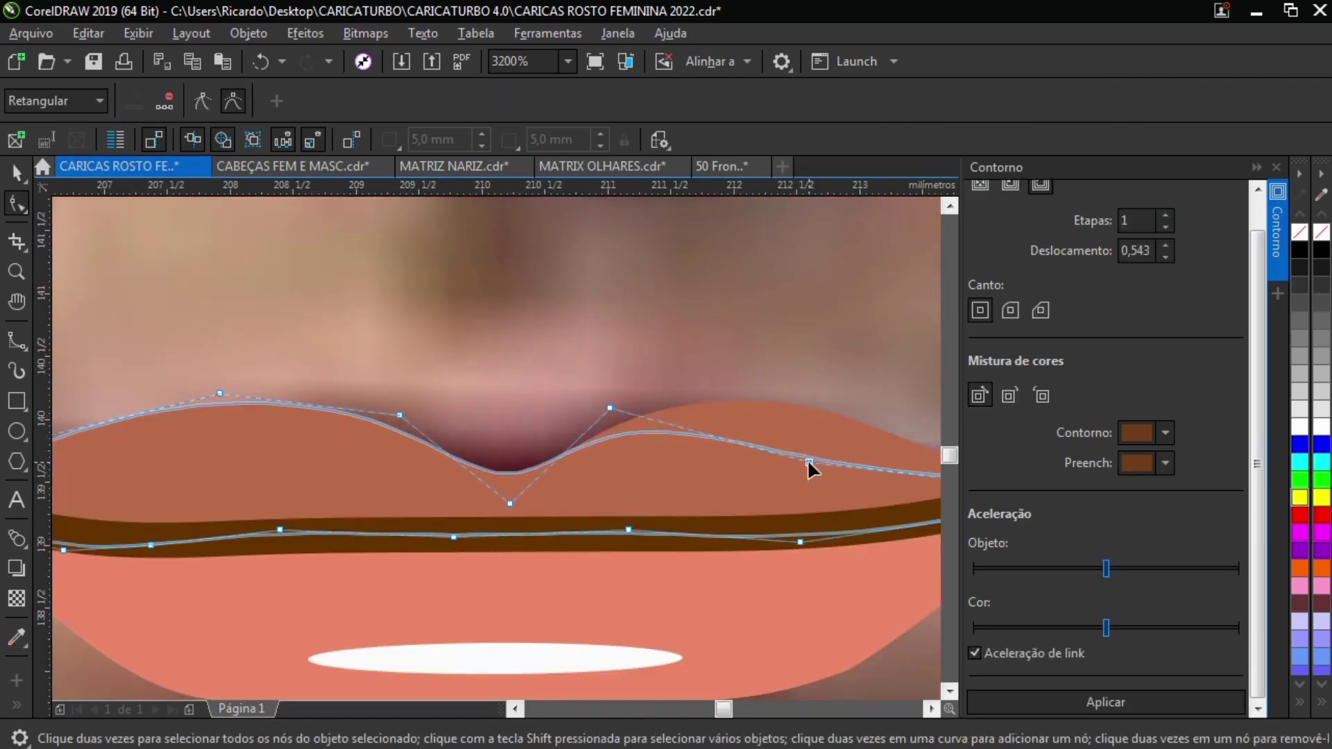
pyautogui.scroll(-2, 398, 419)
pyautogui.scroll(1, 555, 460)
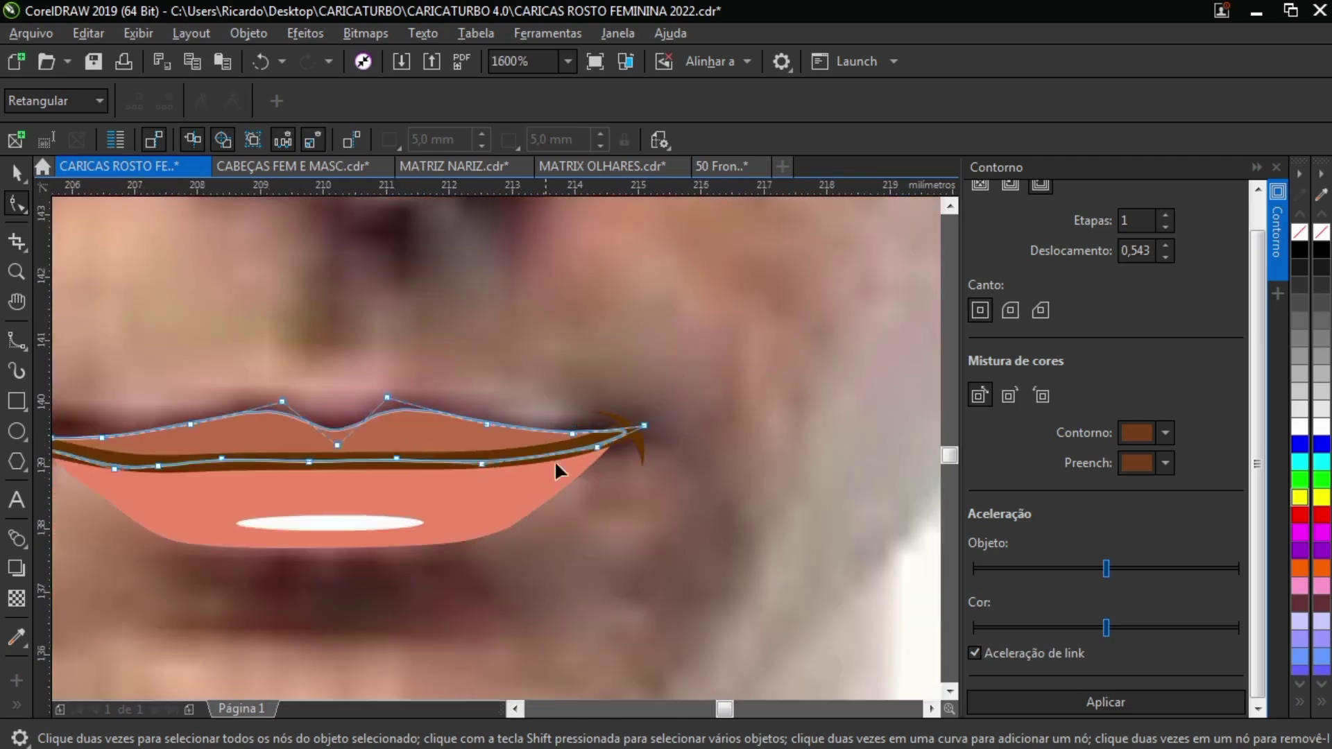
pyautogui.scroll(1, 622, 431)
# Reshape the lower lip by adjusting its nodes and handles so both sides curve smoothly up to the mouth corners.
pyautogui.click(622, 431)
pyautogui.scroll(-2, 252, 565)
pyautogui.scroll(-1, 246, 548)
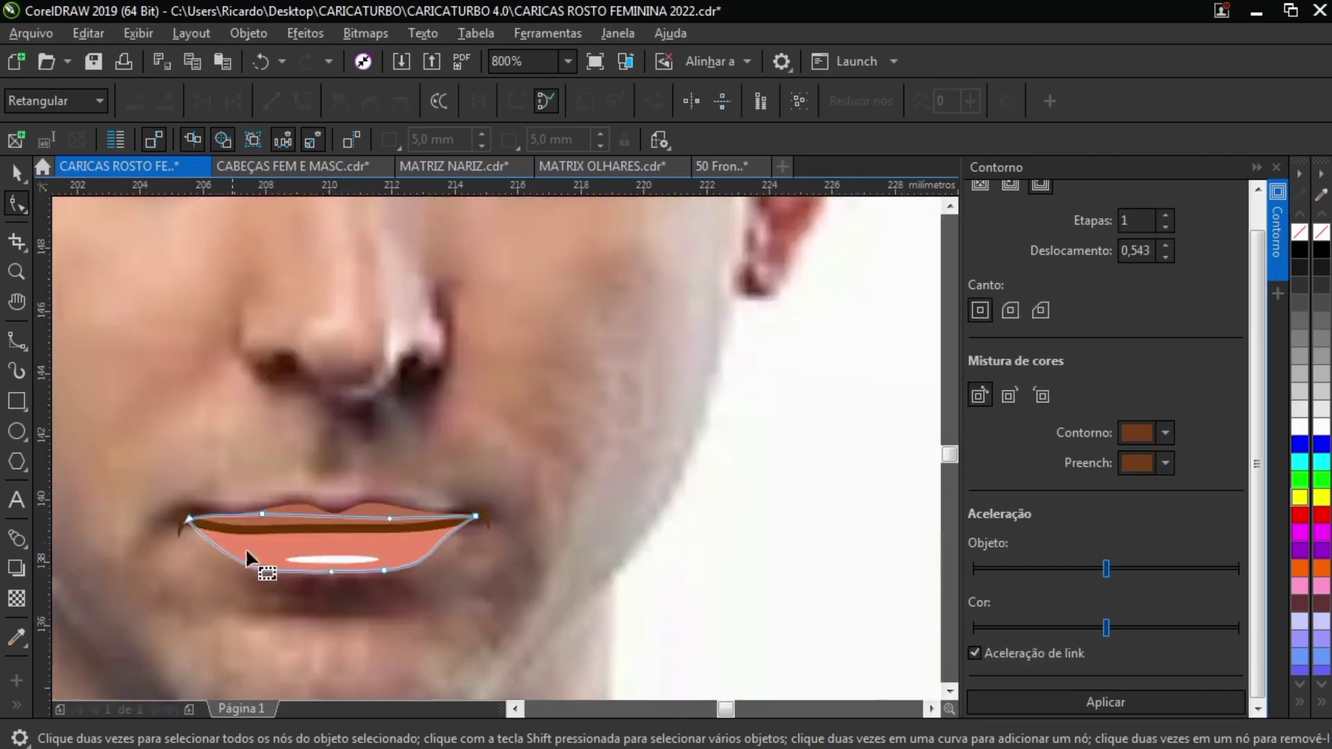
pyautogui.scroll(3, 208, 541)
pyautogui.click(182, 533)
pyautogui.scroll(-1, 389, 587)
pyautogui.click(629, 635)
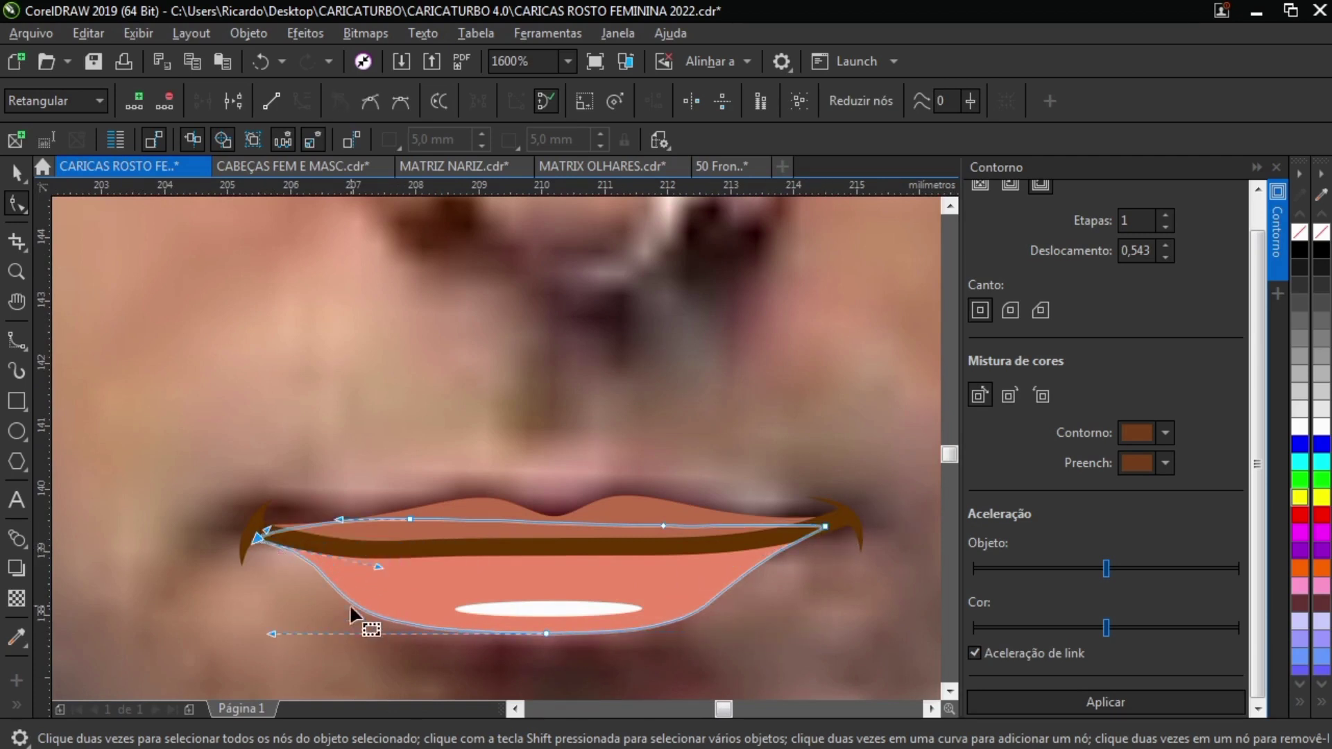
pyautogui.hotkey('ctrl', 'z')
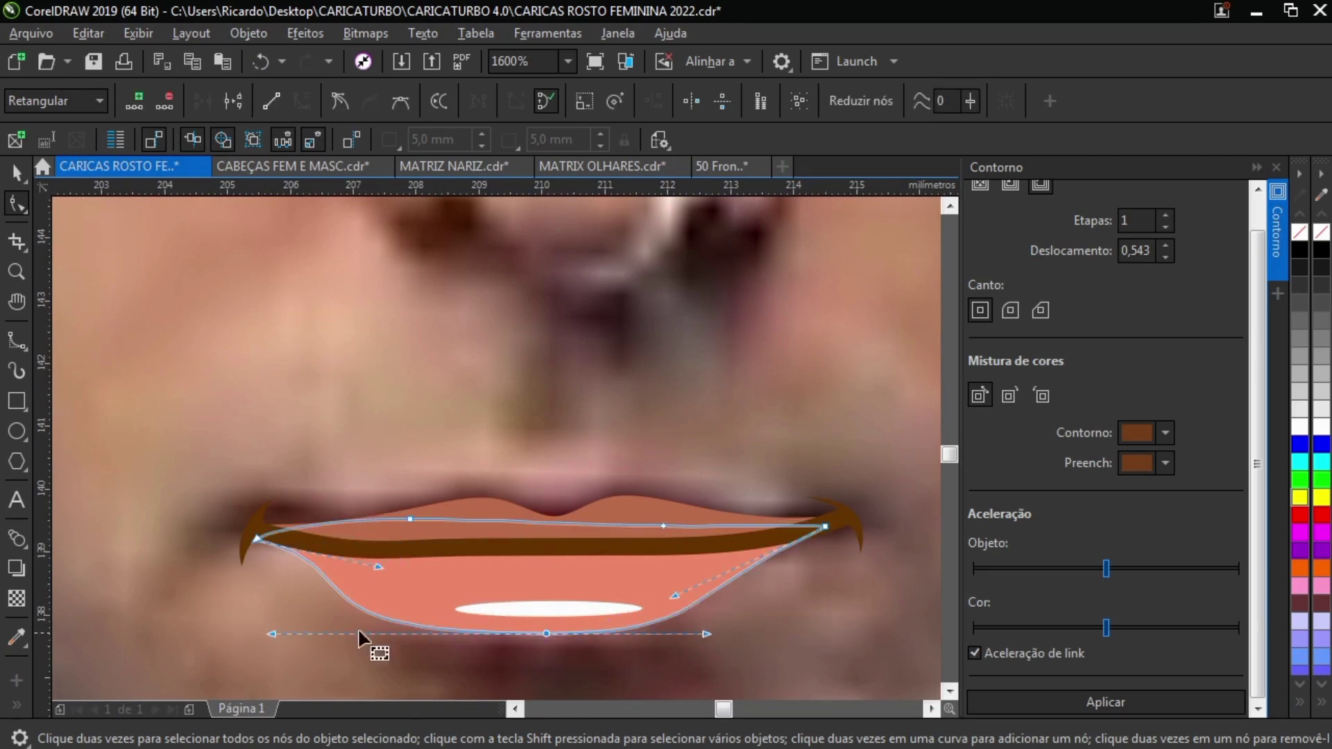
pyautogui.moveTo(370, 647); pyautogui.dragTo(372, 633)
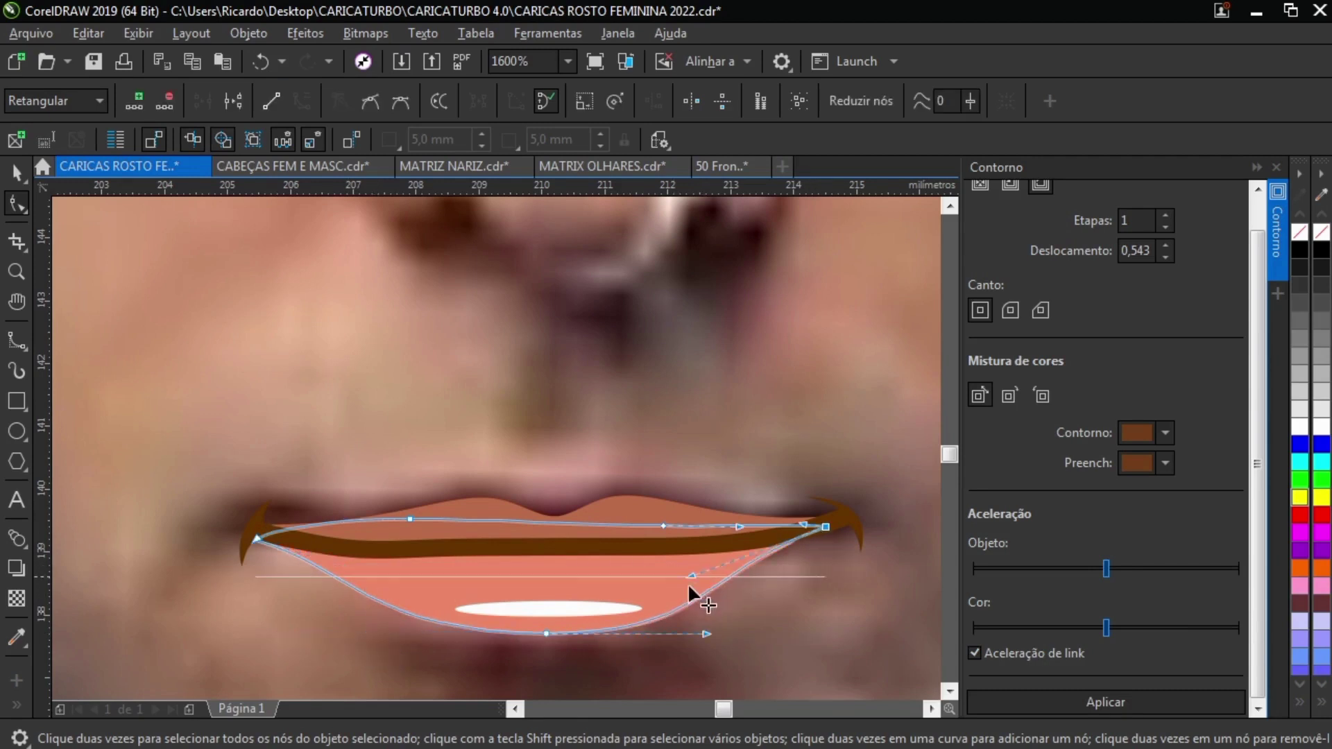
# Bend the dark line between the lips into a wave that dips at the centre and rises on both sides.
pyautogui.click(589, 544)
pyautogui.scroll(2, 563, 548)
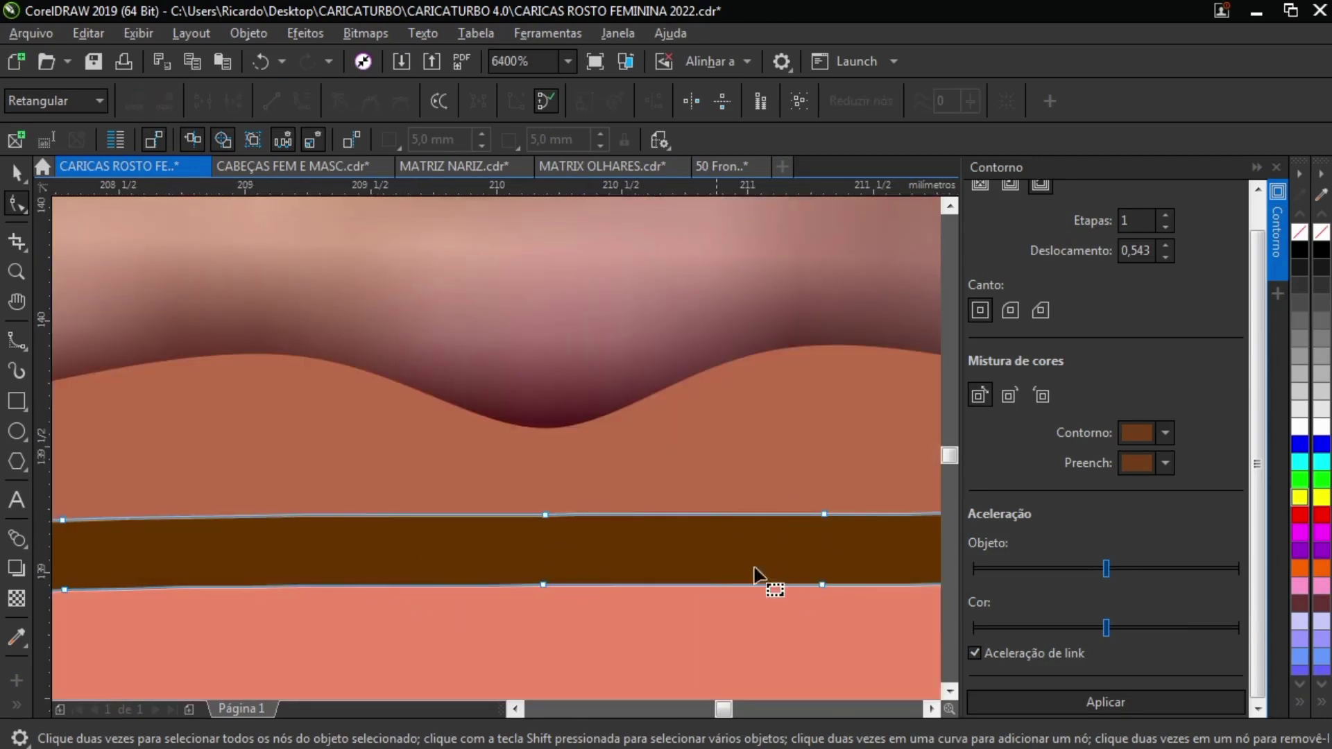
pyautogui.moveTo(545, 514); pyautogui.dragTo(545, 555)
pyautogui.moveTo(840, 484); pyautogui.dragTo(840, 488)
pyautogui.moveTo(63, 521); pyautogui.dragTo(140, 489)
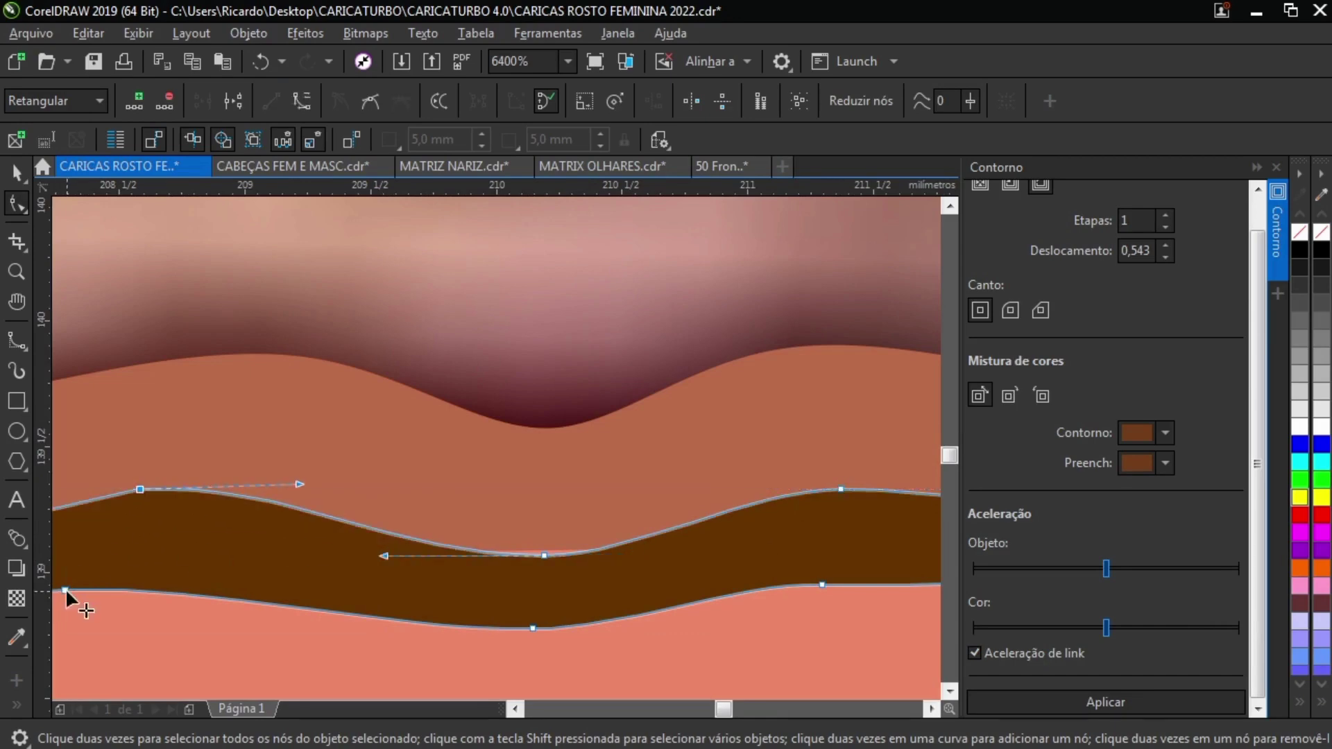
pyautogui.scroll(-3, 506, 550)
# Select the whole mouth and stretch it slightly downward to about 2.6 mm tall.
pyautogui.press('space')
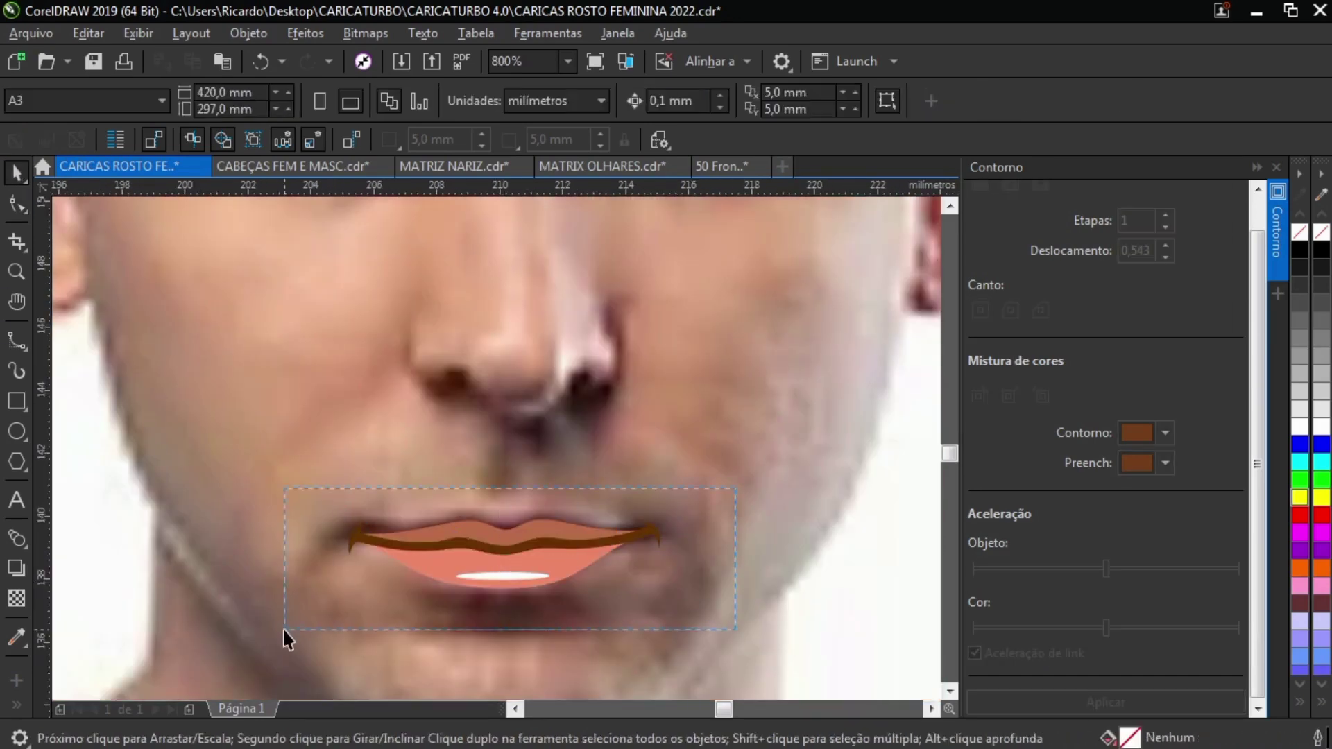
pyautogui.moveTo(513, 600); pyautogui.dragTo(513, 601)
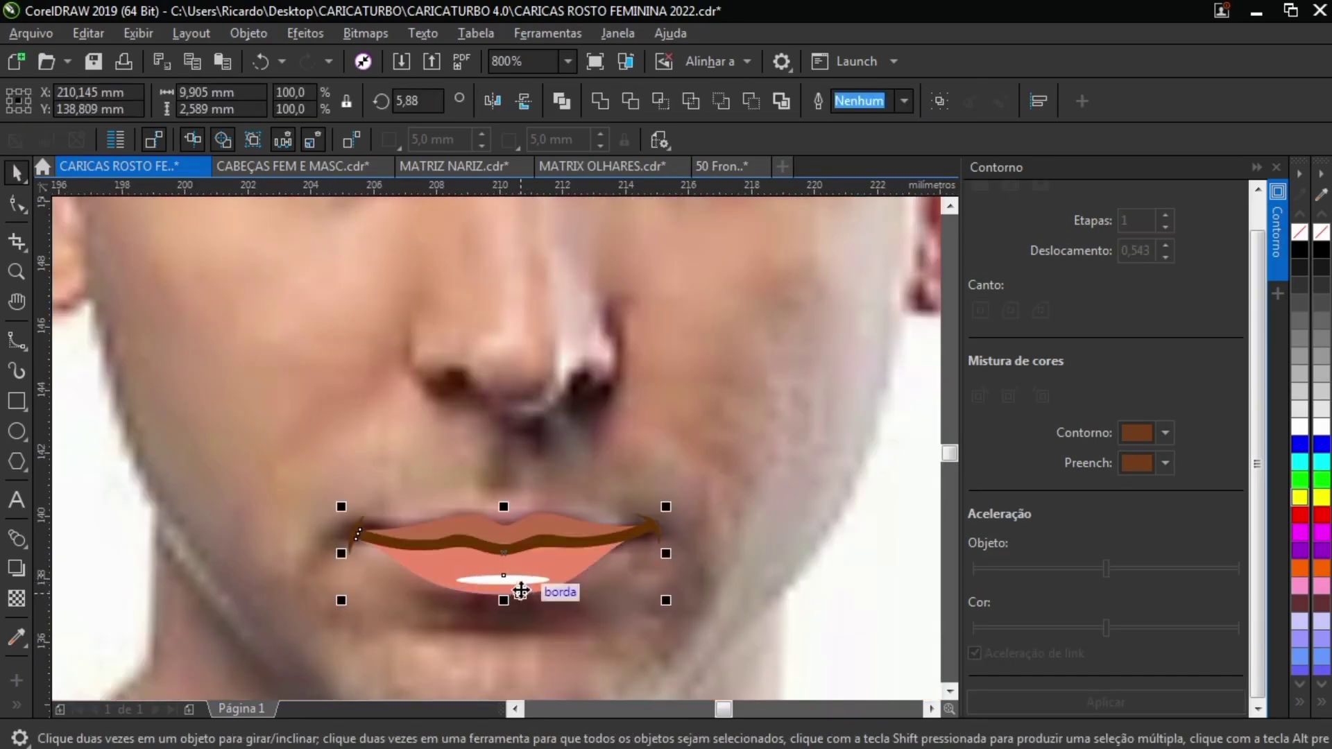
pyautogui.scroll(-1, 523, 588)
pyautogui.click(692, 545)
# Flatten the dark line between the lips to about 0.9 mm tall.
pyautogui.scroll(2, 447, 568)
pyautogui.scroll(-1, 406, 529)
pyautogui.scroll(1, 679, 538)
pyautogui.click(709, 506)
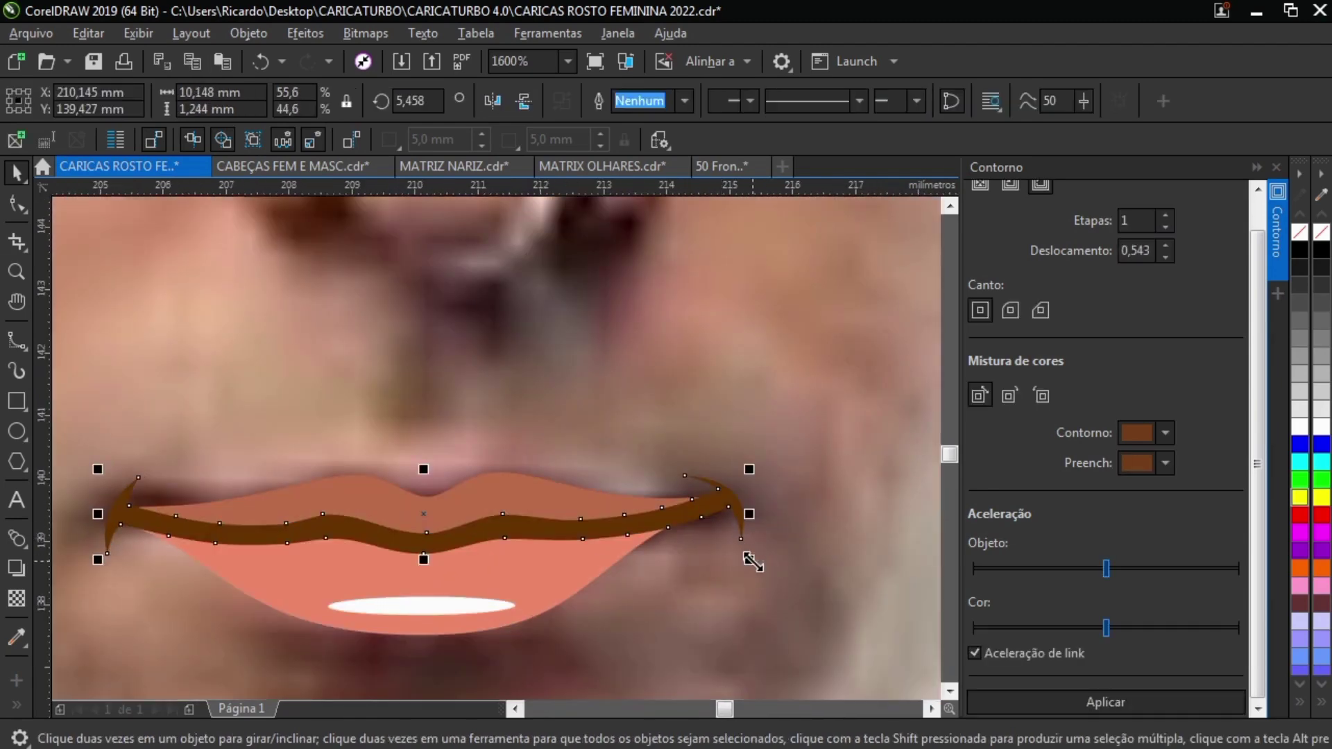
pyautogui.moveTo(423, 558); pyautogui.dragTo(425, 538)
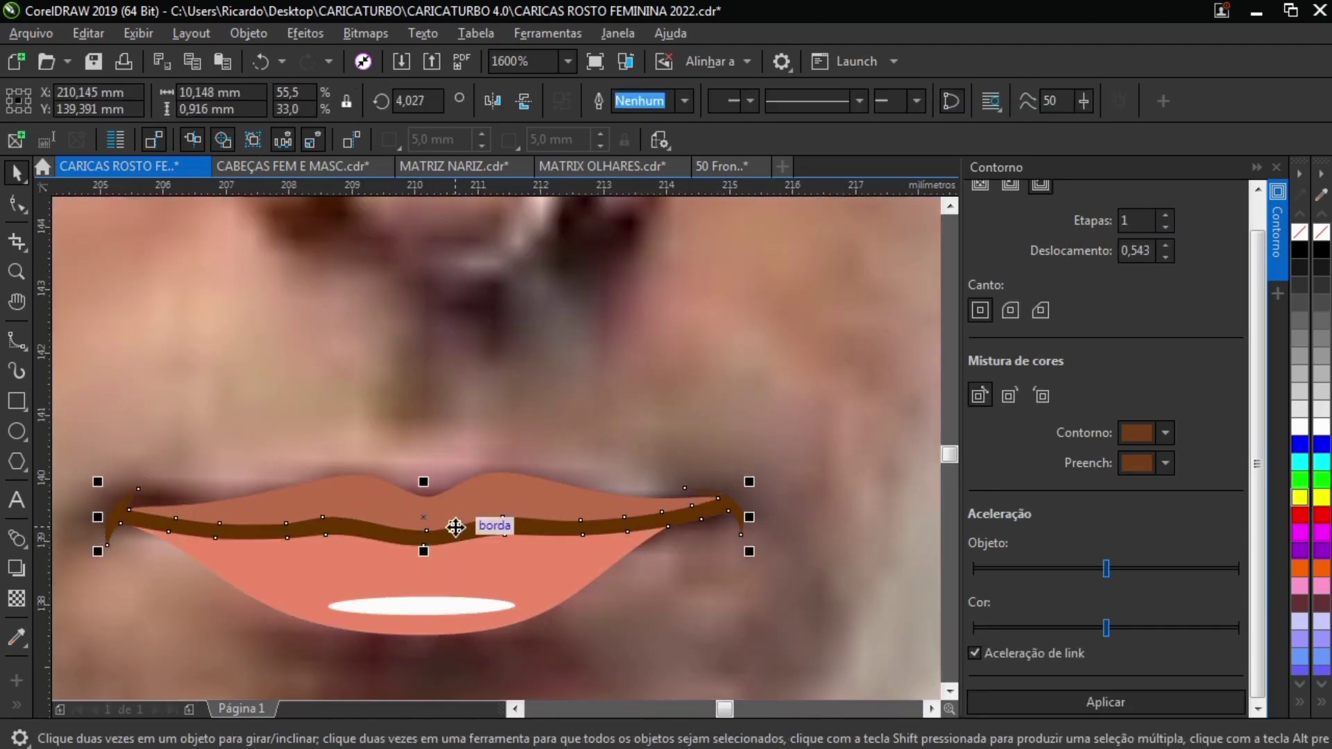
pyautogui.scroll(-2, 455, 527)
pyautogui.click(630, 551)
pyautogui.scroll(-1, 628, 551)
pyautogui.scroll(2, 548, 544)
pyautogui.moveTo(284, 464); pyautogui.dragTo(707, 581)
pyautogui.scroll(-2, 423, 556)
pyautogui.click(374, 549)
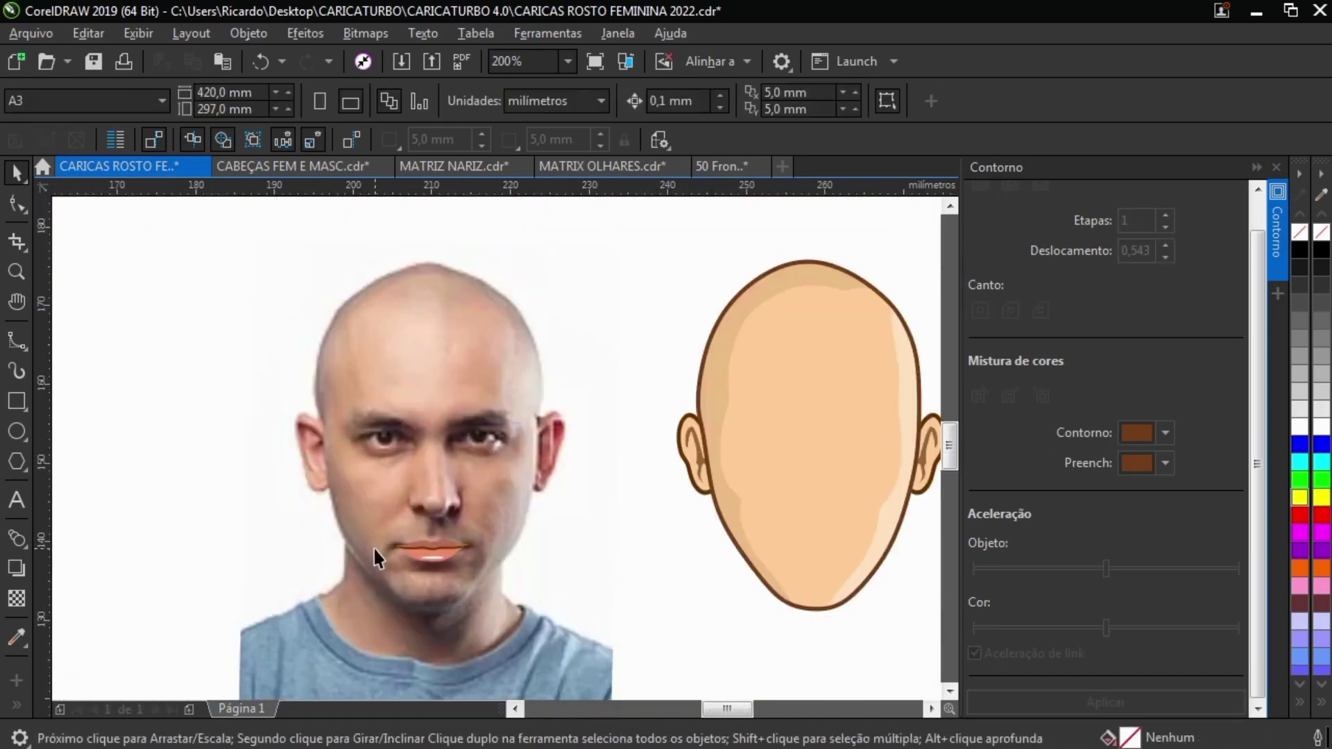
# Copy the narrow nose beside the faint-bridged one from the MATRIZ NARIZ document into the CARICAS ROSTO FEMININA 2022 document.
pyautogui.scroll(1, 472, 560)
pyautogui.click(451, 167)
pyautogui.moveTo(949, 416); pyautogui.dragTo(960, 467)
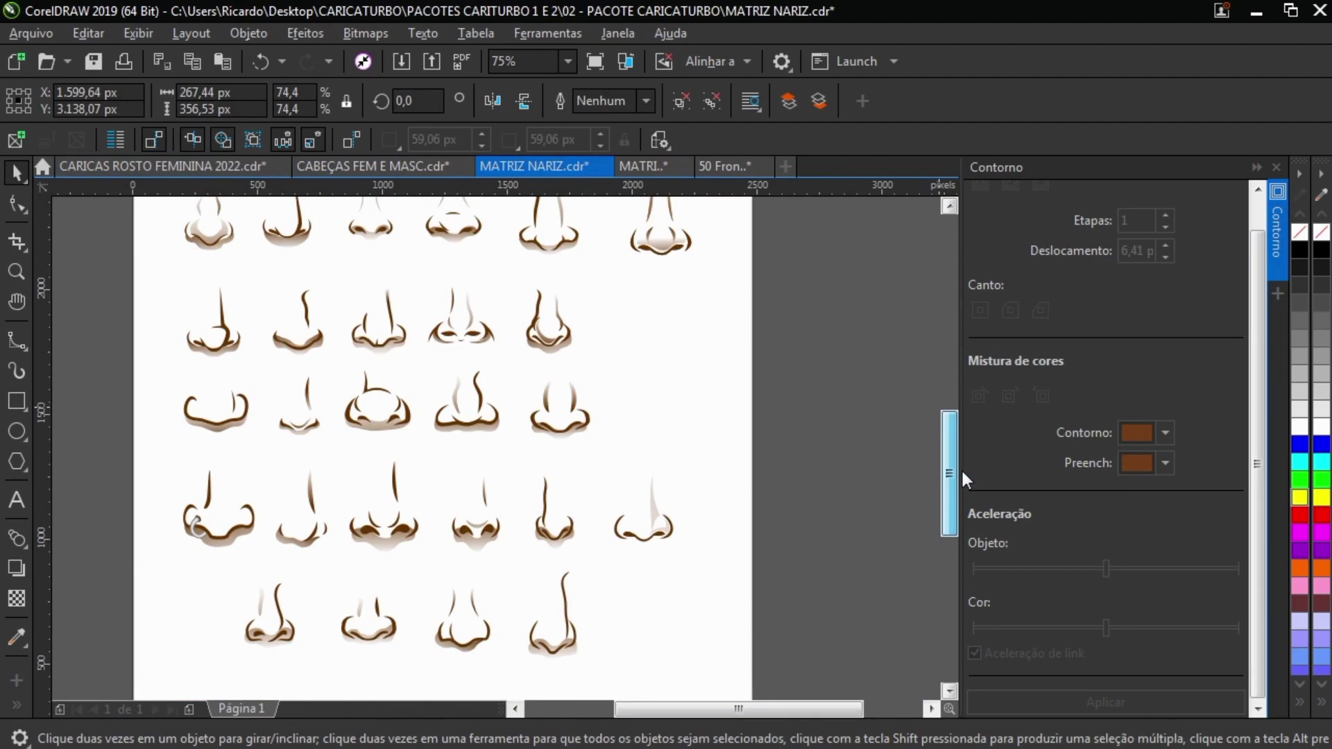
pyautogui.click(95, 168)
pyautogui.click(534, 166)
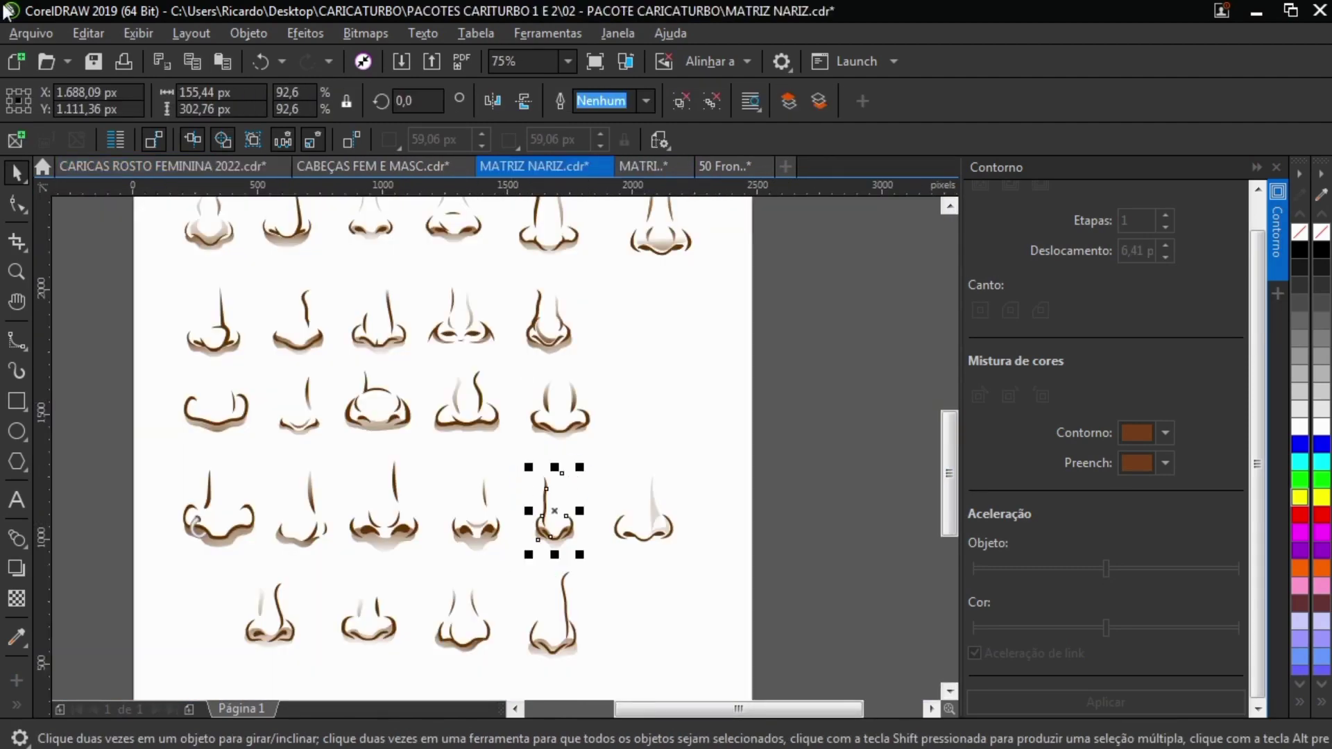
pyautogui.hotkey('ctrl', 'Tab')
pyautogui.scroll(-3, 523, 443)
pyautogui.scroll(1, 526, 442)
pyautogui.hotkey('ctrl', 'v')
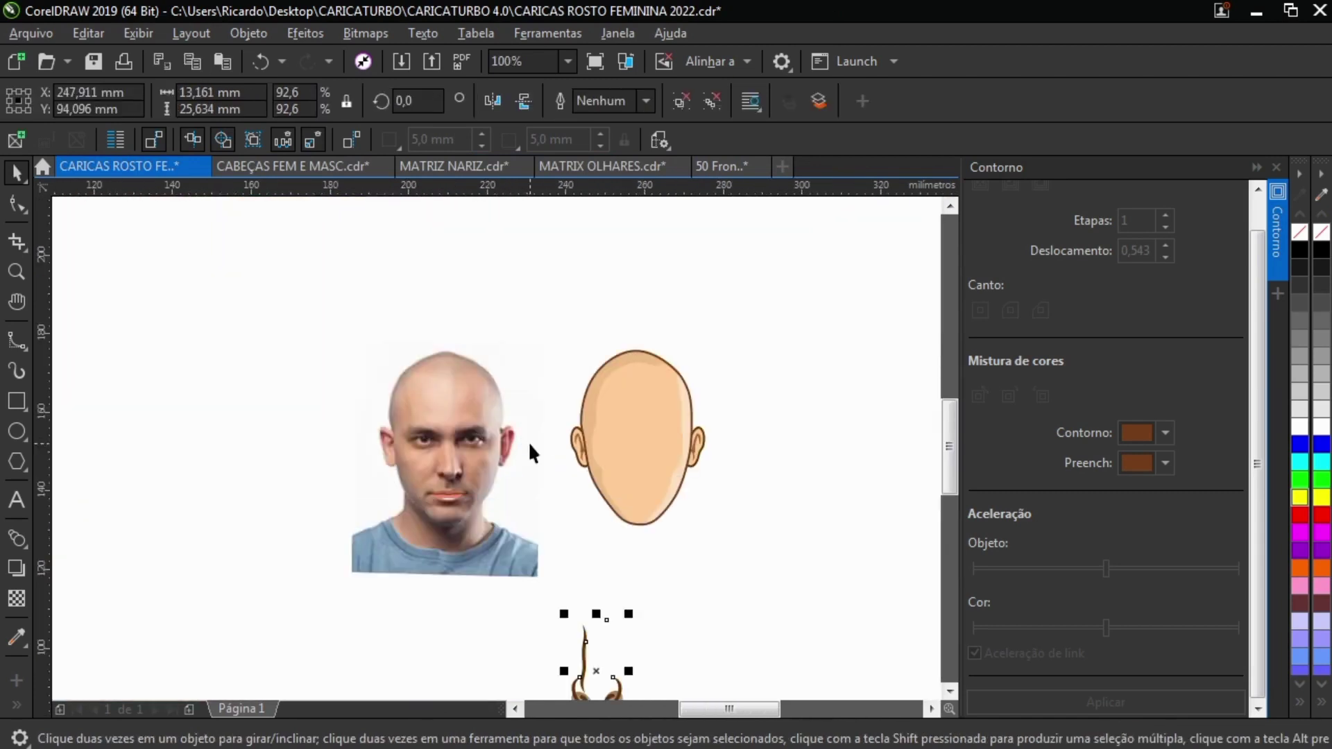
# Place the pasted nose over the photo's nose and scale it to about 7.3 mm wide and 10.7 mm tall.
pyautogui.press('p')
pyautogui.scroll(2, 464, 449)
pyautogui.moveTo(506, 273); pyautogui.dragTo(306, 663)
pyautogui.moveTo(326, 568); pyautogui.dragTo(391, 513)
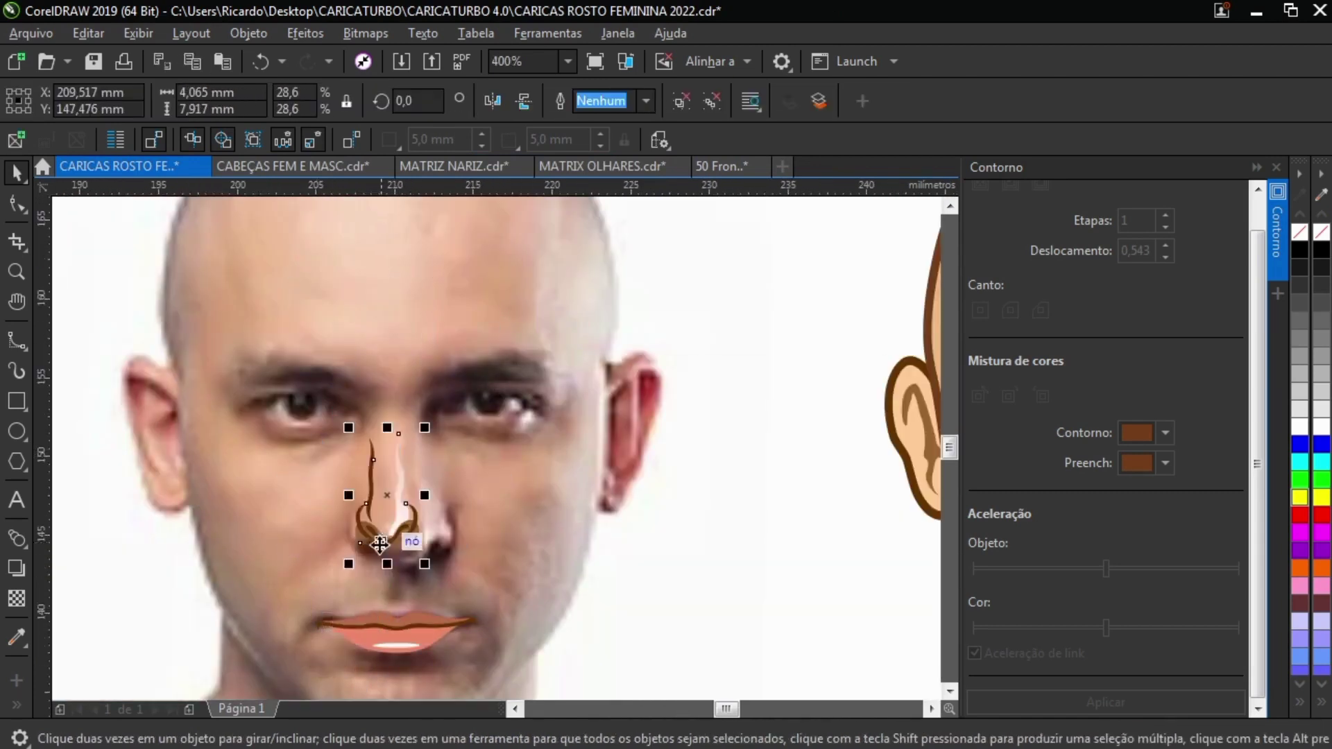
pyautogui.scroll(1, 374, 554)
pyautogui.moveTo(503, 548); pyautogui.dragTo(553, 633)
pyautogui.moveTo(310, 309); pyautogui.dragTo(291, 285)
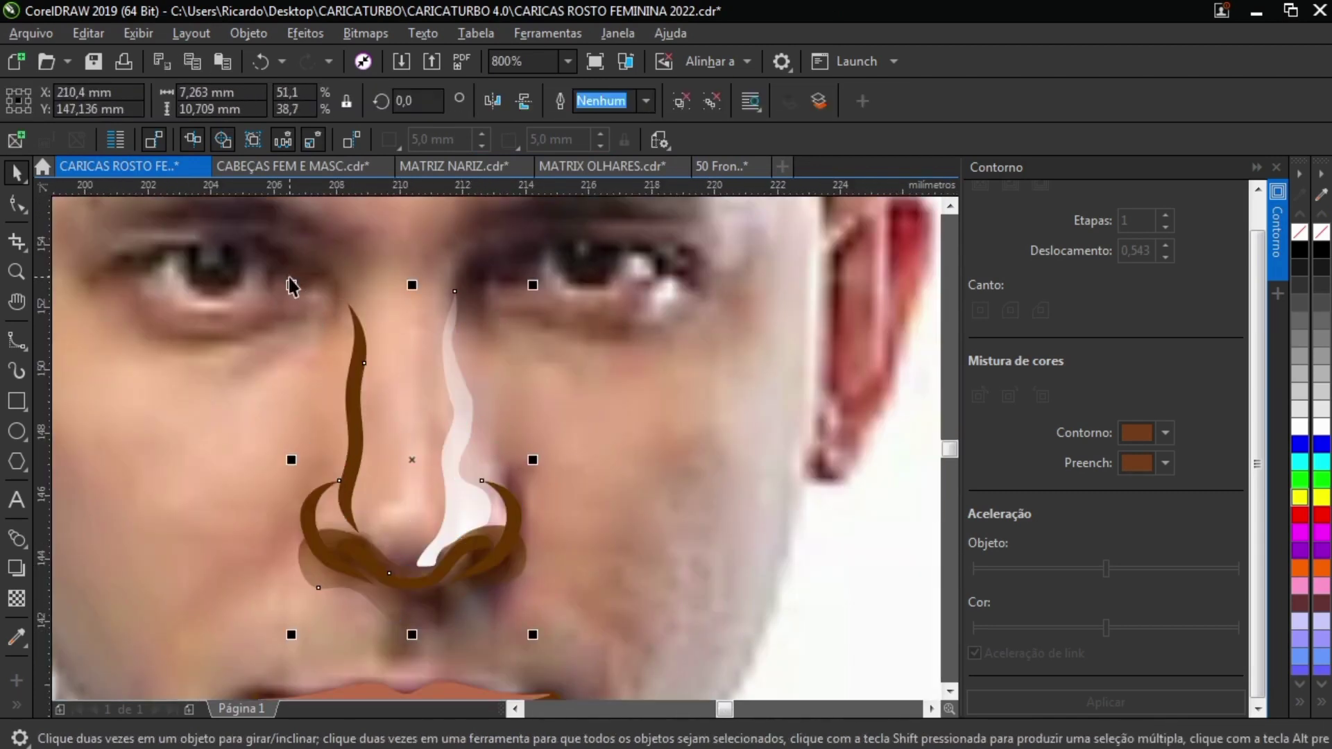
# Draw a closed U-shaped philtrum about 2 mm wide and 2.1 mm tall between the nose and the upper lip.
pyautogui.scroll(-2, 417, 527)
pyautogui.press('Escape')
pyautogui.scroll(2, 416, 555)
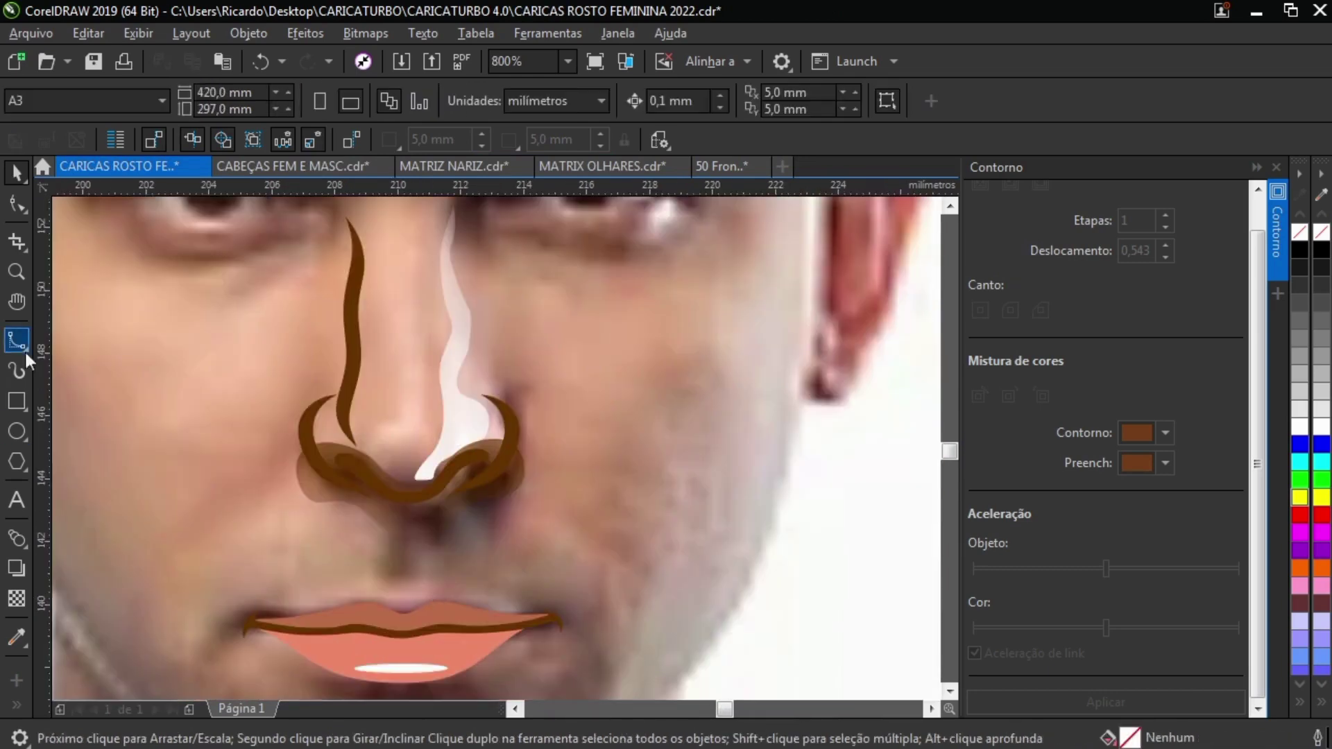
pyautogui.click(17, 340)
pyautogui.scroll(1, 410, 615)
pyautogui.click(347, 438)
pyautogui.click(334, 501)
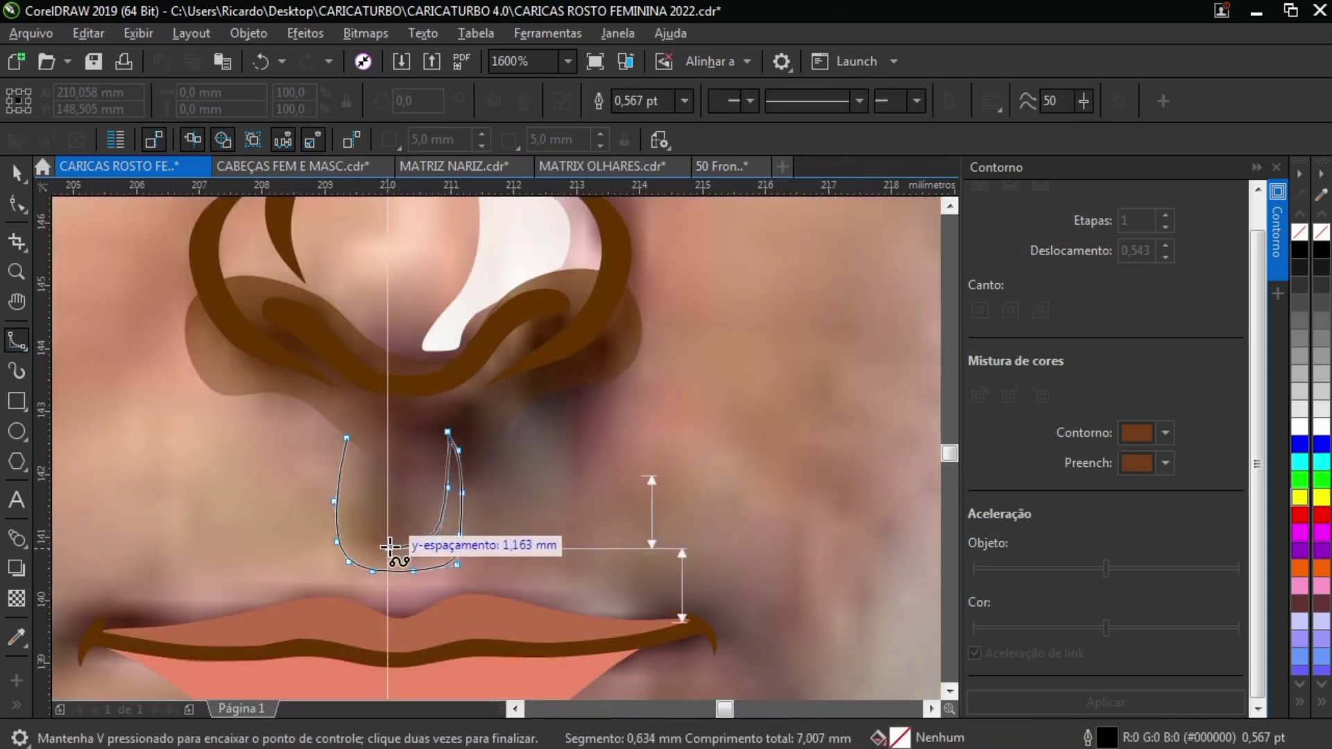
pyautogui.click(386, 547)
pyautogui.click(360, 524)
pyautogui.click(347, 438)
# Fill the philtrum shape with the dark brown (#663300) sampled from the mouth line and remove its outline.
pyautogui.click(17, 174)
pyautogui.click(17, 636)
pyautogui.click(112, 629)
pyautogui.click(437, 547)
pyautogui.click(17, 174)
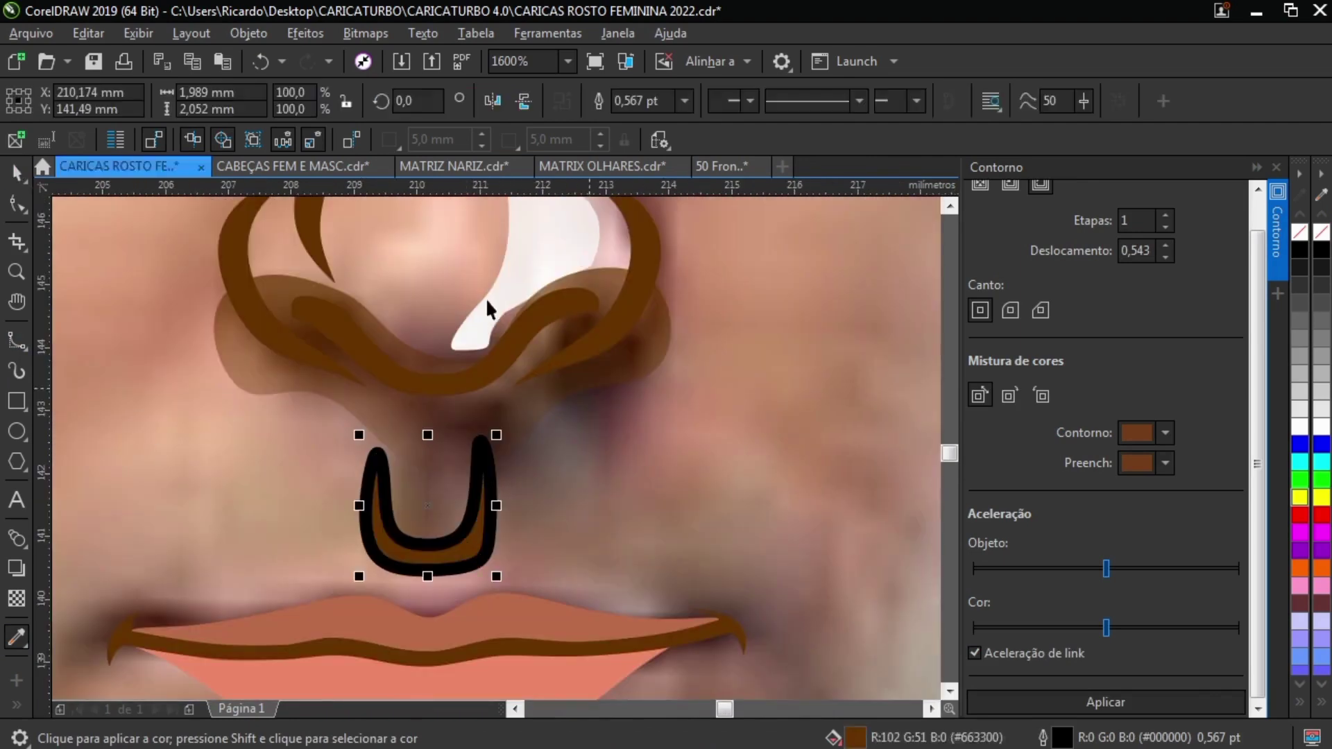
pyautogui.click(440, 562)
pyautogui.press('space')
pyautogui.scroll(-2, 440, 562)
pyautogui.scroll(3, 444, 563)
pyautogui.scroll(-2, 455, 565)
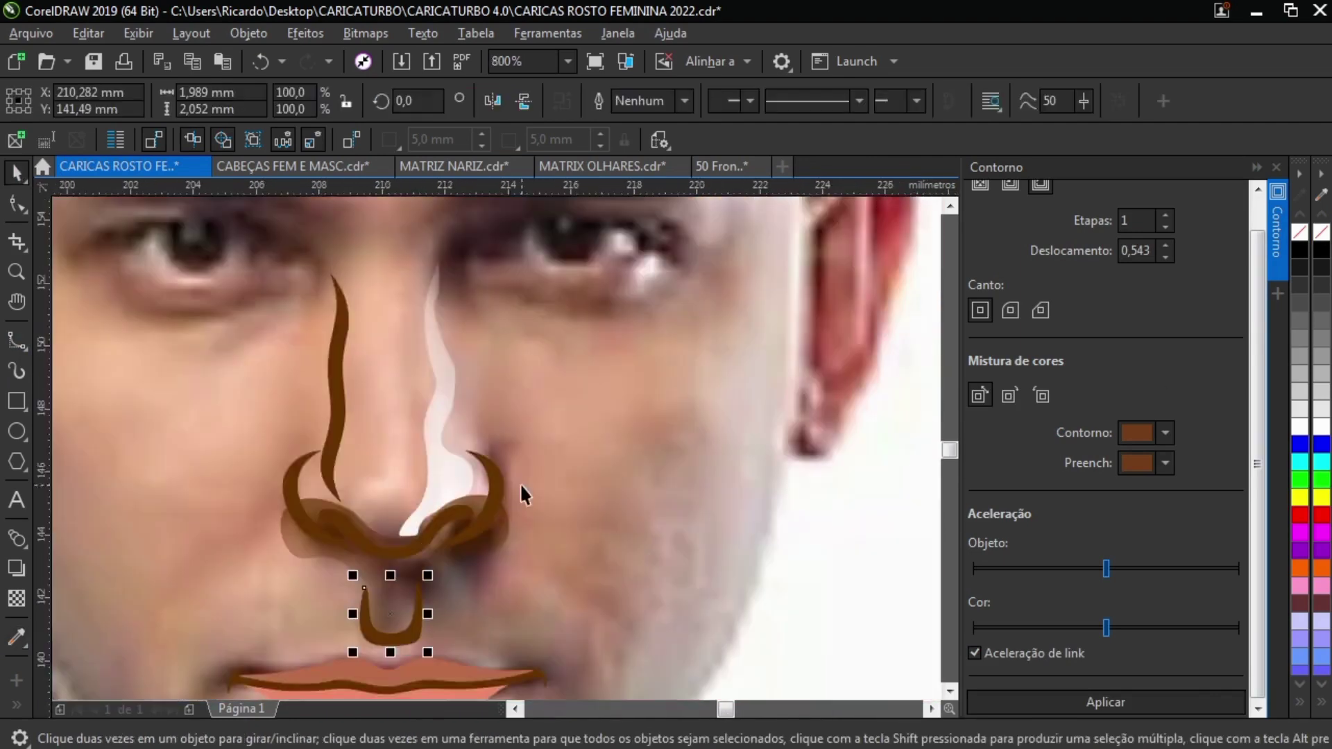
pyautogui.scroll(-1, 524, 492)
pyautogui.press('Escape')
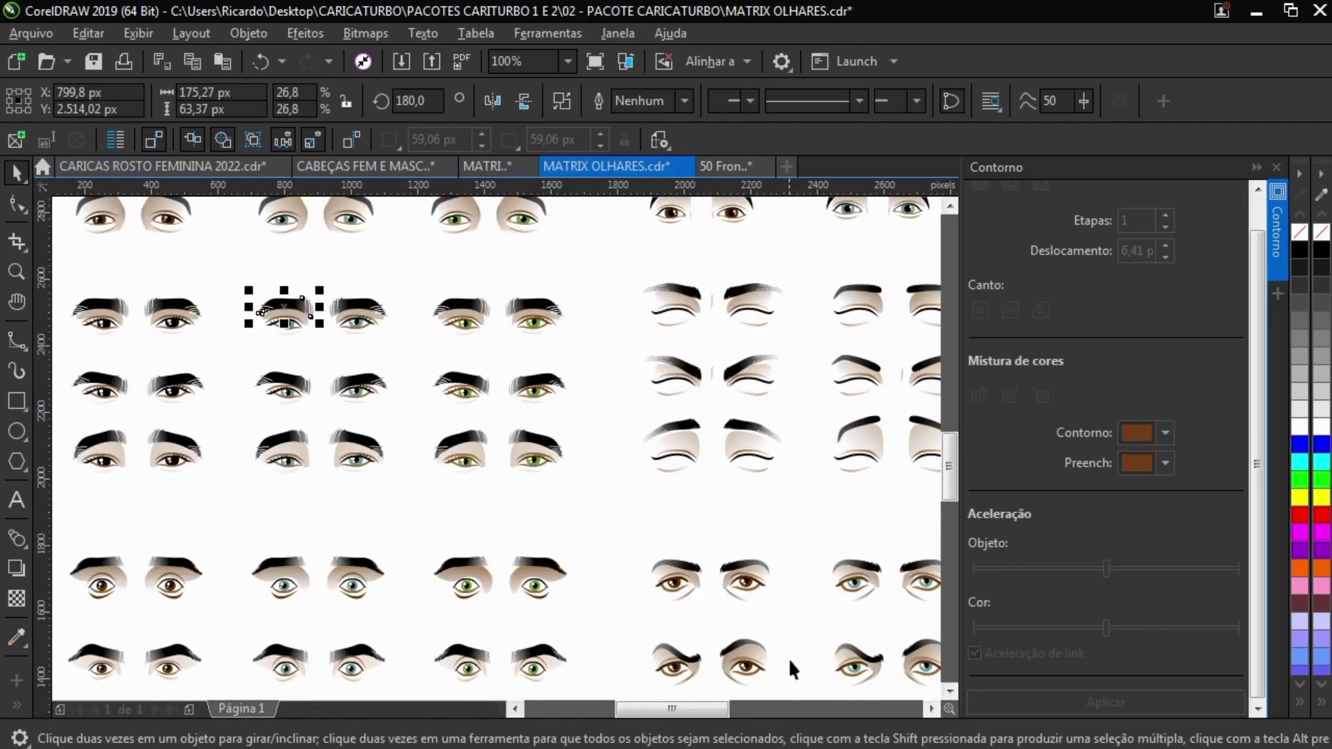
# Copy the half-closed brown eyes with tufted, arched dark brows from the MATRIX OLHARES document into the CARICAS ROSTO FEMININA 2022 document.
pyautogui.moveTo(773, 708); pyautogui.dragTo(638, 709)
pyautogui.scroll(1, 496, 409)
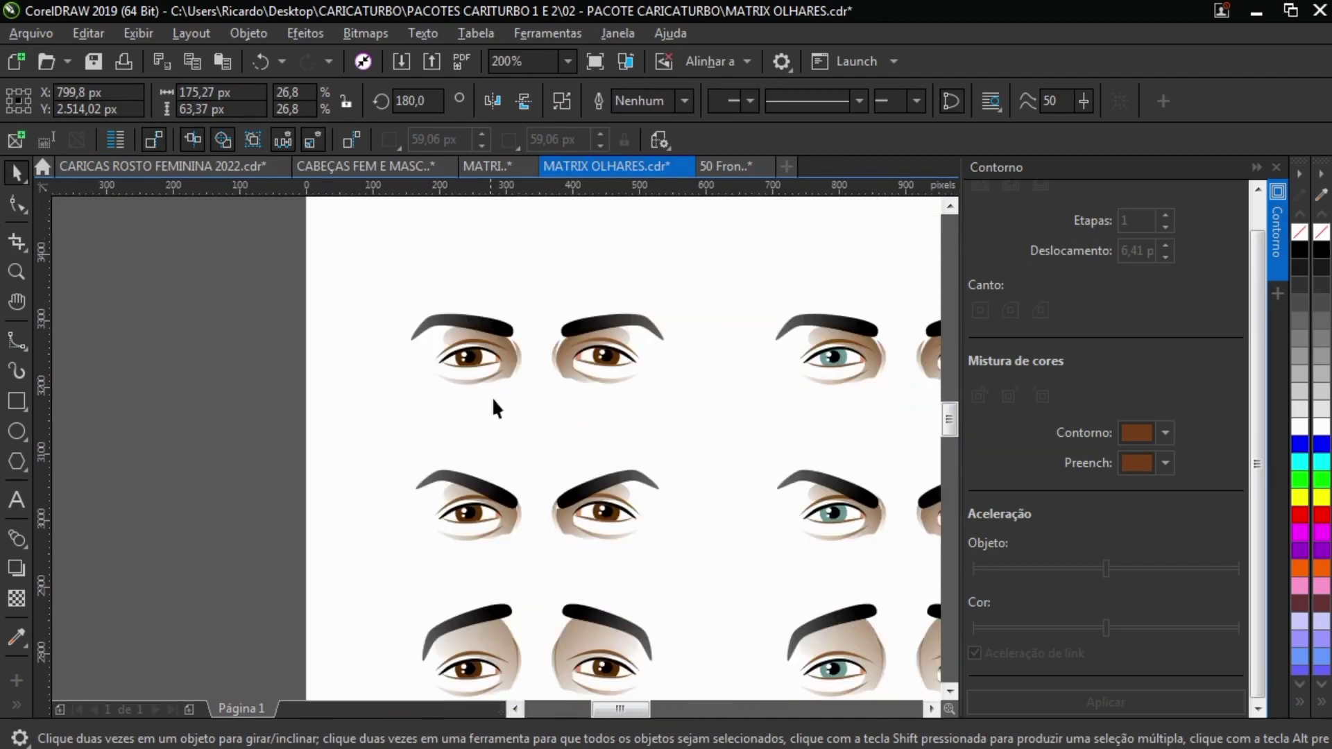
pyautogui.scroll(1, 498, 235)
pyautogui.click(111, 166)
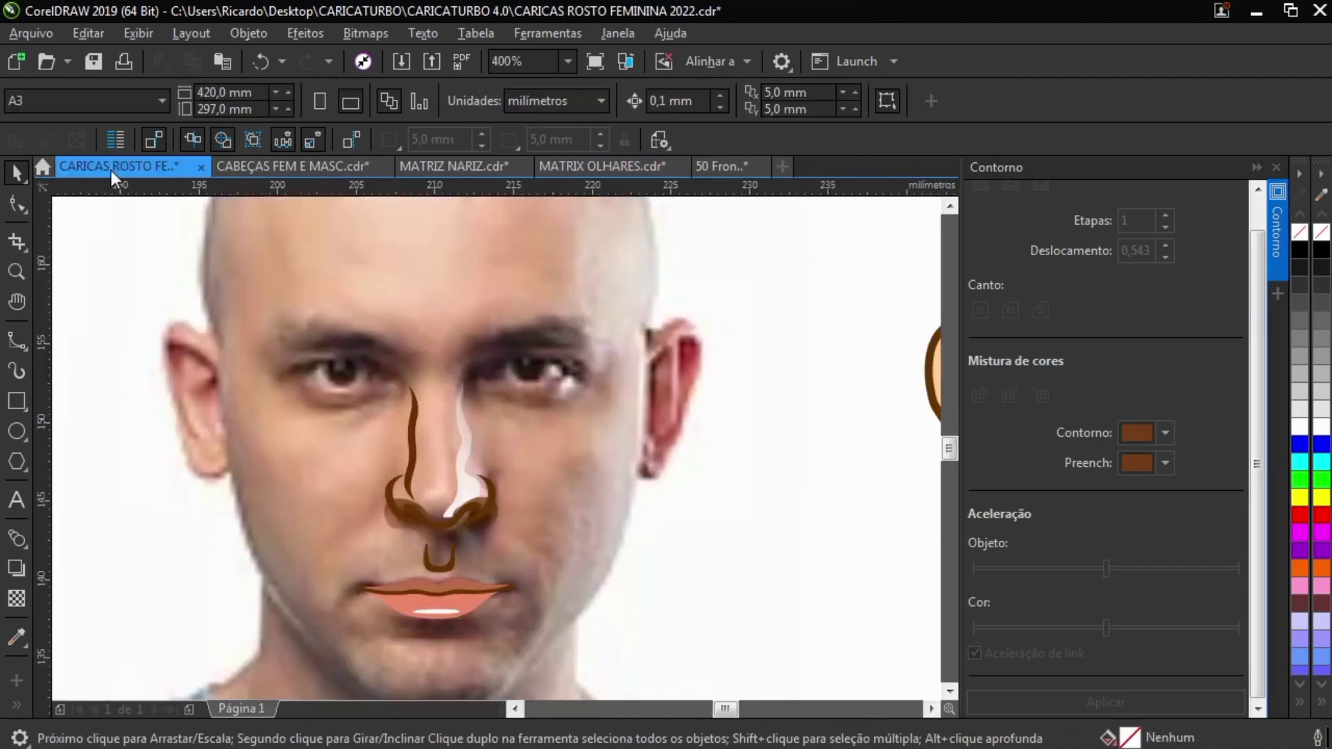
pyautogui.click(573, 170)
pyautogui.scroll(-1, 791, 383)
pyautogui.moveTo(297, 316); pyautogui.dragTo(639, 440)
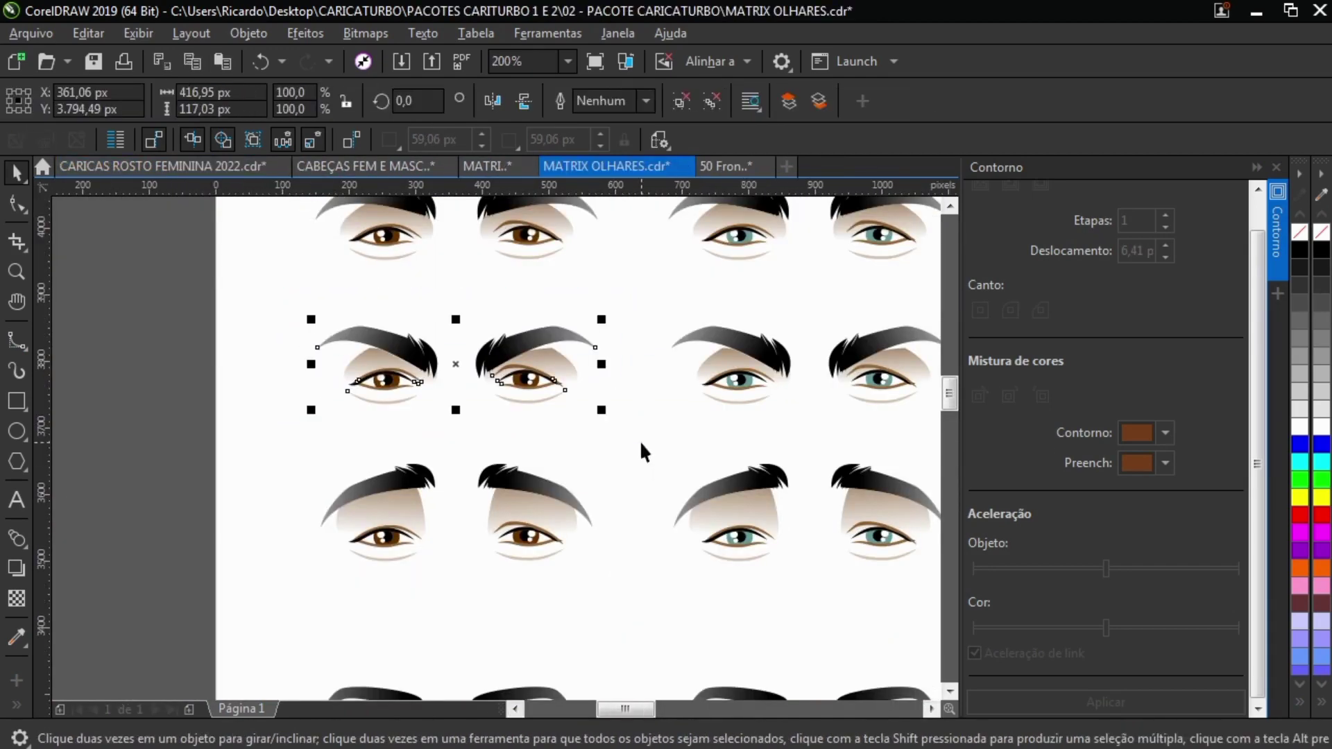
pyautogui.hotkey('ctrl', 'c')
pyautogui.click(200, 169)
pyautogui.hotkey('ctrl', 'v')
# Place the pasted eyes and brows over the photo's eyes and scale them to about 25.9 mm wide and 7.3 mm tall.
pyautogui.moveTo(529, 486); pyautogui.dragTo(435, 431)
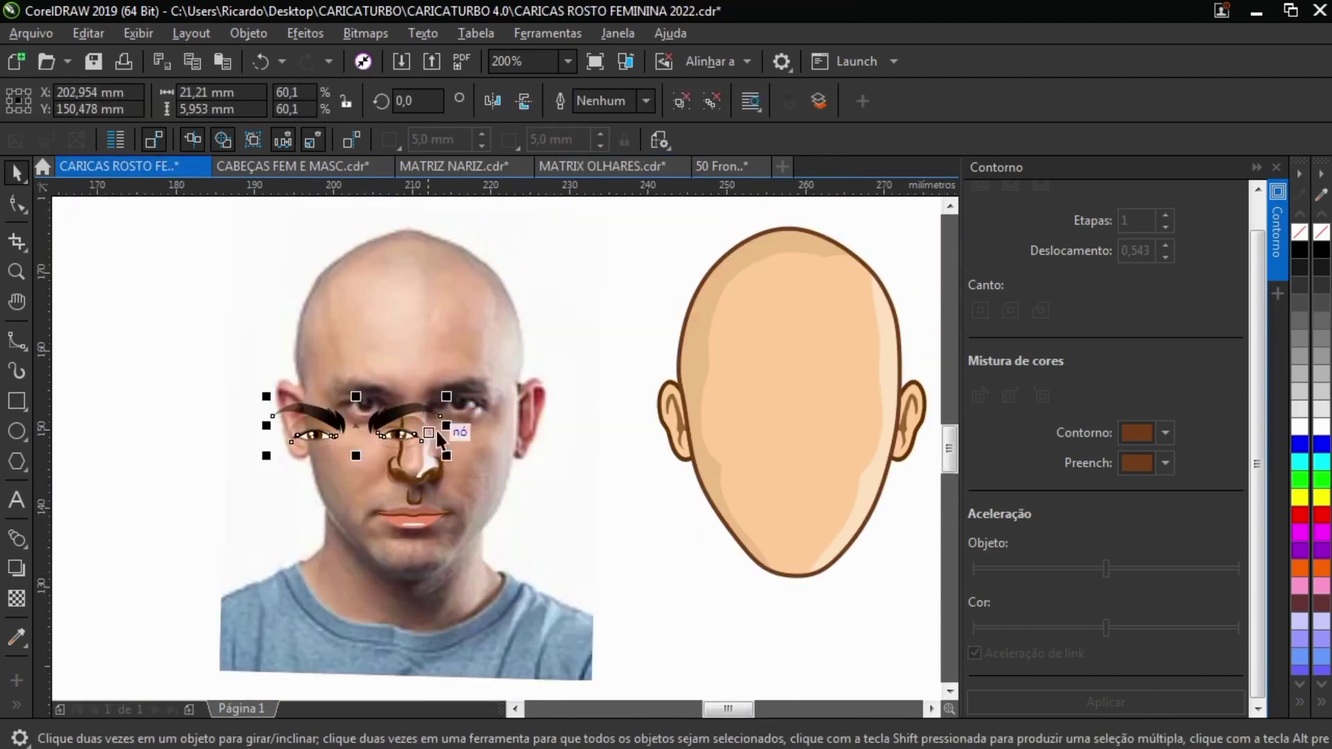
pyautogui.scroll(1, 435, 431)
pyautogui.moveTo(568, 327); pyautogui.dragTo(642, 307)
pyautogui.scroll(1, 312, 388)
pyautogui.moveTo(328, 394)
pyautogui.mouseDown()
pyautogui.moveTo(309, 383)
pyautogui.moveTo(311, 409)
pyautogui.moveTo(326, 413)
pyautogui.mouseUp()
pyautogui.scroll(1, 311, 393)
pyautogui.scroll(-1, 326, 412)
# Ungroup the pasted eyes and brows into separate objects.
pyautogui.click(249, 33)
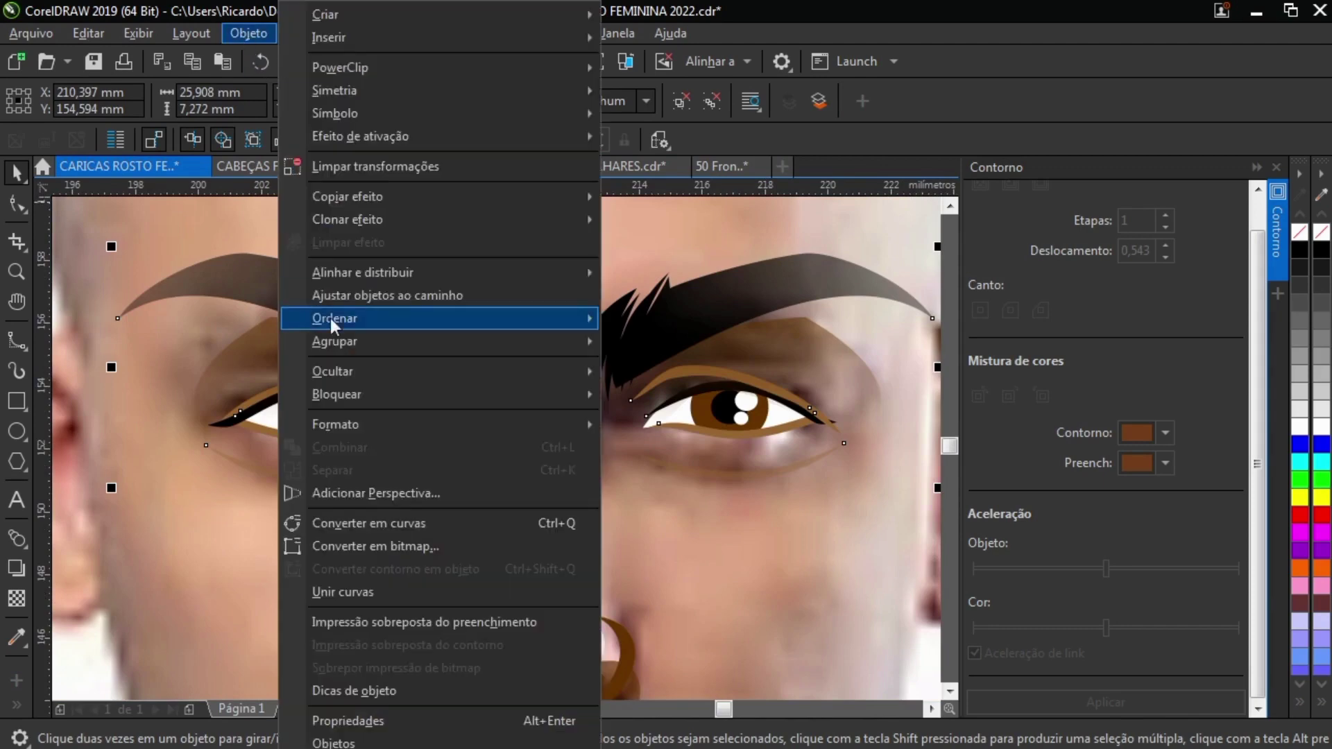
pyautogui.click(669, 366)
pyautogui.click(249, 33)
pyautogui.click(437, 287)
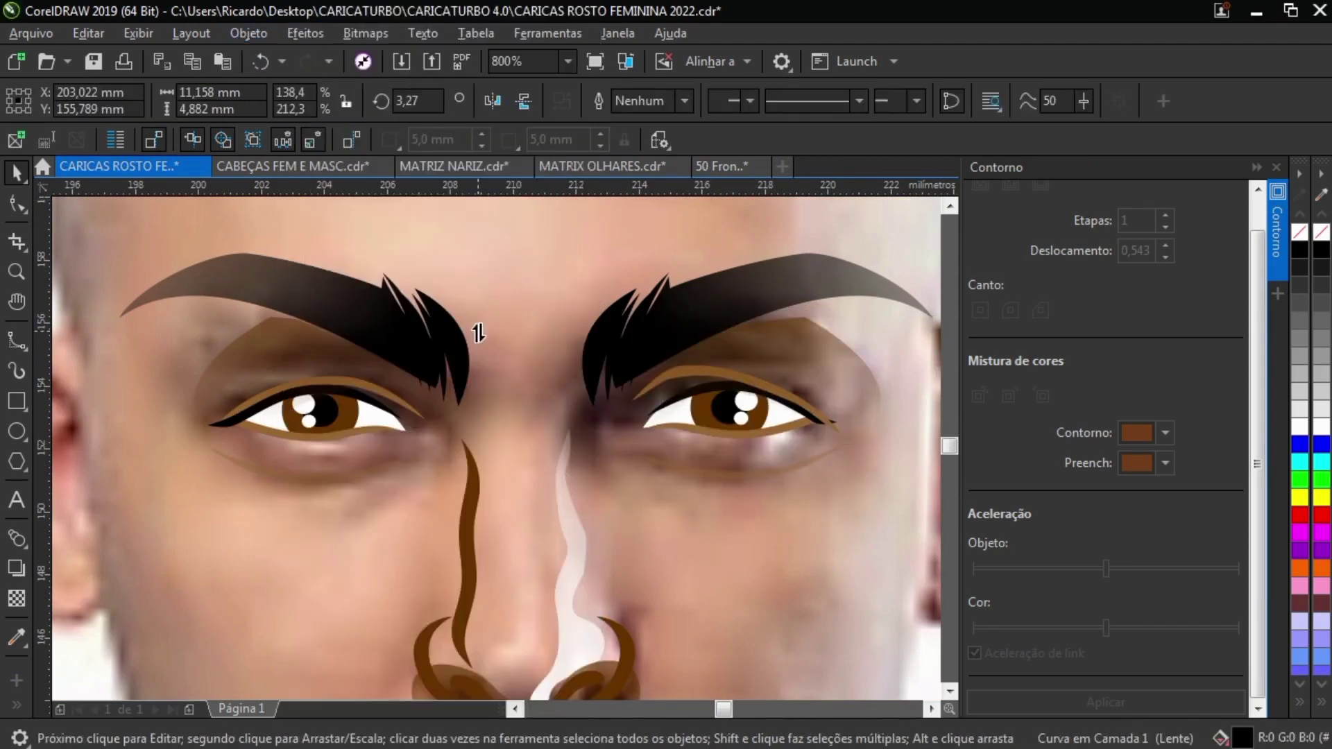
# Shrink and tilt the left-hand brow so its outer end sits lower, following the photo's brow.
pyautogui.click(185, 303)
pyautogui.moveTo(109, 319); pyautogui.dragTo(155, 330)
pyautogui.scroll(-1, 306, 395)
pyautogui.scroll(1, 507, 351)
# Tilt the right-hand brow and shrink it to about 10.3 mm wide and 4 mm tall.
pyautogui.click(669, 326)
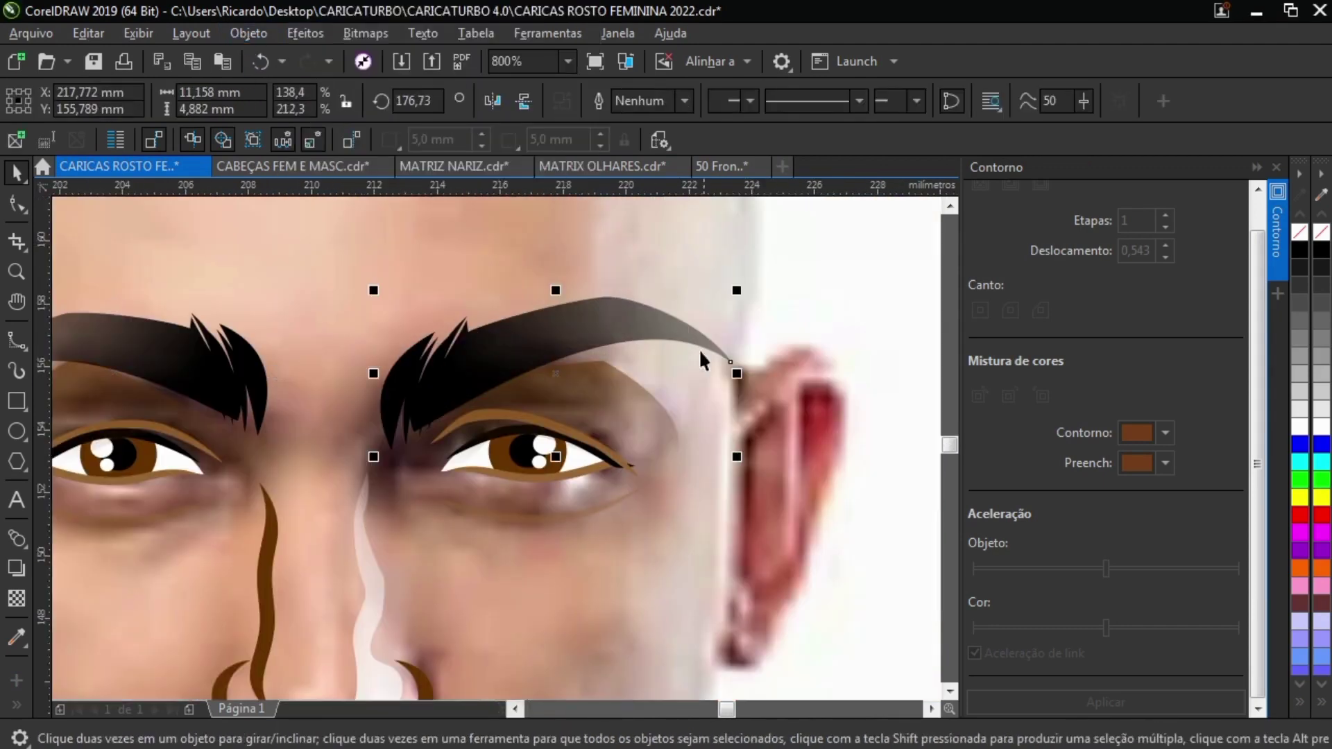
pyautogui.click(706, 379)
pyautogui.moveTo(704, 392); pyautogui.dragTo(703, 394)
pyautogui.scroll(-1, 435, 404)
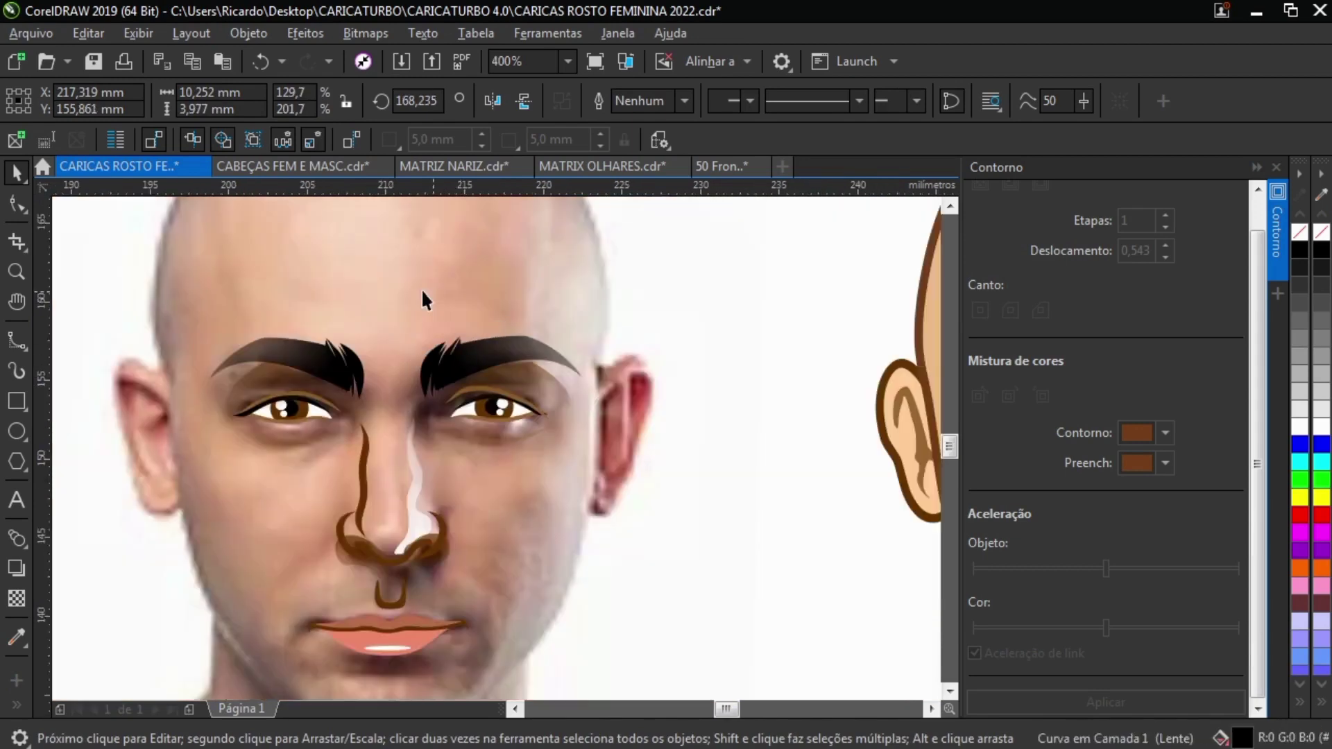
pyautogui.click(422, 289)
# Delete the brow over the right-hand eye.
pyautogui.scroll(1, 261, 394)
pyautogui.click(368, 385)
pyautogui.press('F10')
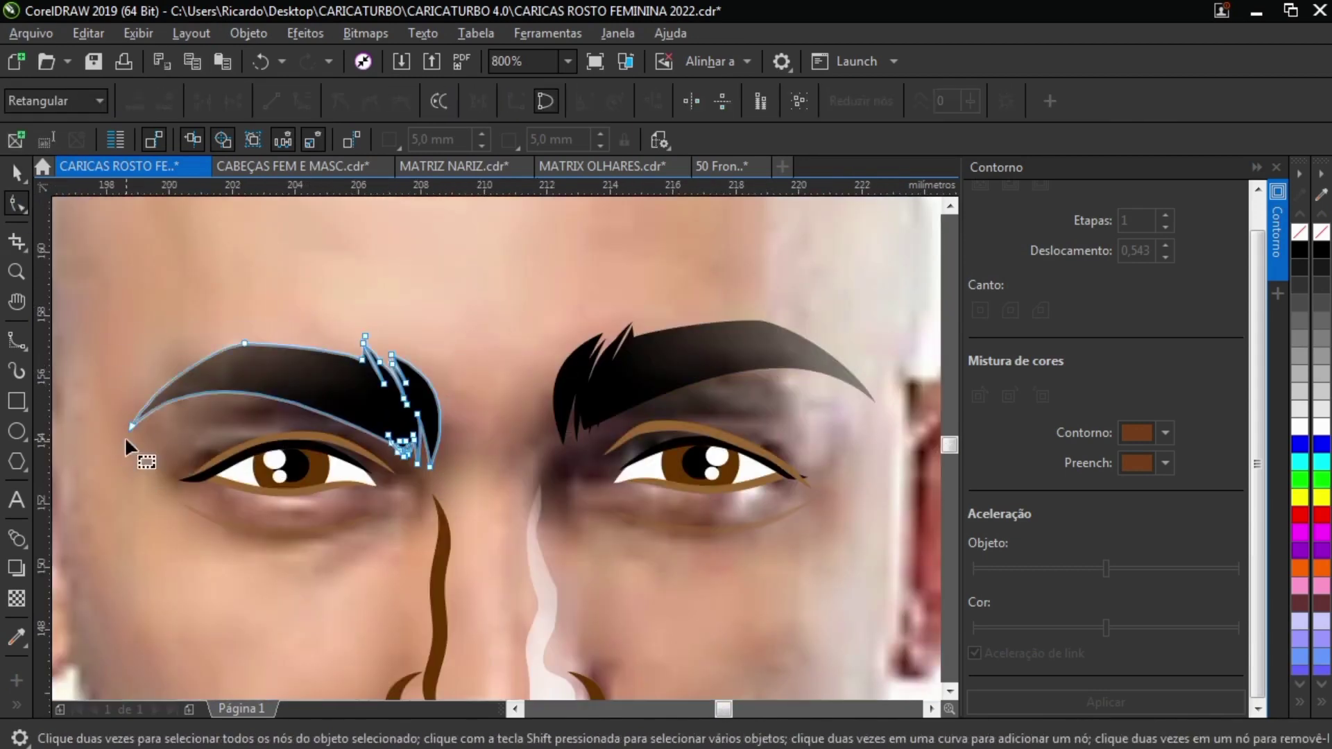
pyautogui.scroll(2, 367, 371)
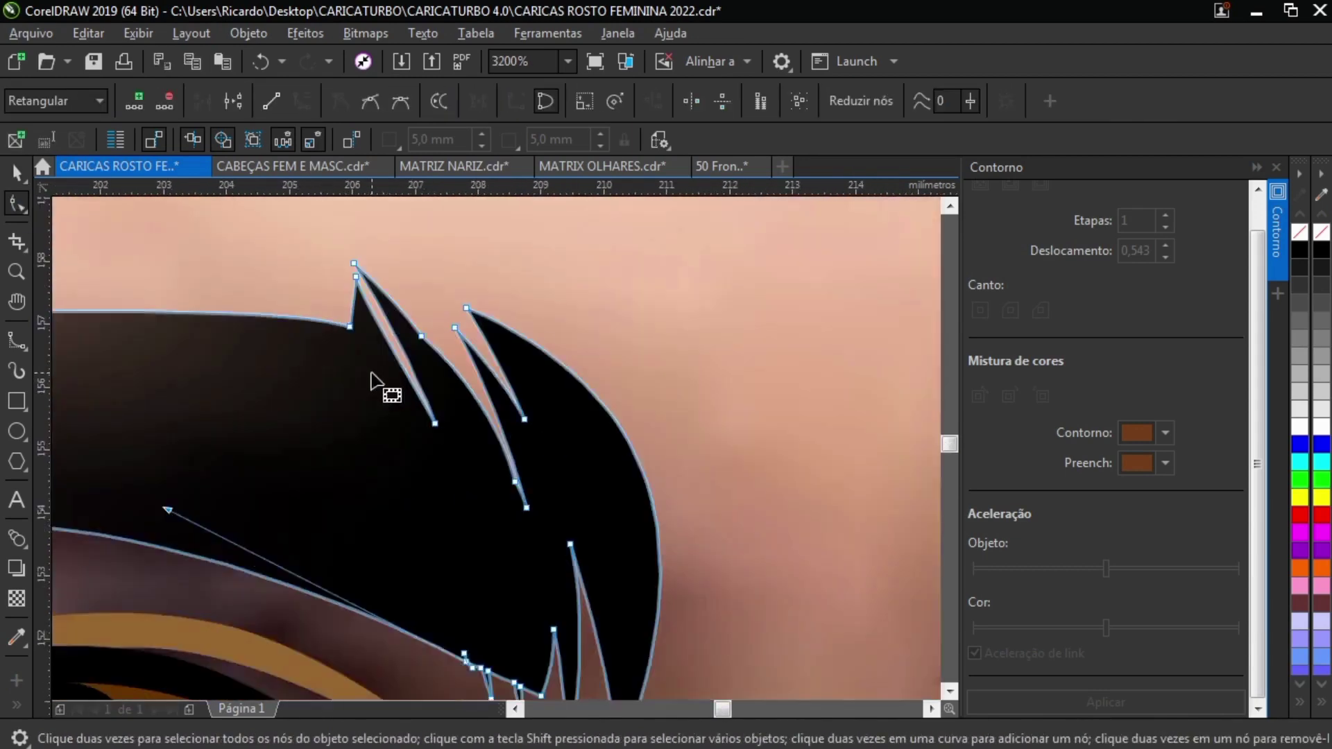
pyautogui.scroll(-2, 357, 382)
pyautogui.press('space')
pyautogui.click(611, 370)
pyautogui.press('Delete')
pyautogui.scroll(-1, 315, 389)
# Resize the remaining brow to about 9.3 by 3.9 mm and place a horizontally mirrored copy over the right-hand eye.
pyautogui.click(315, 389)
pyautogui.scroll(1, 308, 402)
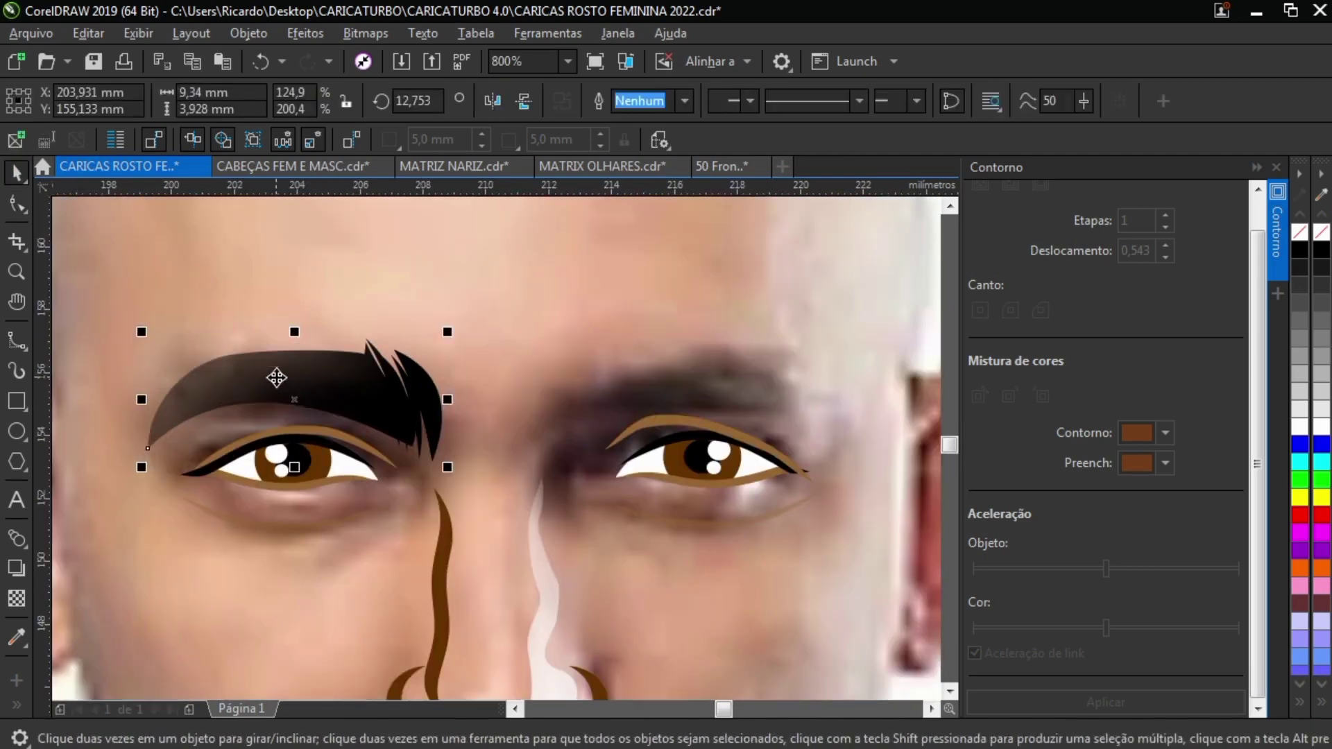
pyautogui.moveTo(276, 377); pyautogui.dragTo(625, 377)
pyautogui.rightClick(625, 378)
pyautogui.click(492, 100)
pyautogui.moveTo(565, 368); pyautogui.dragTo(604, 373)
pyautogui.click(404, 284)
# Skew and flatten the crease line above the right-hand eye to about 6.6 mm wide and 1.6 mm tall.
pyautogui.scroll(1, 230, 443)
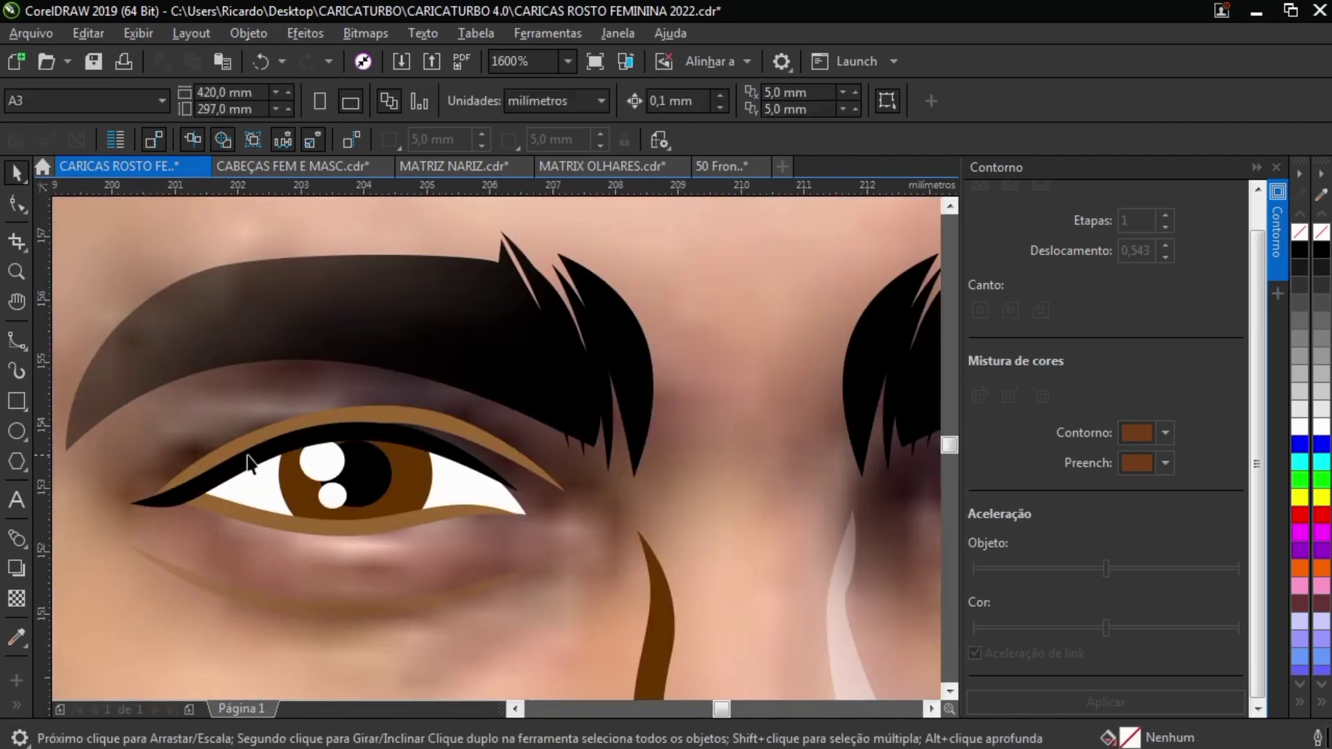
pyautogui.click(262, 435)
pyautogui.scroll(-1, 263, 435)
pyautogui.scroll(1, 764, 435)
pyautogui.click(727, 416)
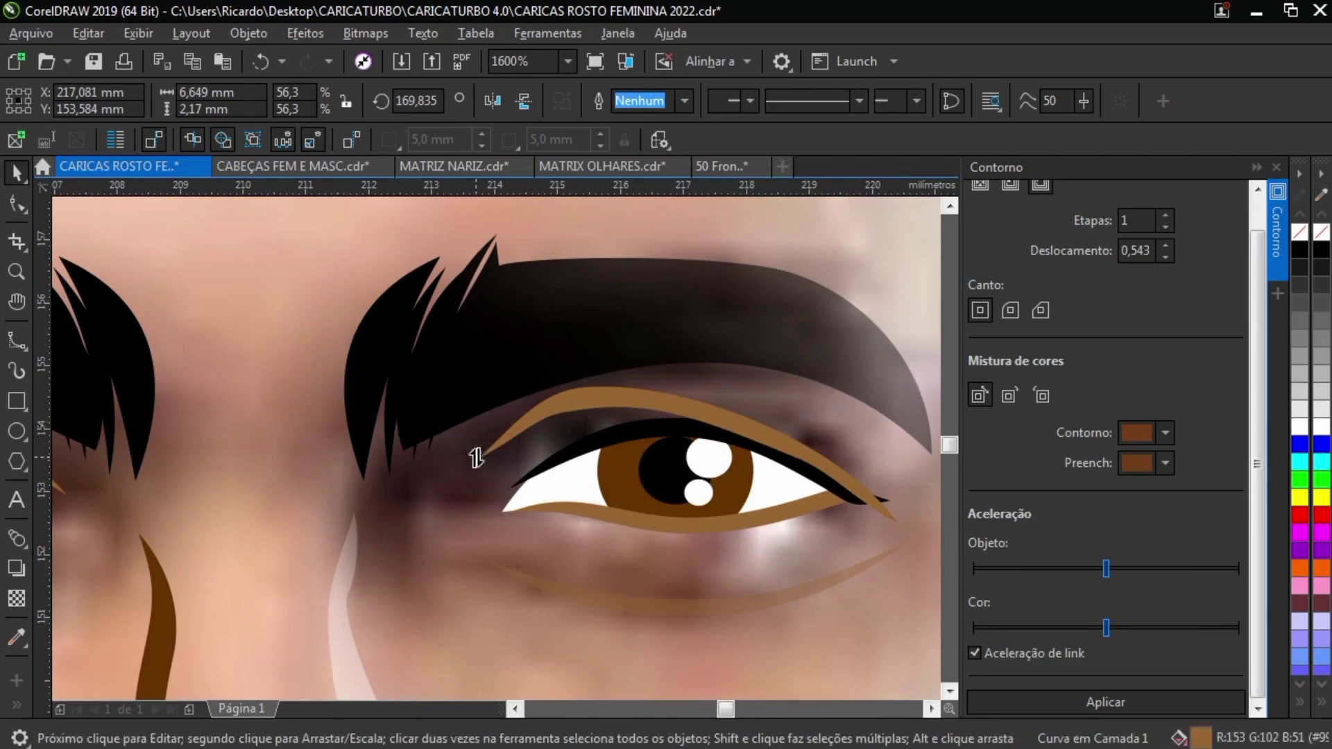
pyautogui.moveTo(475, 458); pyautogui.dragTo(476, 481)
pyautogui.moveTo(908, 466); pyautogui.dragTo(907, 437)
pyautogui.scroll(1, 685, 407)
pyautogui.moveTo(638, 395); pyautogui.dragTo(635, 425)
pyautogui.scroll(-2, 632, 425)
pyautogui.scroll(1, 219, 430)
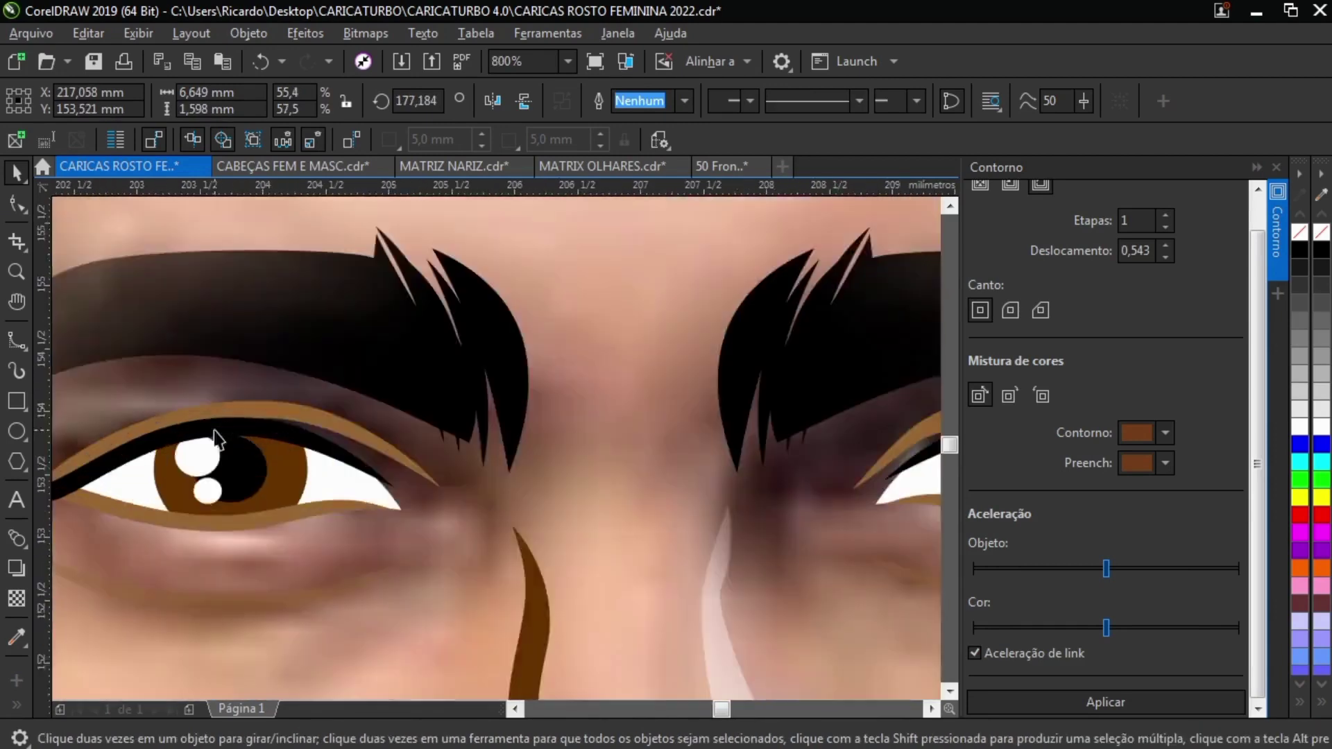
# Tilt and reposition the crease line above the left-hand eye so it follows the upper lid.
pyautogui.scroll(1, 218, 437)
pyautogui.click(420, 396)
pyautogui.scroll(1, 211, 415)
pyautogui.click(214, 417)
pyautogui.scroll(-1, 318, 402)
pyautogui.moveTo(159, 425); pyautogui.dragTo(162, 407)
pyautogui.scroll(-1, 361, 408)
pyautogui.click(482, 265)
# Resize the fold line under the left-hand eye to about 5.4 by 1.1 mm and adjust the matching line under the other eye.
pyautogui.scroll(1, 361, 493)
pyautogui.click(363, 492)
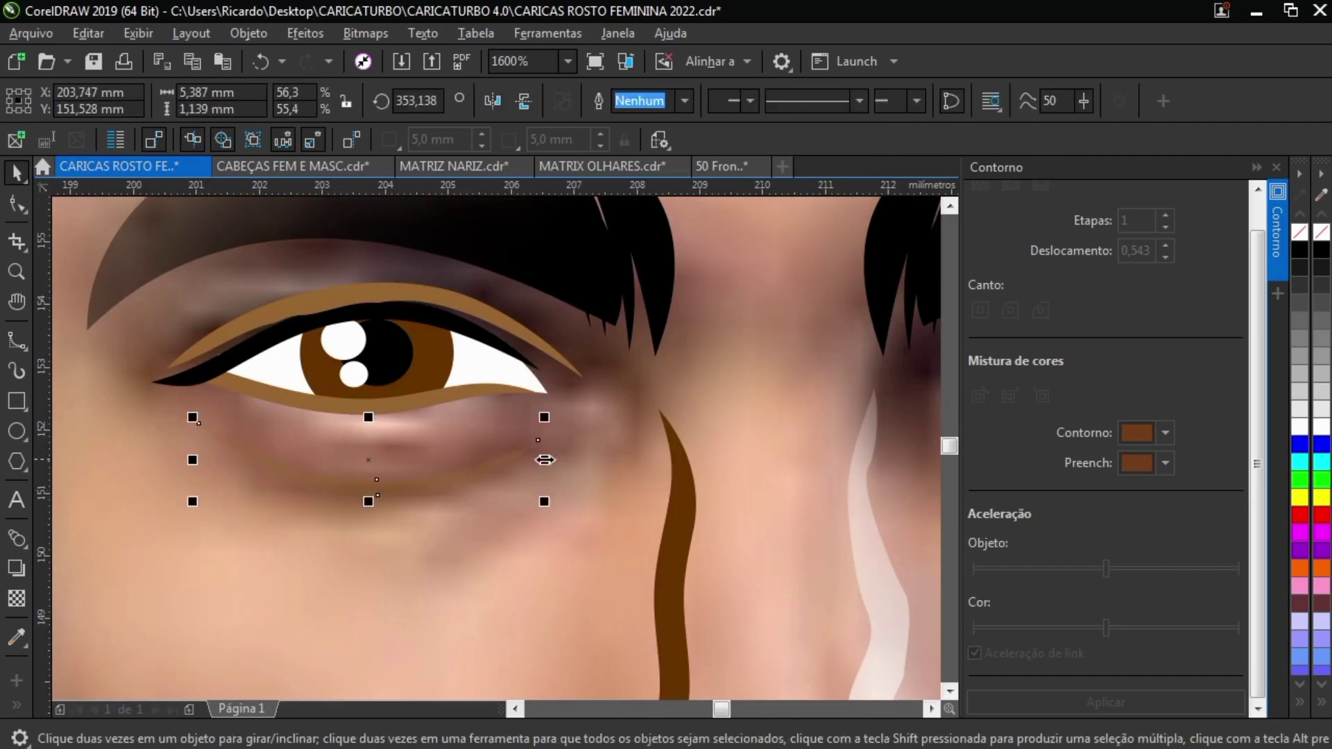
pyautogui.scroll(-2, 548, 460)
pyautogui.scroll(2, 744, 454)
pyautogui.click(738, 488)
pyautogui.scroll(-2, 624, 414)
pyautogui.scroll(2, 465, 402)
# Edit the left-hand eye's clipped contents, shrinking the iris, pupil and highlights together and nudging them up.
pyautogui.doubleClick(211, 431)
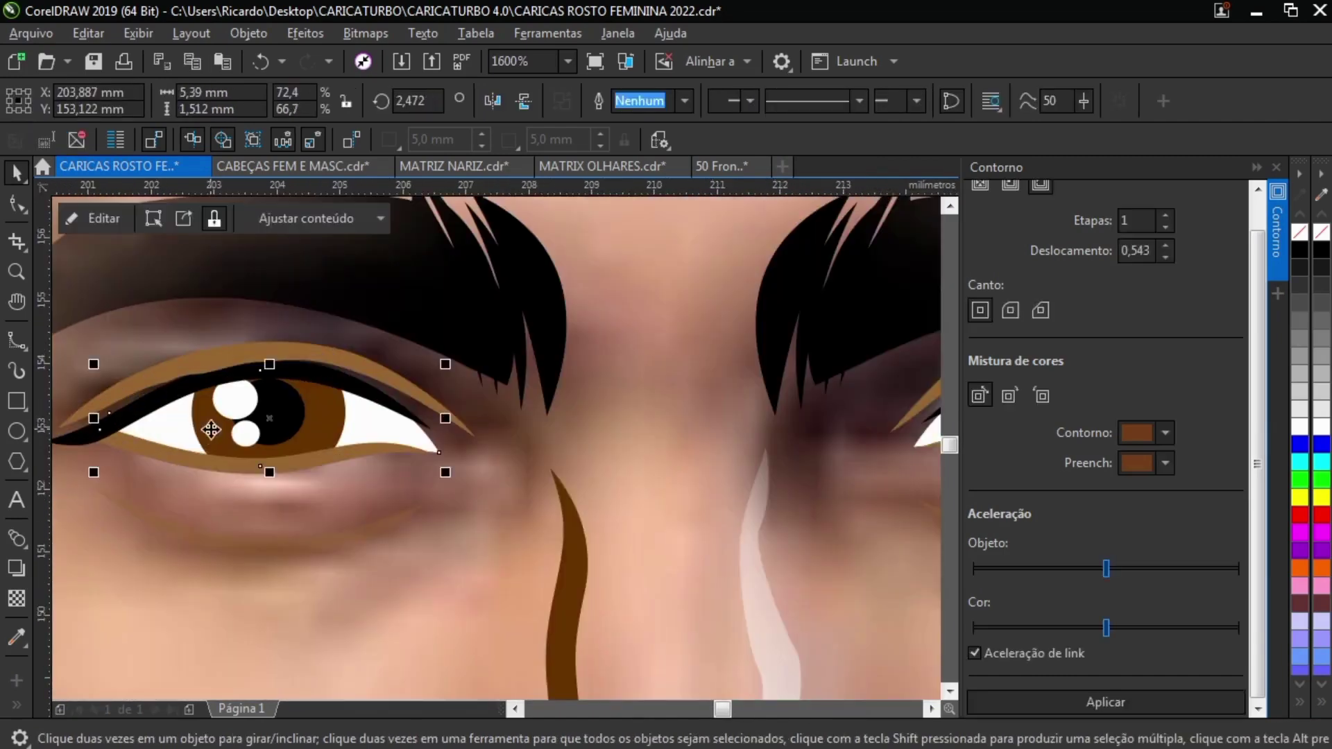
pyautogui.moveTo(164, 315); pyautogui.dragTo(357, 496)
pyautogui.scroll(1, 266, 445)
pyautogui.moveTo(426, 521); pyautogui.dragTo(410, 510)
pyautogui.press('Up')
pyautogui.click(412, 520)
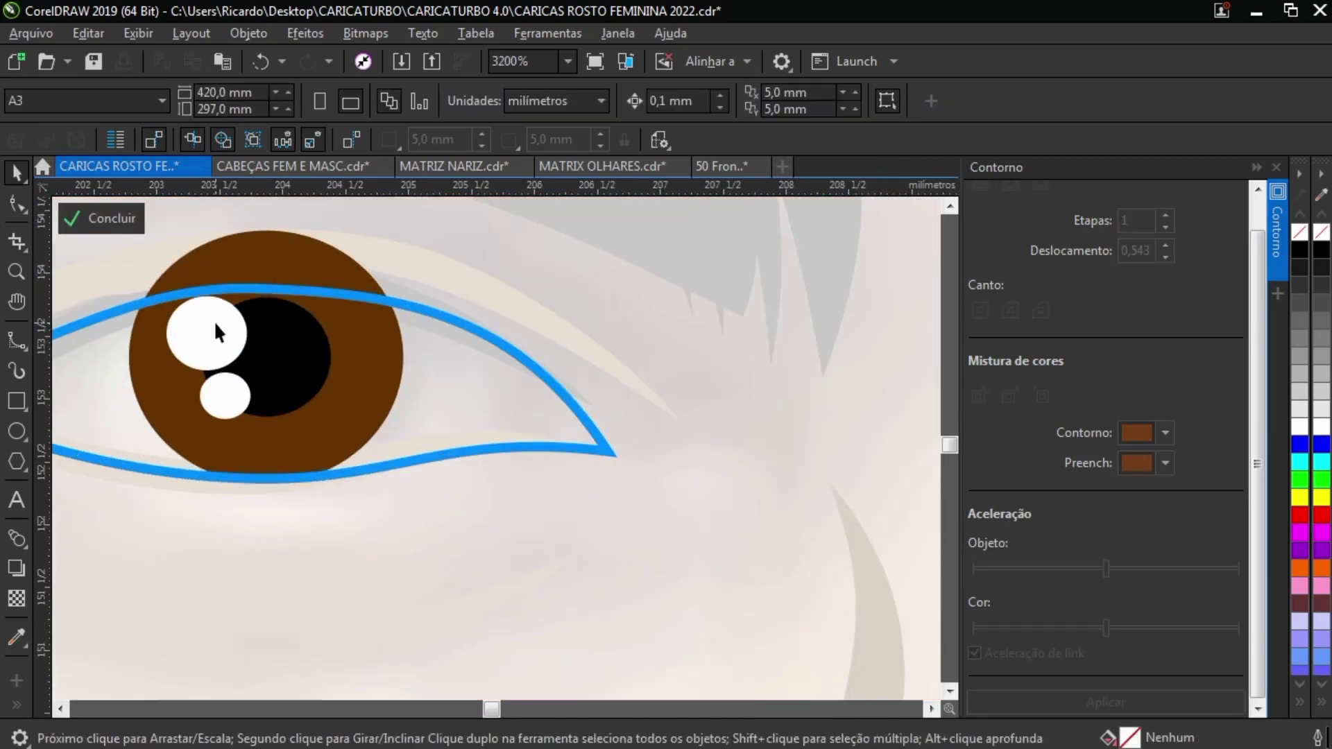
pyautogui.click(120, 222)
# Edit the right-hand eye's clipped contents, shrinking the iris, pupil and highlights together and nudging them up.
pyautogui.scroll(-3, 499, 409)
pyautogui.scroll(2, 678, 407)
pyautogui.doubleClick(678, 407)
pyautogui.moveTo(548, 291); pyautogui.dragTo(754, 483)
pyautogui.scroll(1, 724, 425)
pyautogui.moveTo(758, 513); pyautogui.dragTo(744, 501)
pyautogui.press('Up')
pyautogui.press('Up')
# Nudge the right-hand eye's two white highlights down and finish editing its clipped contents.
pyautogui.click(657, 317)
pyautogui.keyDown('shift'); pyautogui.click(645, 382); pyautogui.keyUp('shift')
pyautogui.press('Down')
pyautogui.scroll(-1, 643, 382)
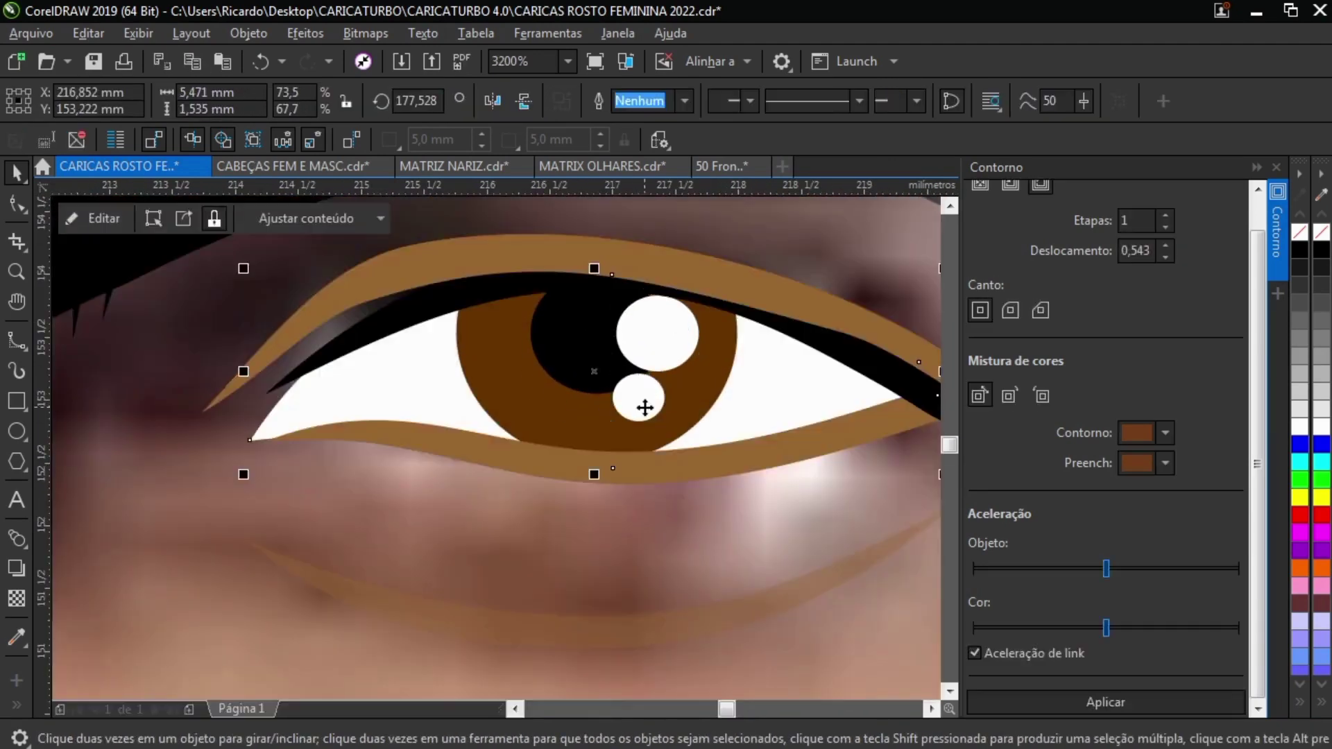
# Rework the left-hand eye's clipped contents with an iris about 2.2 by 2 mm and the highlights lowered on the pupil's nose side.
pyautogui.click(226, 345)
pyautogui.moveTo(368, 458); pyautogui.dragTo(388, 484)
pyautogui.press('Up')
pyautogui.click(351, 325)
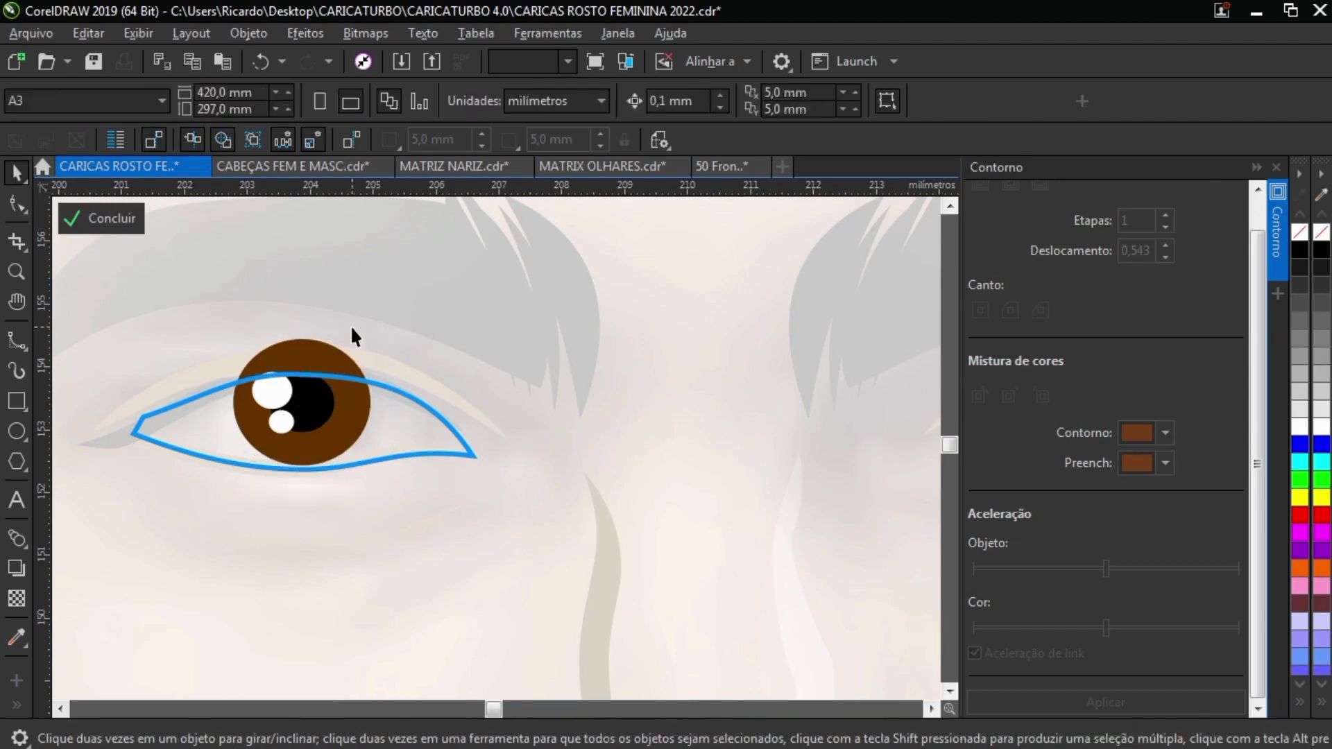
pyautogui.click(271, 390)
pyautogui.keyDown('shift'); pyautogui.click(280, 421); pyautogui.keyUp('shift')
pyautogui.scroll(1, 280, 420)
pyautogui.press('Down')
pyautogui.press('Down')
pyautogui.moveTo(173, 251); pyautogui.dragTo(435, 503)
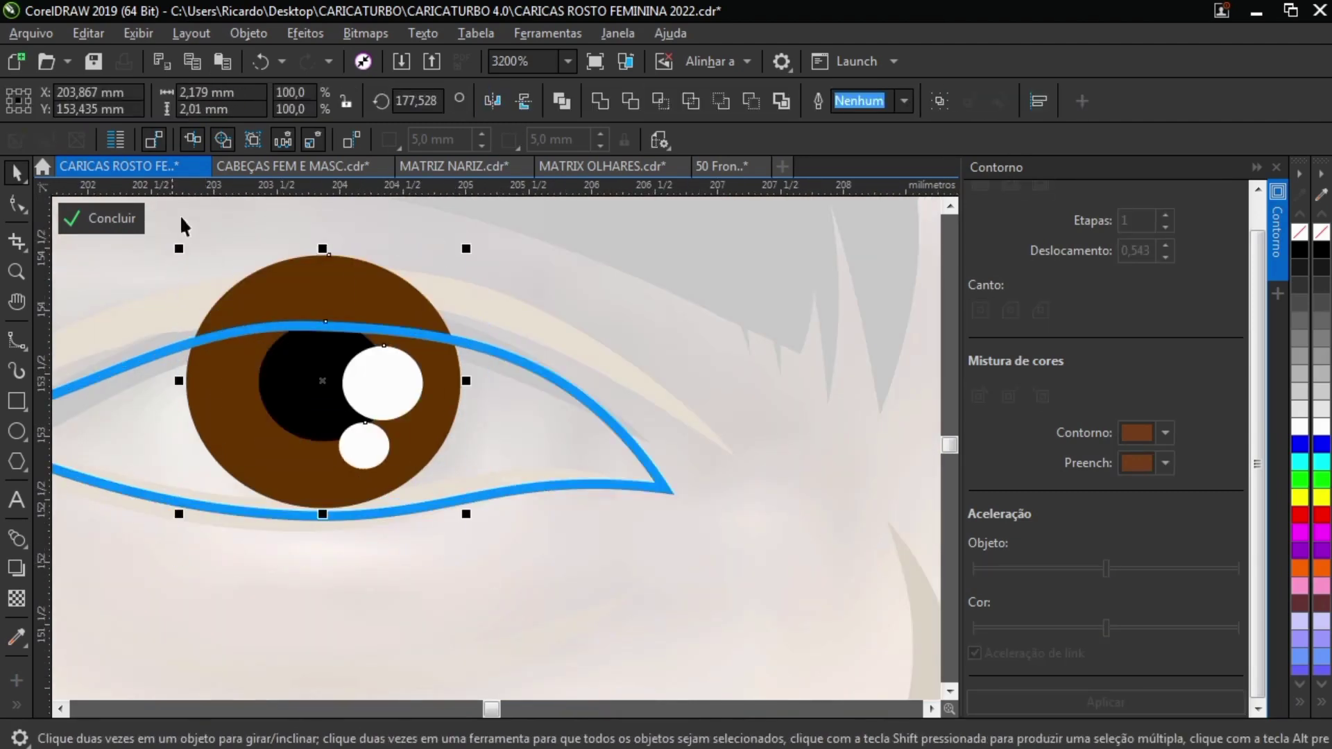
pyautogui.scroll(-4, 312, 347)
# Move all the brows, eyes, nose, philtrum and mouth together from the photo onto the centre of the vector head.
pyautogui.click(563, 456)
pyautogui.moveTo(259, 290); pyautogui.dragTo(613, 534)
pyautogui.moveTo(425, 458); pyautogui.dragTo(790, 473)
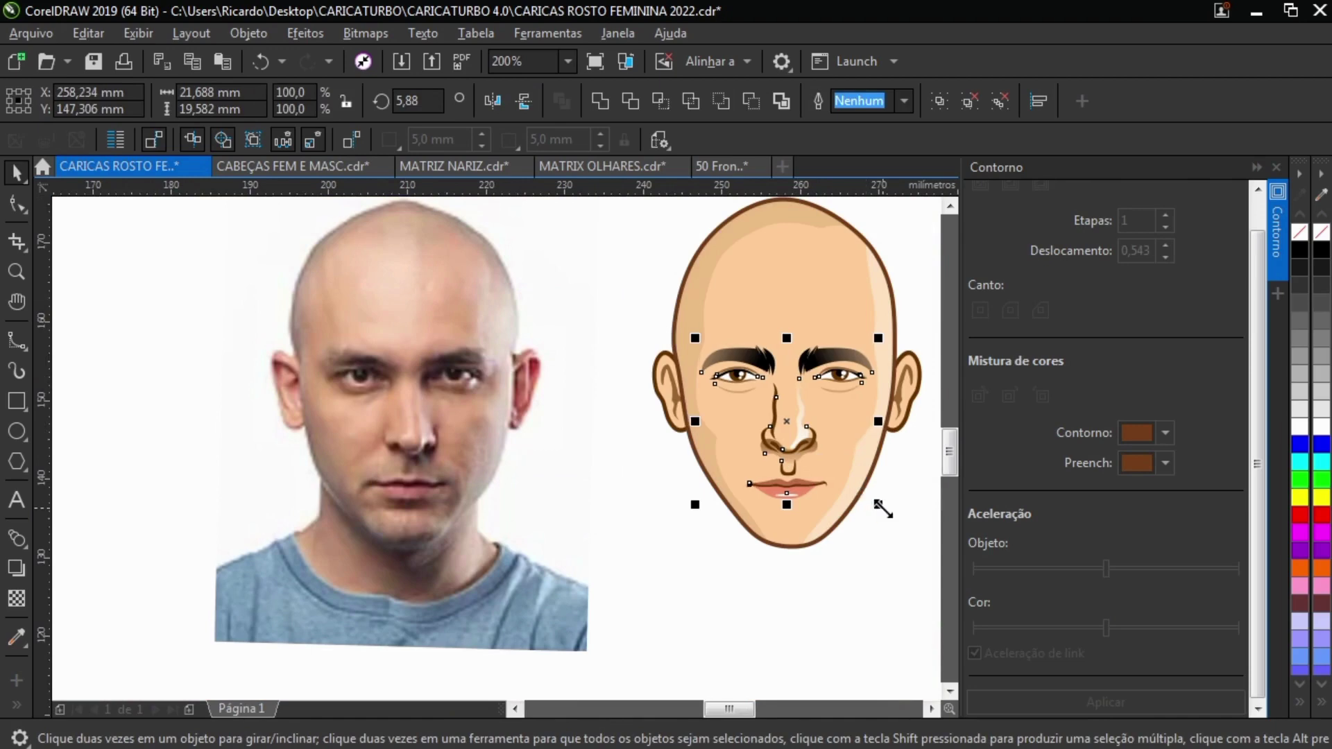
# Apply a linear transparency to the philtrum so it fades out toward the nose.
pyautogui.scroll(2, 812, 486)
pyautogui.keyDown('ctrl'); pyautogui.click(721, 444); pyautogui.keyUp('ctrl')
pyautogui.click(17, 598)
pyautogui.moveTo(718, 552); pyautogui.dragTo(724, 392)
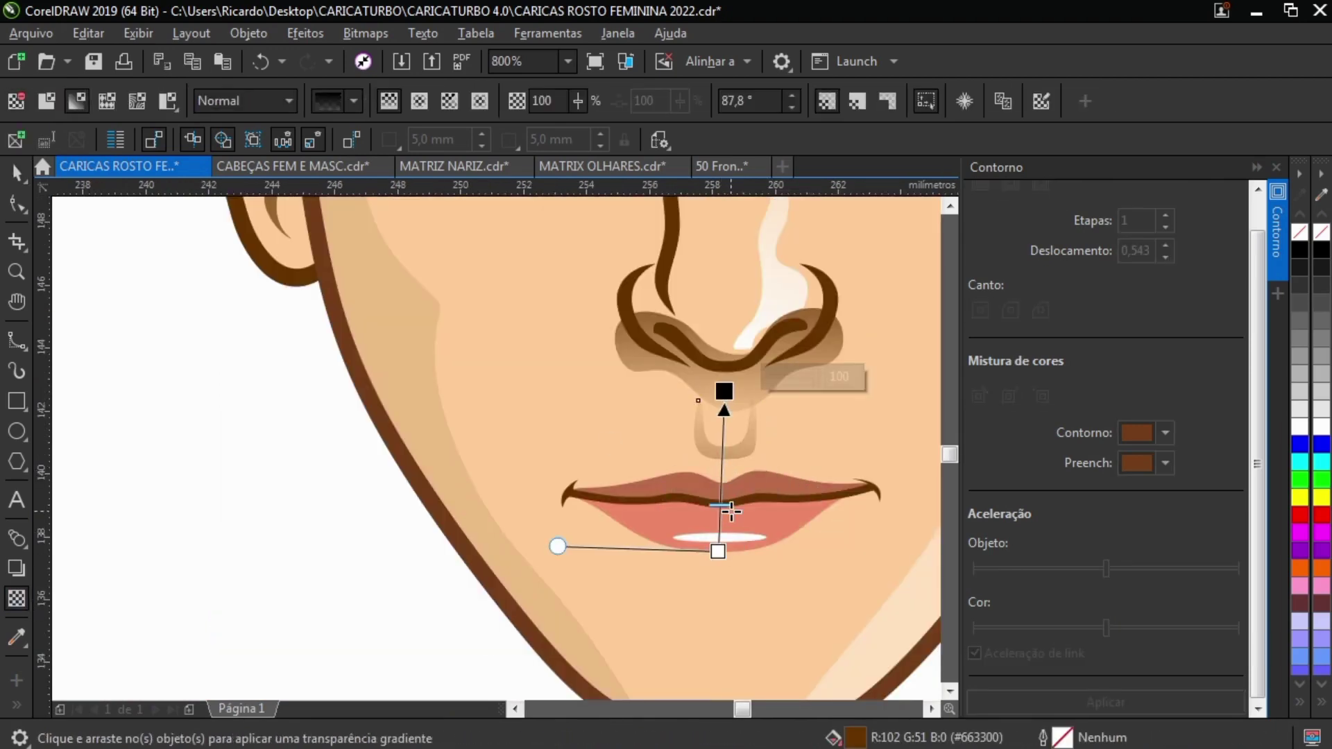
pyautogui.press('space')
# Ungroup the nose and apply a gradient transparency to the shadow beneath it, fading upward.
pyautogui.click(248, 33)
pyautogui.moveTo(398, 259)
pyautogui.click(624, 389)
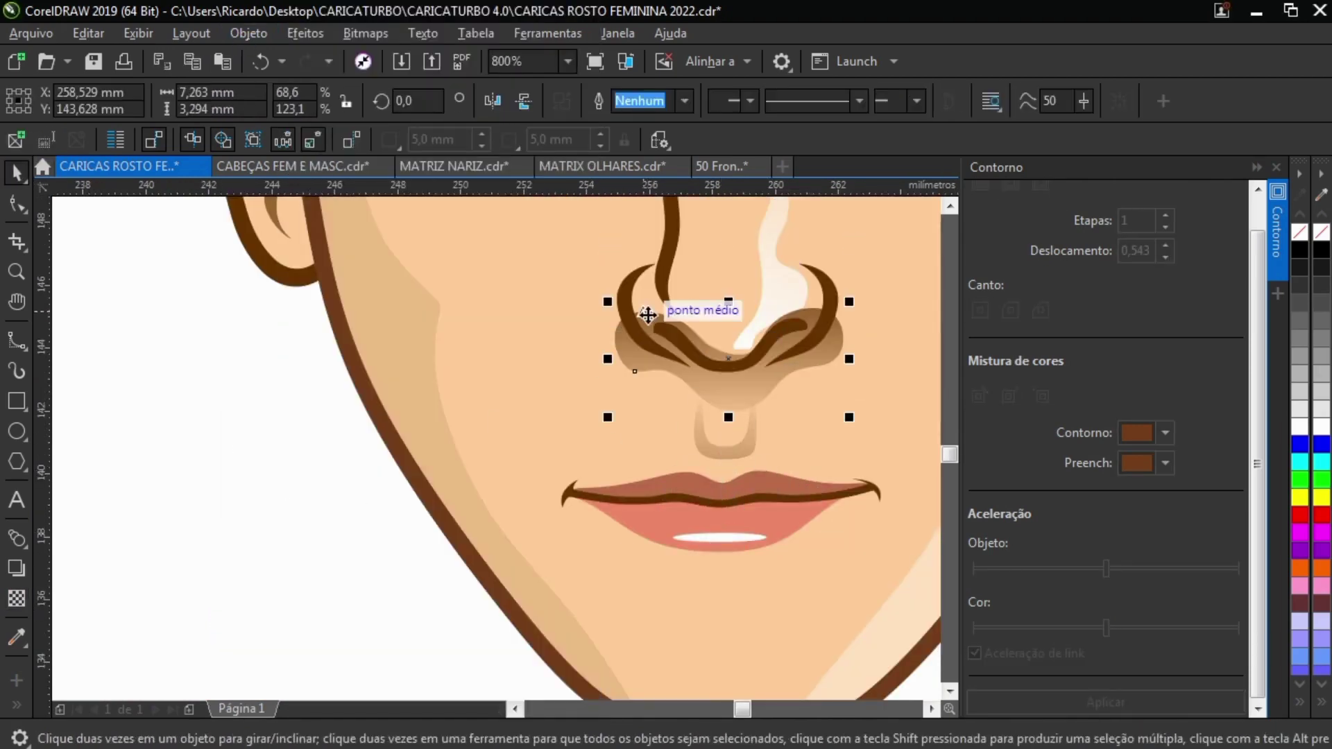
pyautogui.click(17, 598)
pyautogui.moveTo(624, 422); pyautogui.dragTo(788, 401)
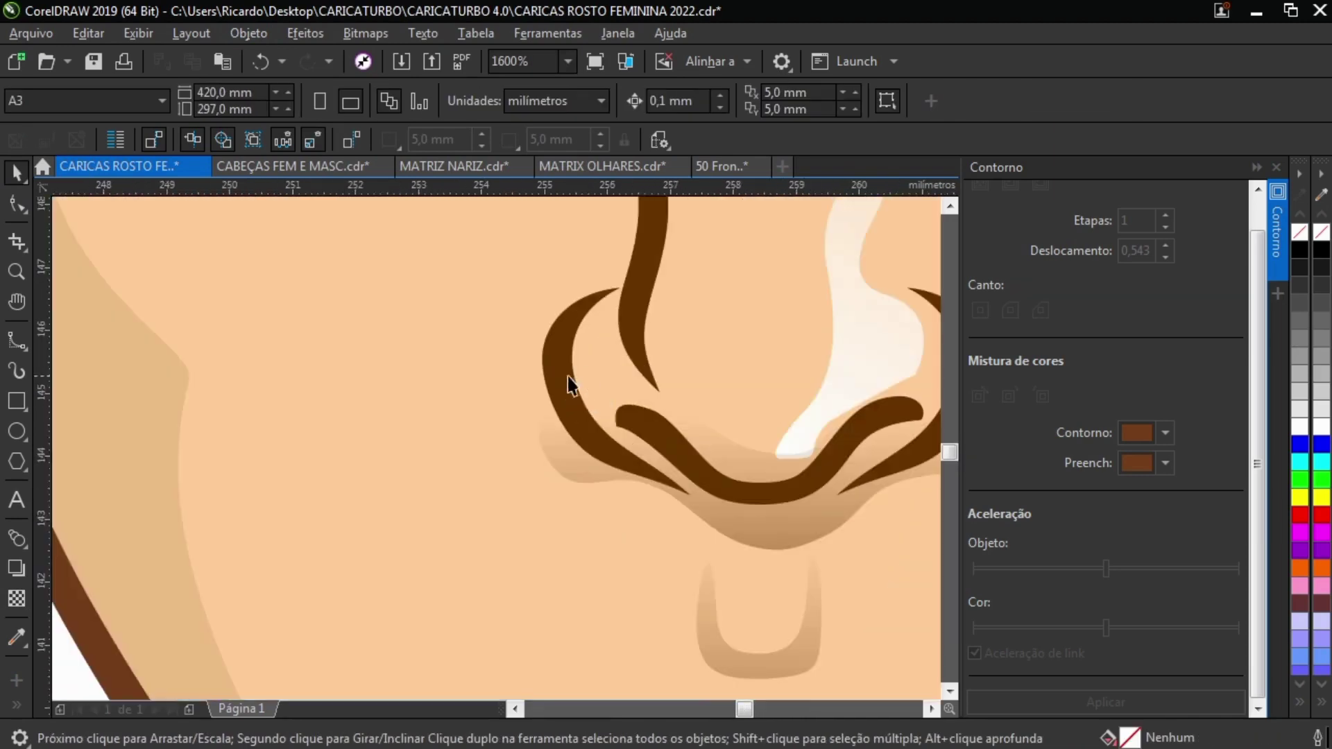
# Tilt and raise the left-hand nostril wing curve and flatten the nose shadow to about 2.8 mm tall.
pyautogui.click(565, 381)
pyautogui.click(633, 458)
pyautogui.moveTo(615, 356); pyautogui.dragTo(614, 346)
# Reposition and tilt the right-hand nostril wing curve, making it about 2.1 mm wide and 3.2 mm tall.
pyautogui.click(864, 414)
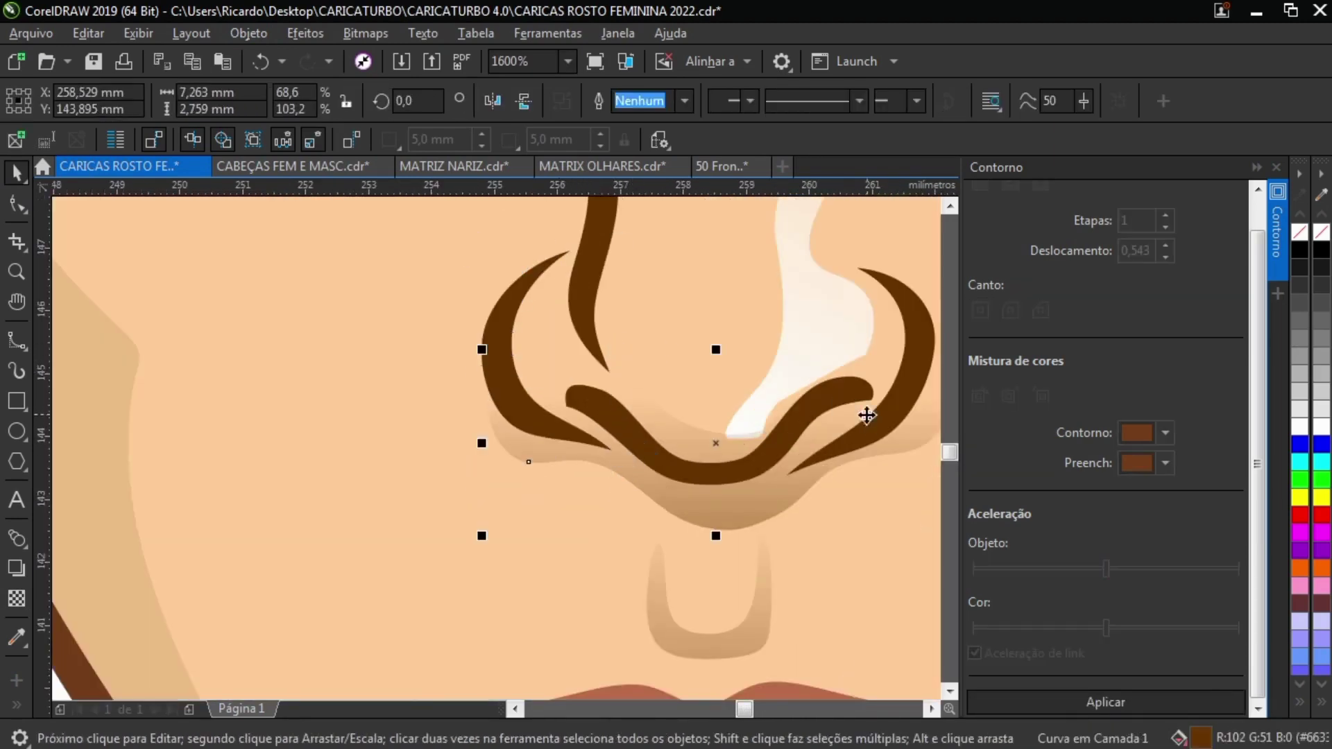
pyautogui.moveTo(865, 414); pyautogui.dragTo(752, 465)
pyautogui.doubleClick(814, 396)
pyautogui.moveTo(750, 536); pyautogui.dragTo(763, 536)
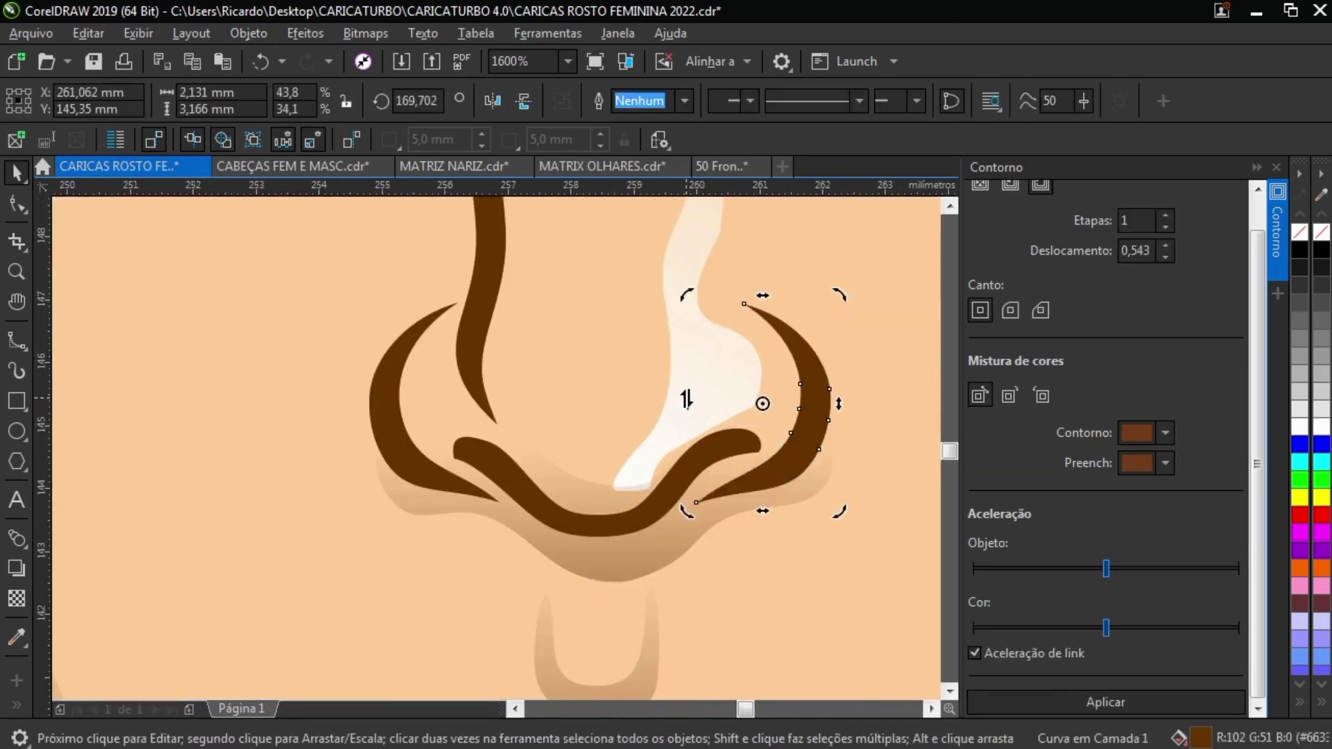
pyautogui.scroll(-4, 687, 399)
pyautogui.click(813, 498)
# Examine the control points of the head outline along the jaw and chin.
pyautogui.scroll(3, 693, 496)
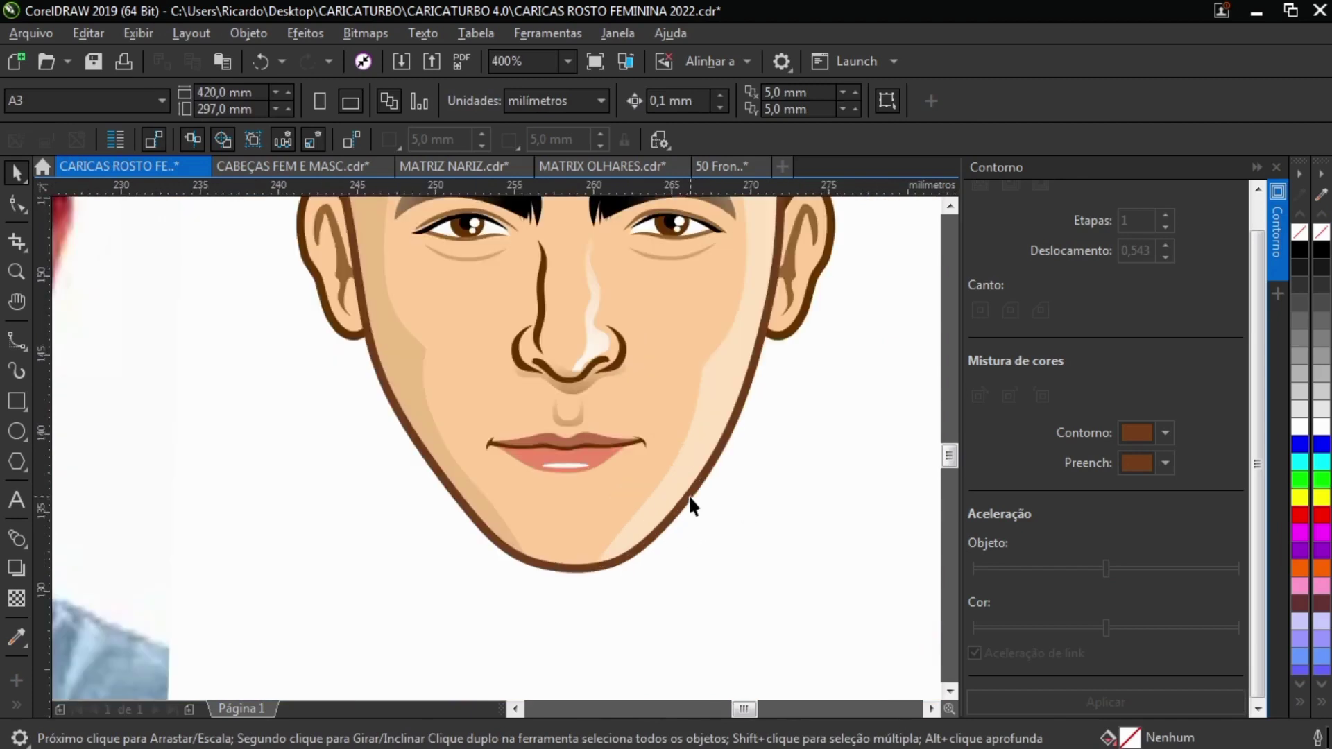
pyautogui.click(580, 570)
pyautogui.scroll(-2, 581, 559)
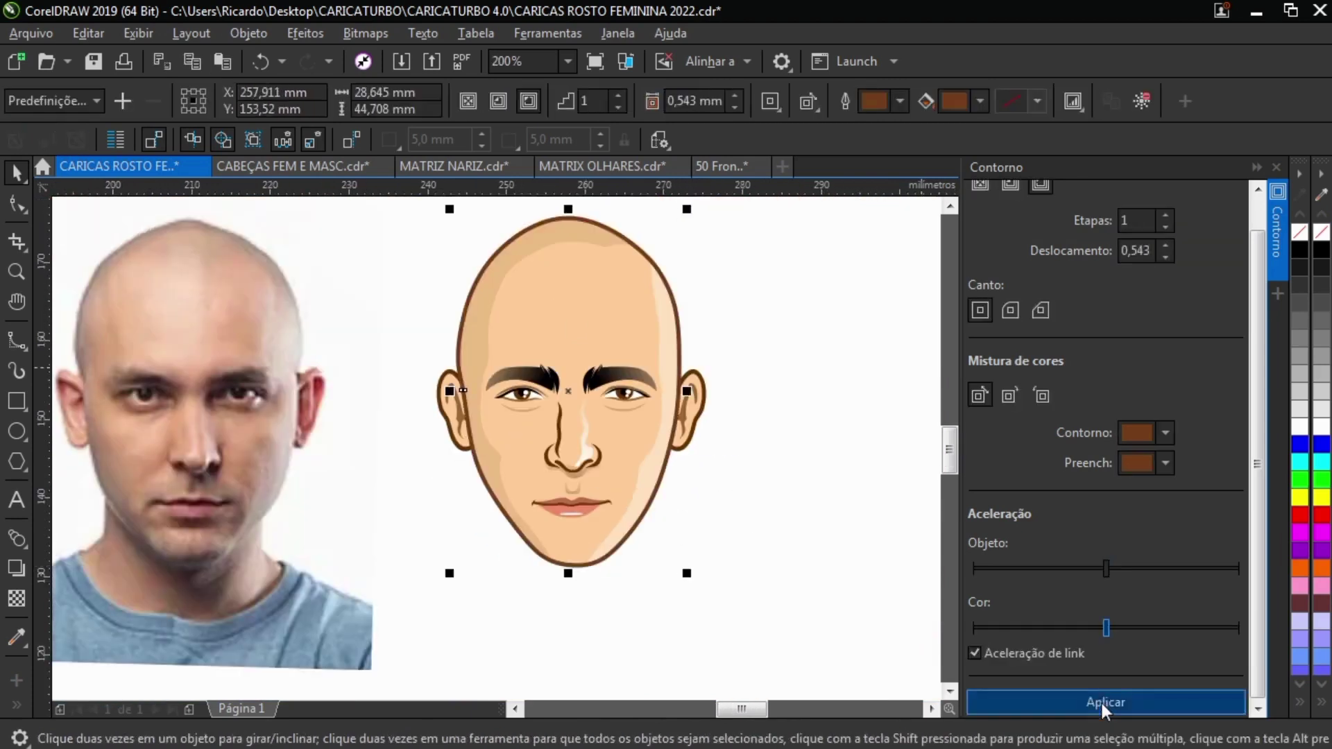
pyautogui.press('F10')
pyautogui.scroll(4, 590, 561)
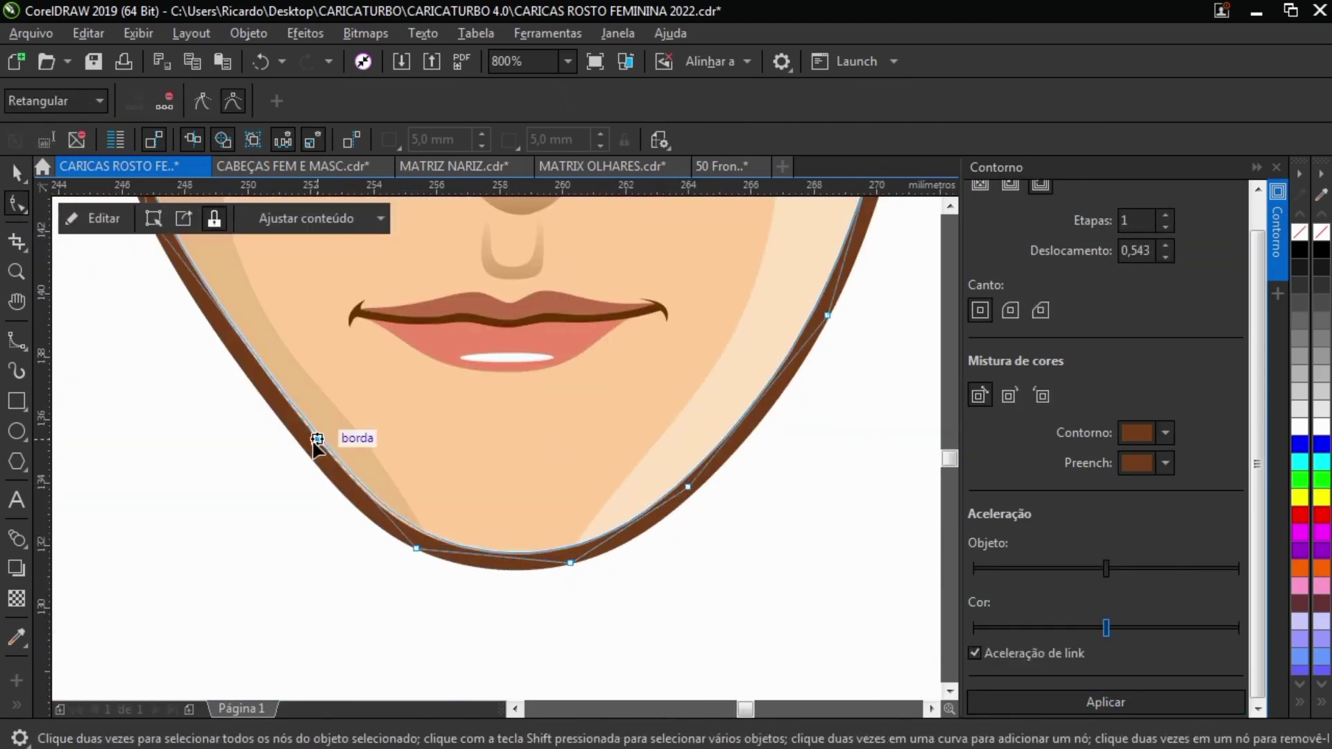
pyautogui.scroll(-4, 561, 568)
pyautogui.scroll(4, 609, 528)
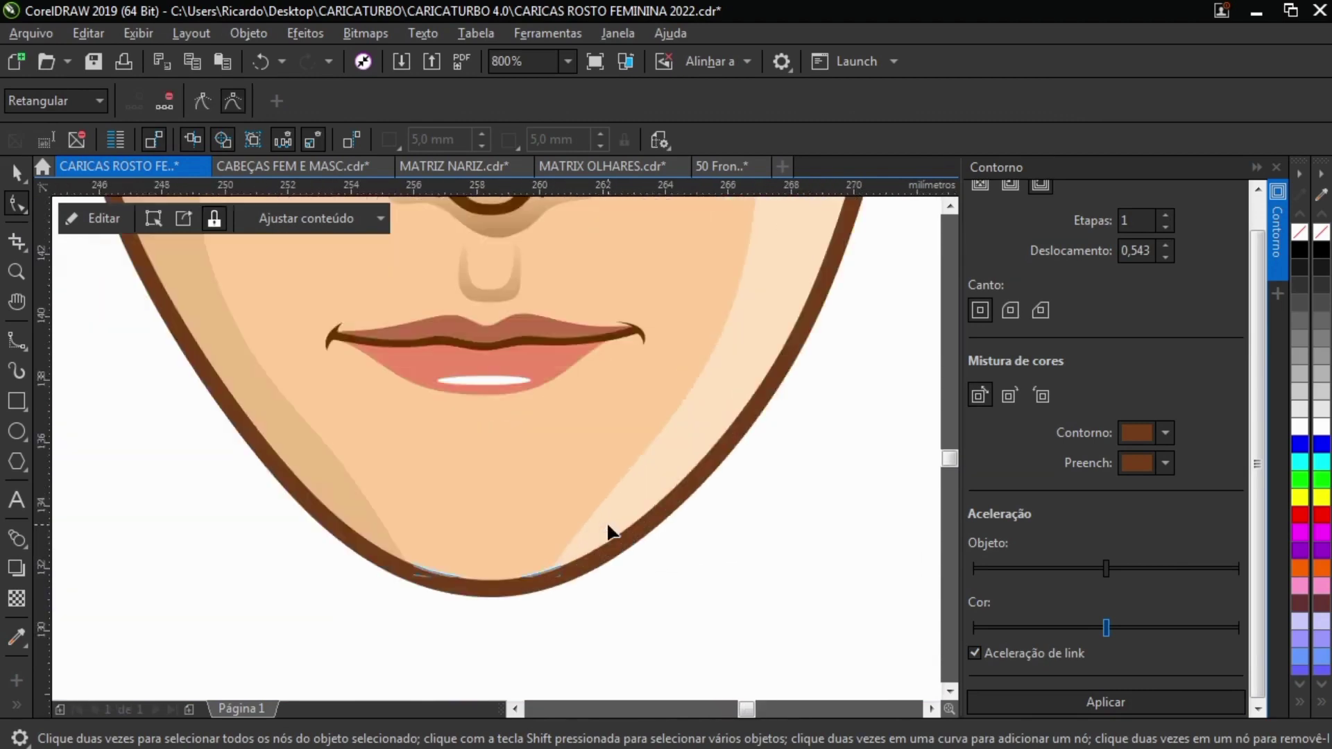
pyautogui.scroll(-4, 740, 425)
pyautogui.press('space')
# Skew both eyebrows so their inner ends drop closer to the eyes.
pyautogui.click(548, 350)
pyautogui.scroll(4, 550, 343)
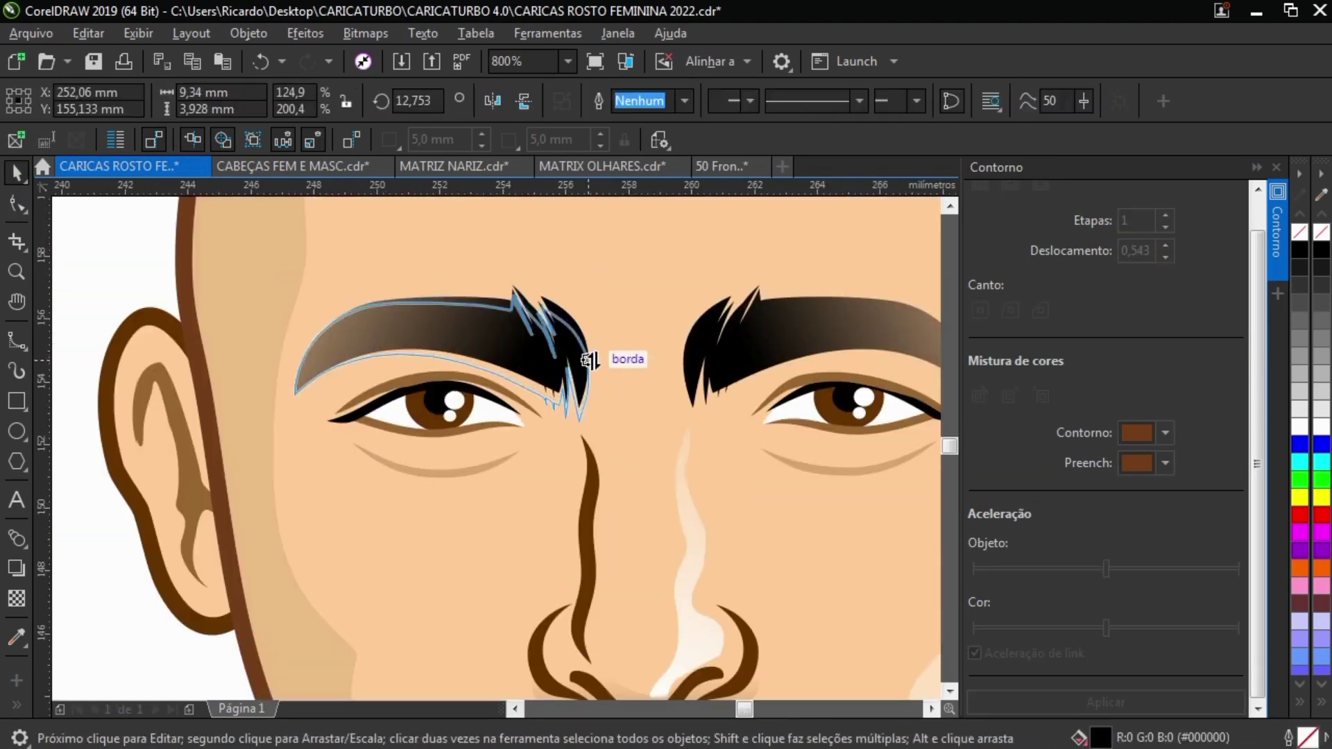
pyautogui.doubleClick(714, 357)
pyautogui.scroll(-4, 568, 354)
pyautogui.press('Escape')
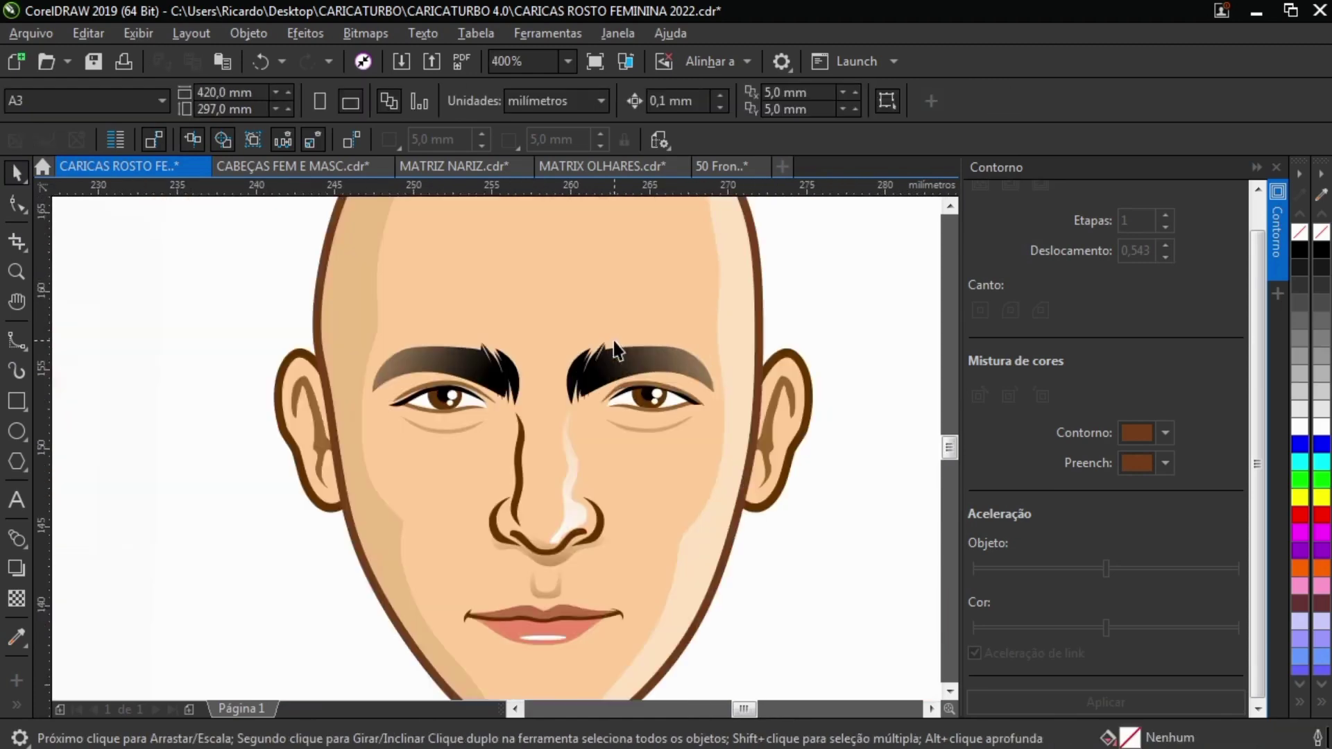
# Trim the hair tips above the left-hand eyebrow's inner end with a closed B-spline about 2.9 by 1.1 mm, and delete the cutting shape.
pyautogui.scroll(-2, 613, 341)
pyautogui.scroll(3, 531, 352)
pyautogui.scroll(-2, 531, 352)
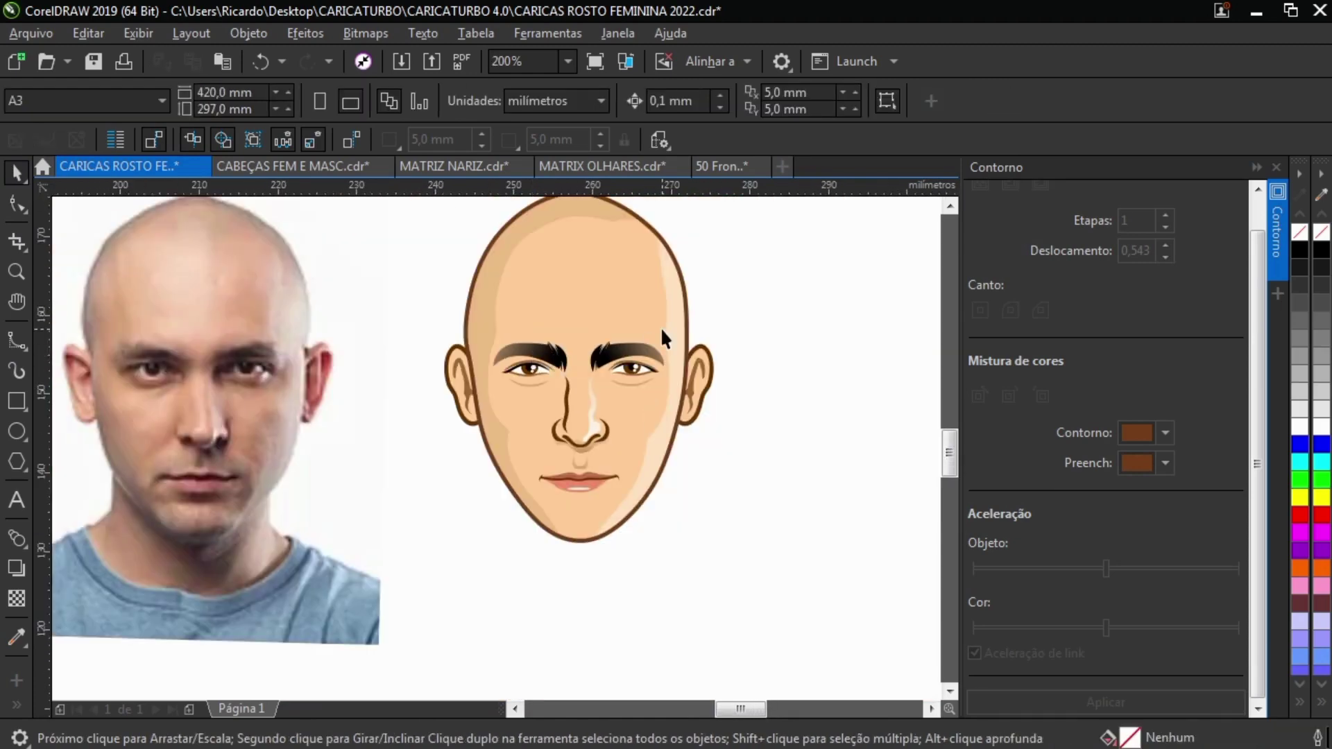
pyautogui.scroll(6, 553, 367)
pyautogui.press('F5')
pyautogui.click(545, 303)
pyautogui.click(846, 416)
pyautogui.doubleClick(490, 380)
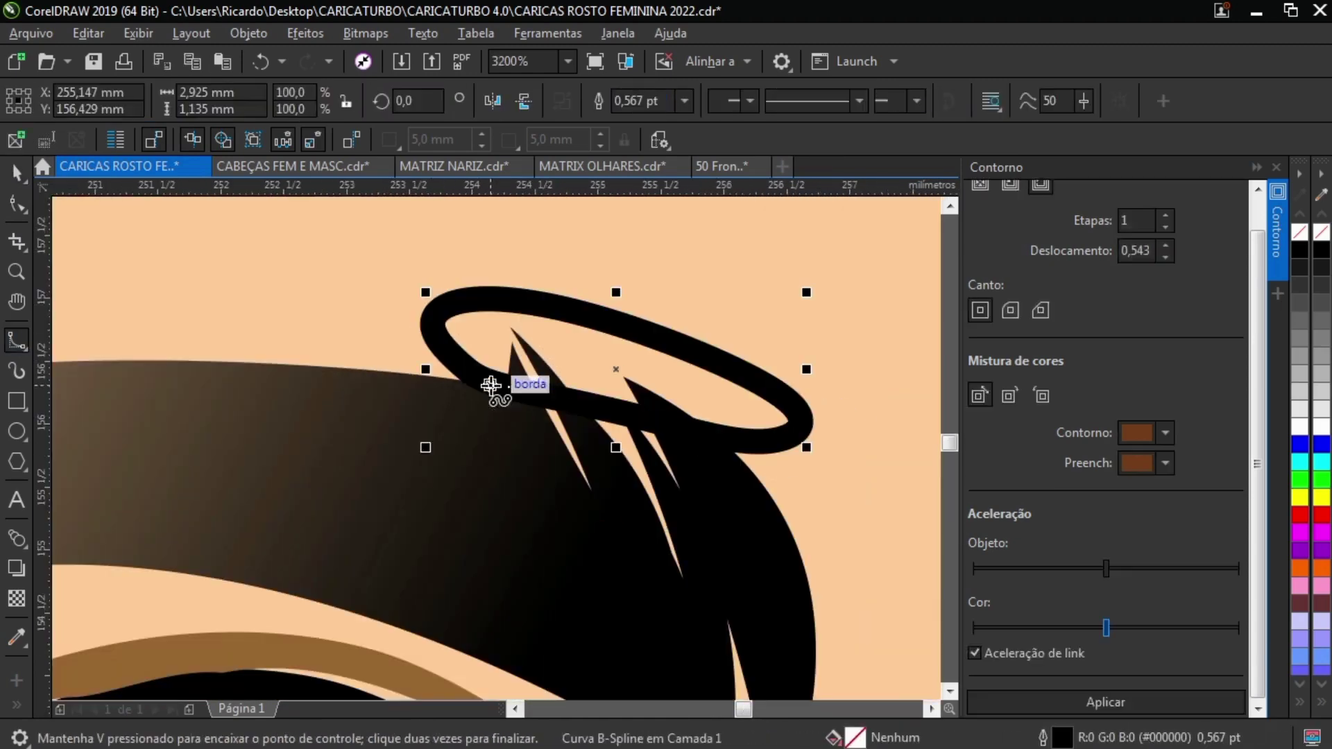
pyautogui.press('space')
pyautogui.press('Delete')
# Trim the hair tips above the right-hand eyebrow's inner end with a closed B-spline shape and delete the cutting shape.
pyautogui.scroll(-1, 543, 427)
pyautogui.scroll(1, 543, 427)
pyautogui.press('F5')
pyautogui.scroll(3, 627, 336)
pyautogui.click(773, 356)
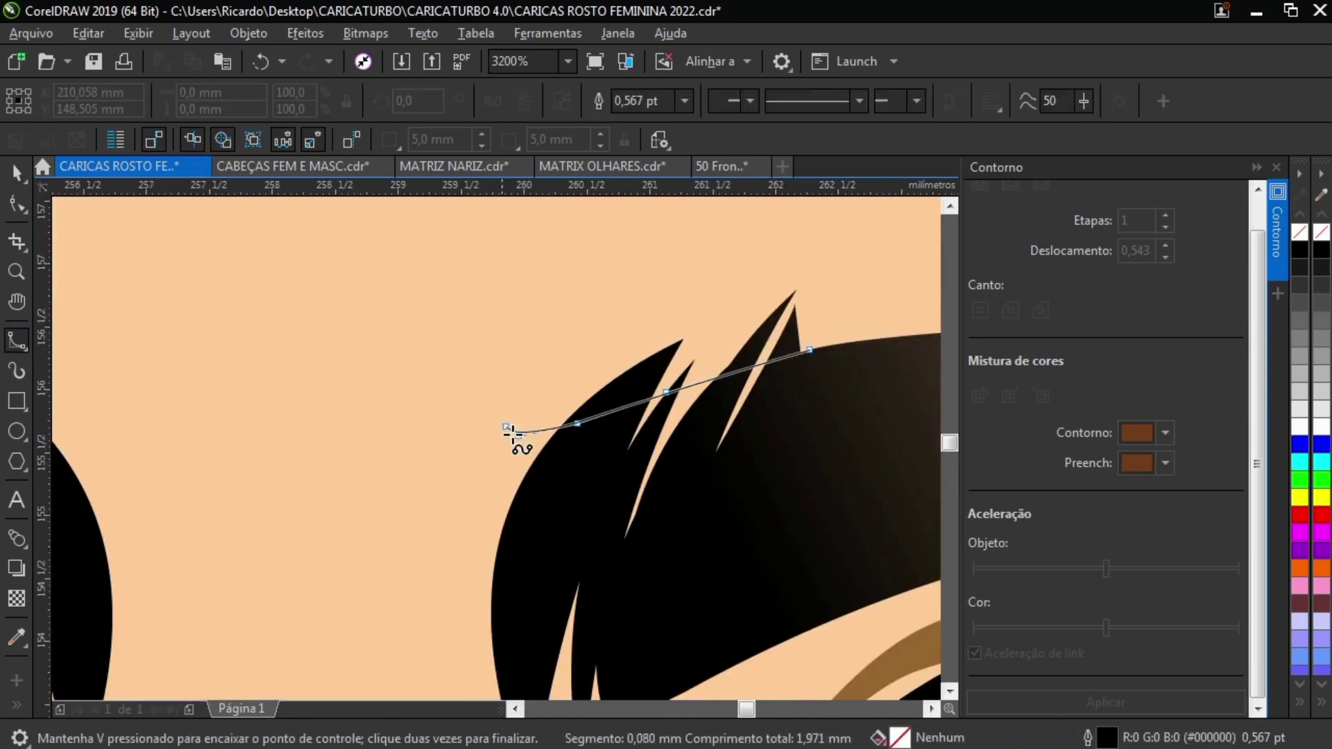
pyautogui.click(512, 437)
pyautogui.click(908, 257)
pyautogui.doubleClick(779, 348)
pyautogui.press('space')
pyautogui.press('Delete')
pyautogui.scroll(-4, 567, 348)
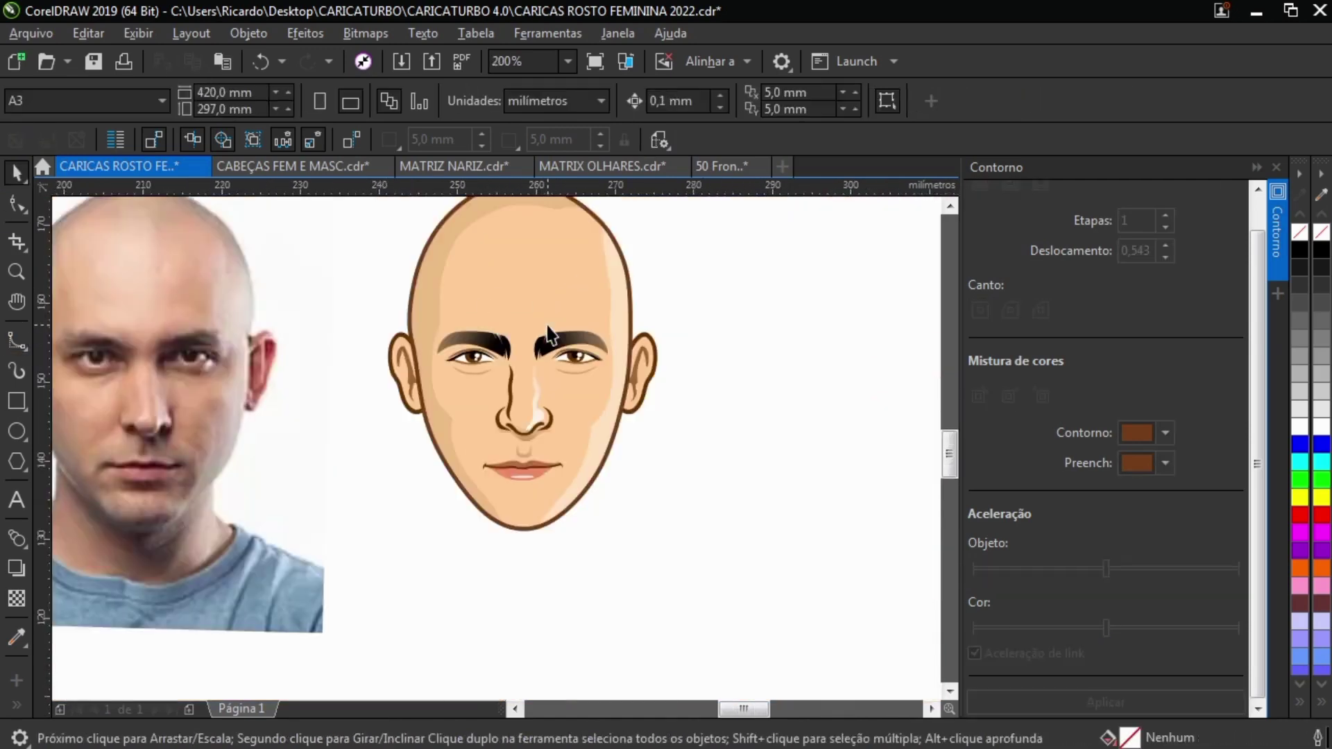
# Draw a closed B-spline shape about 7.9 by 3.9 mm around the left-hand eye, fill it brown #663300 and place it behind the eyebrow.
pyautogui.scroll(1, 567, 347)
pyautogui.scroll(-1, 568, 348)
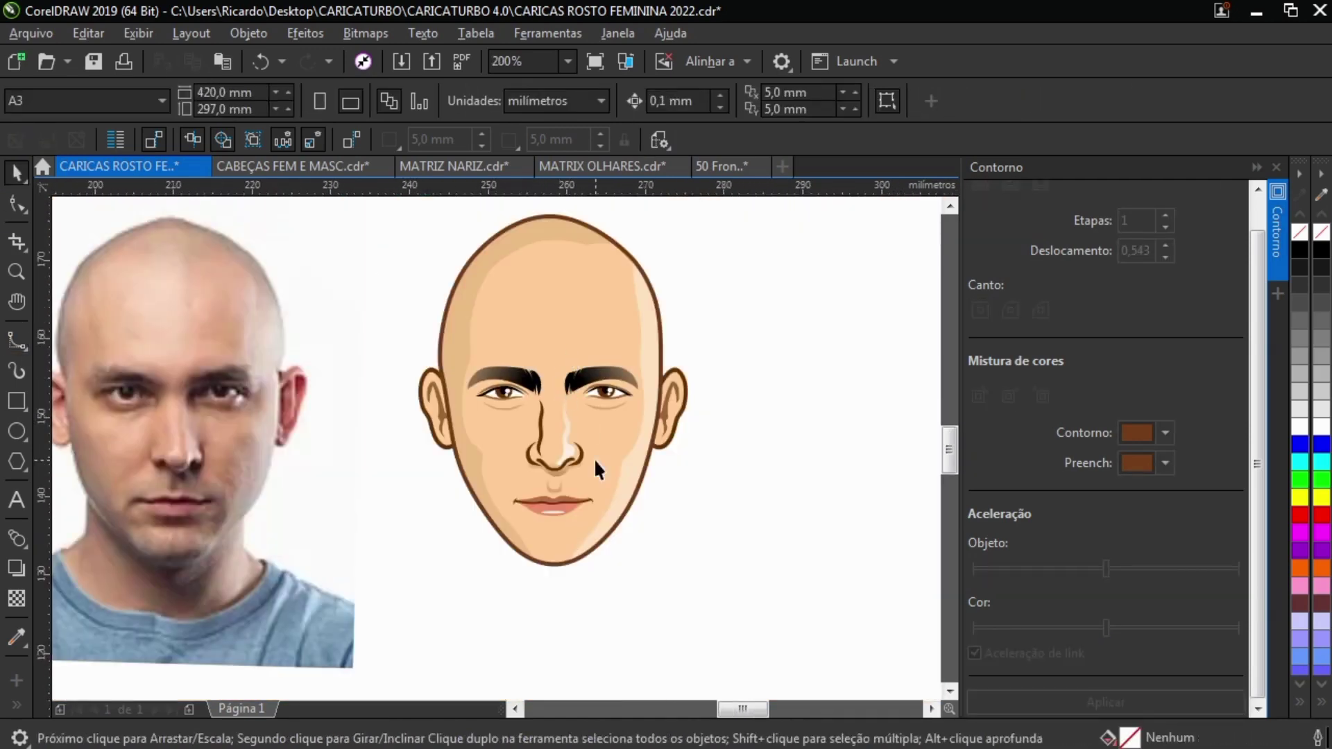
pyautogui.click(16, 341)
pyautogui.scroll(3, 499, 399)
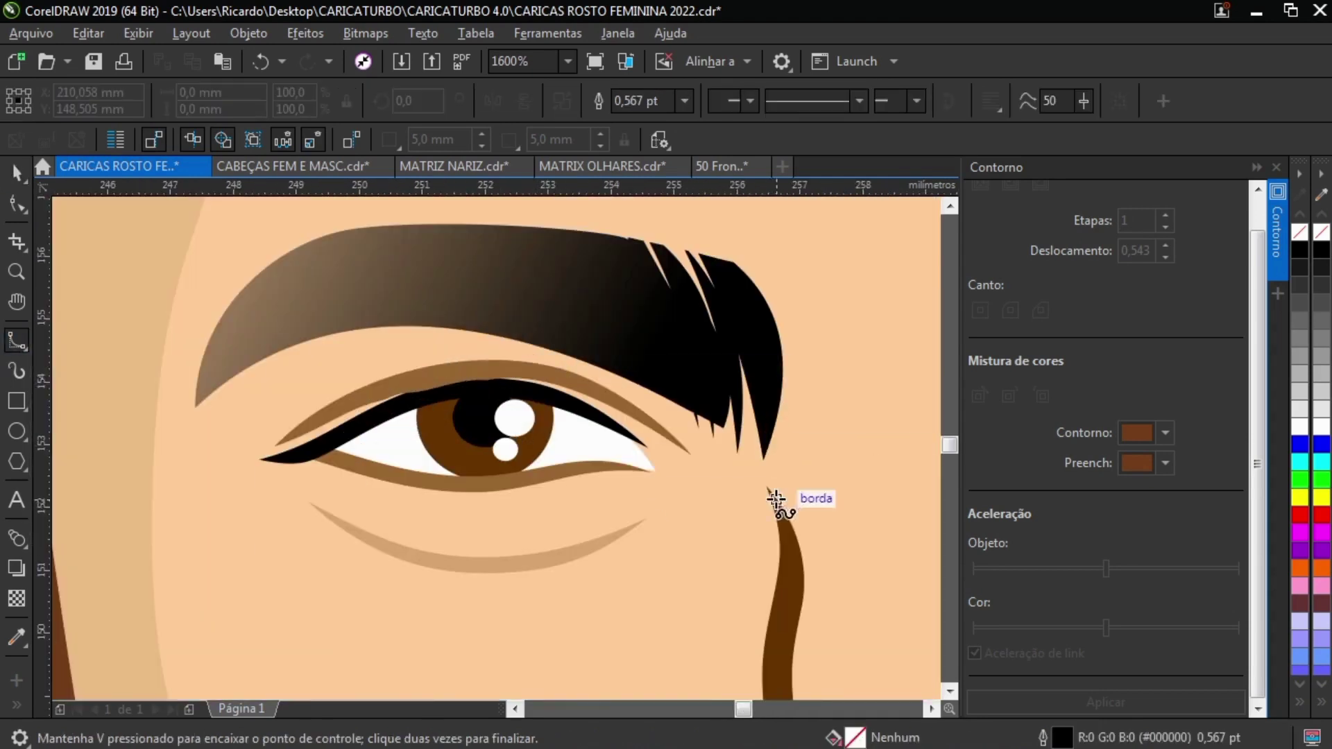
pyautogui.doubleClick(736, 491)
pyautogui.click(690, 529)
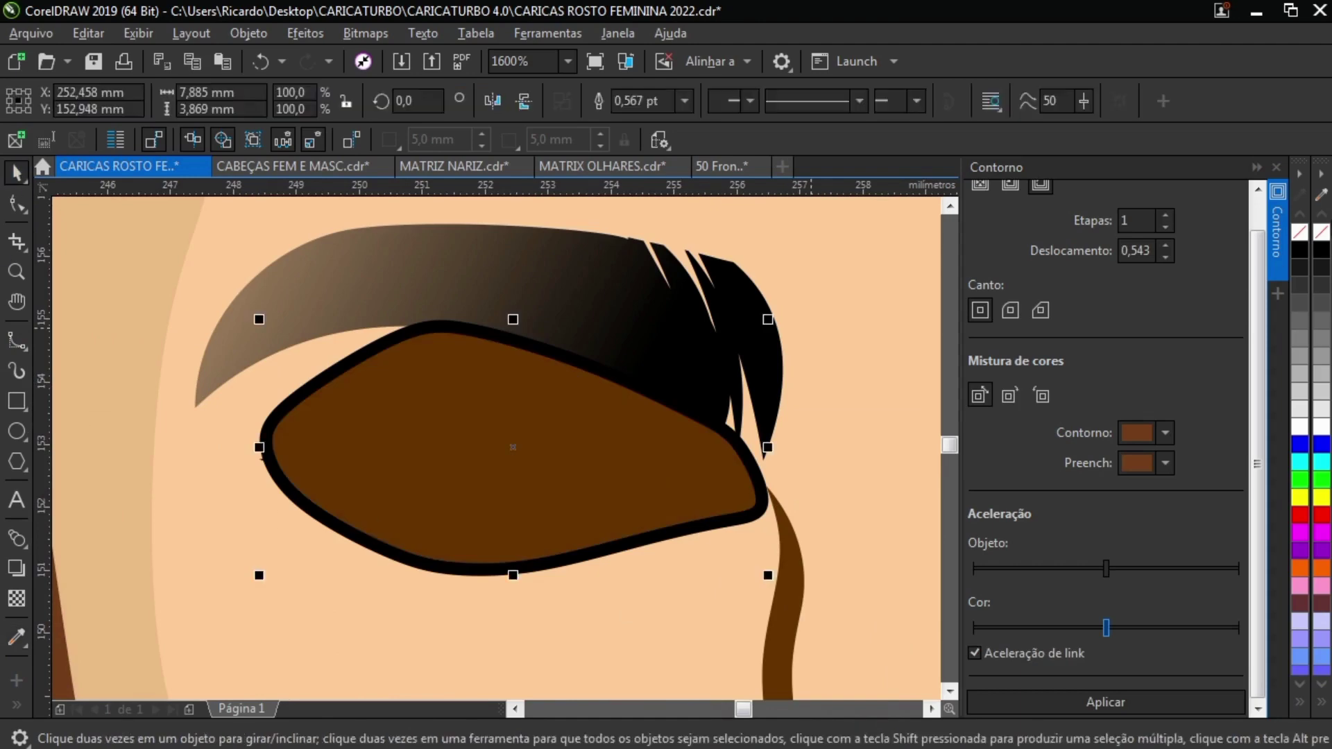
# Remove the eye shadow's outline and apply a linear transparency that fades it downward from the eyebrow.
pyautogui.moveTo(616, 227); pyautogui.dragTo(576, 496)
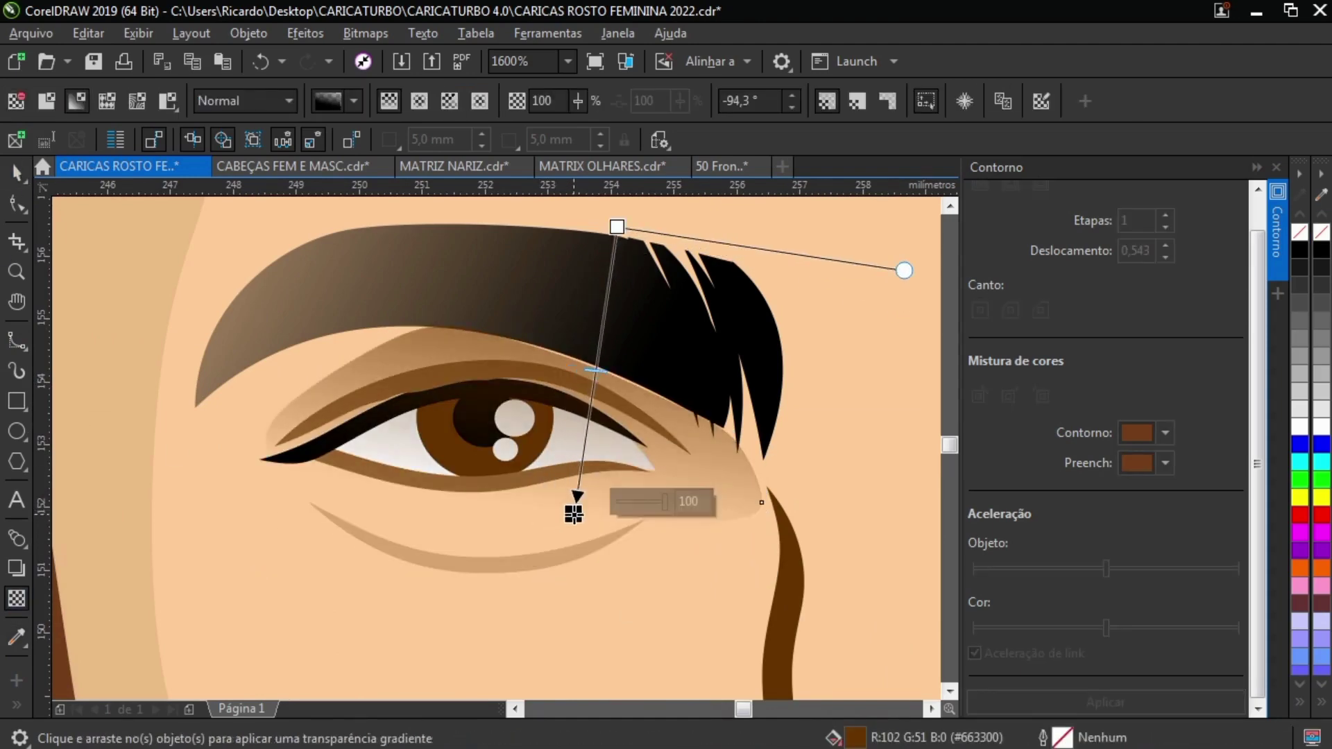
pyautogui.press('space')
pyautogui.scroll(-2, 261, 362)
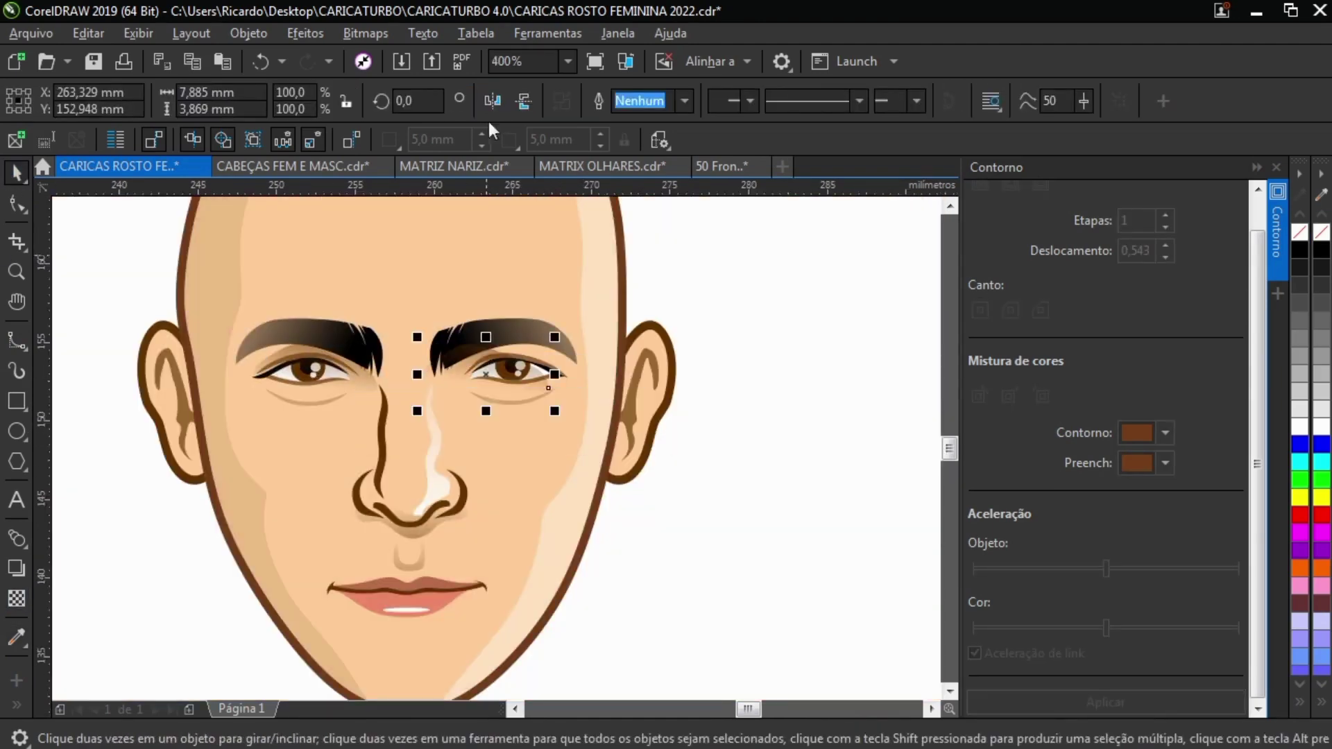
# Position a horizontally mirrored copy of the eye shadow over the right-hand eye, beneath the eyebrow.
pyautogui.click(492, 101)
pyautogui.scroll(2, 475, 387)
pyautogui.moveTo(485, 375); pyautogui.dragTo(528, 337)
pyautogui.scroll(-3, 452, 395)
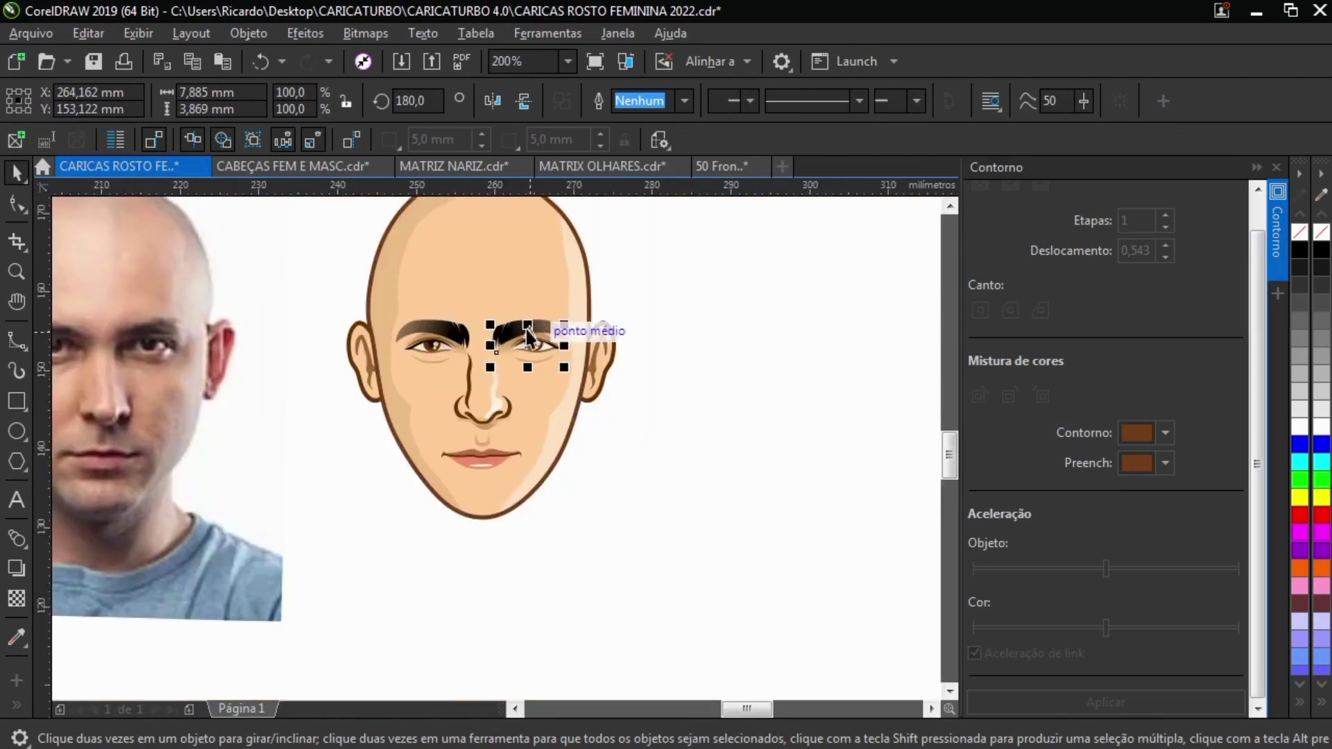
pyautogui.scroll(2, 529, 336)
pyautogui.scroll(-2, 734, 337)
pyautogui.click(734, 337)
# Trace the fold running from the nostril toward the mouth corner on the photo as a thin closed B-spline shape.
pyautogui.click(17, 339)
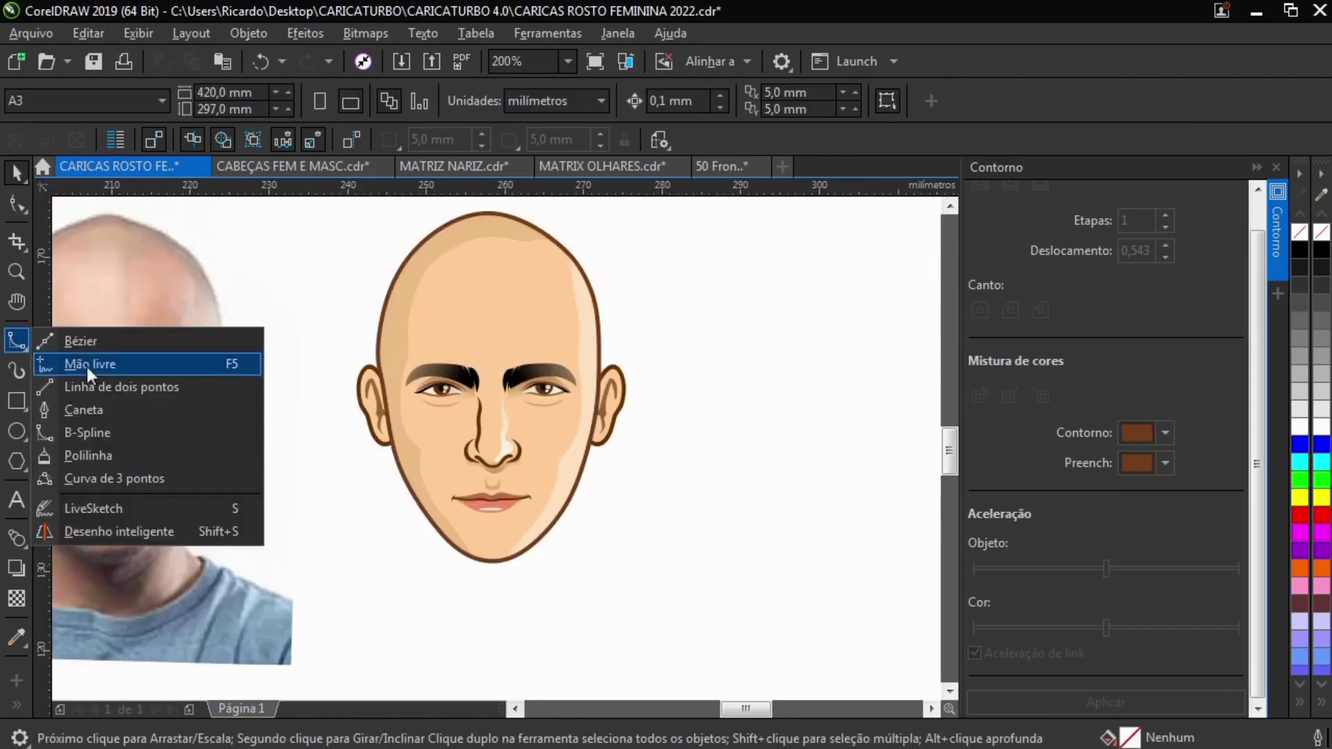
pyautogui.click(91, 430)
pyautogui.scroll(-1, 351, 460)
pyautogui.scroll(3, 374, 430)
pyautogui.click(414, 375)
pyautogui.click(379, 430)
pyautogui.click(309, 471)
pyautogui.click(296, 530)
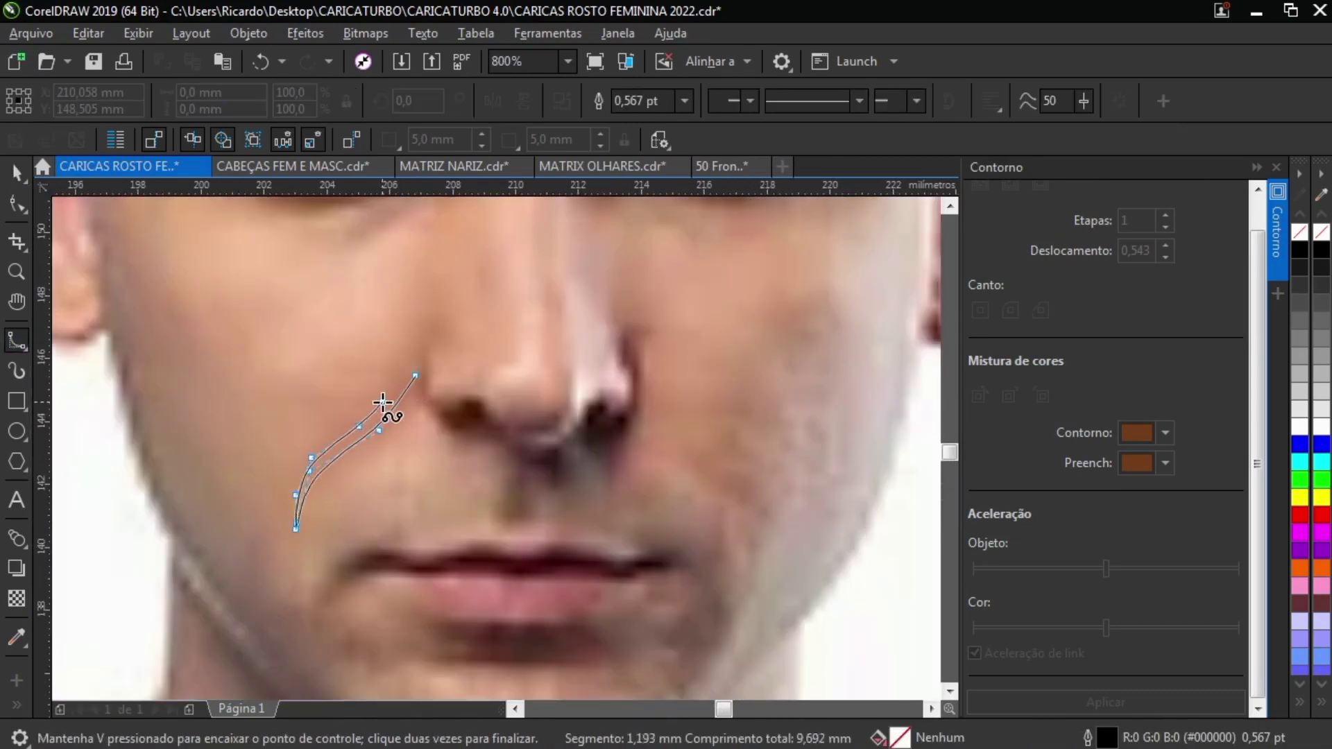
pyautogui.click(416, 374)
# Place the traced fold beside the vector nose with a mirrored copy on the other side, and select both.
pyautogui.press('space')
pyautogui.moveTo(364, 443); pyautogui.dragTo(758, 436)
pyautogui.click(492, 101)
pyautogui.keyDown('shift'); pyautogui.click(335, 454); pyautogui.keyUp('shift')
pyautogui.scroll(-2, 335, 453)
pyautogui.scroll(2, 811, 433)
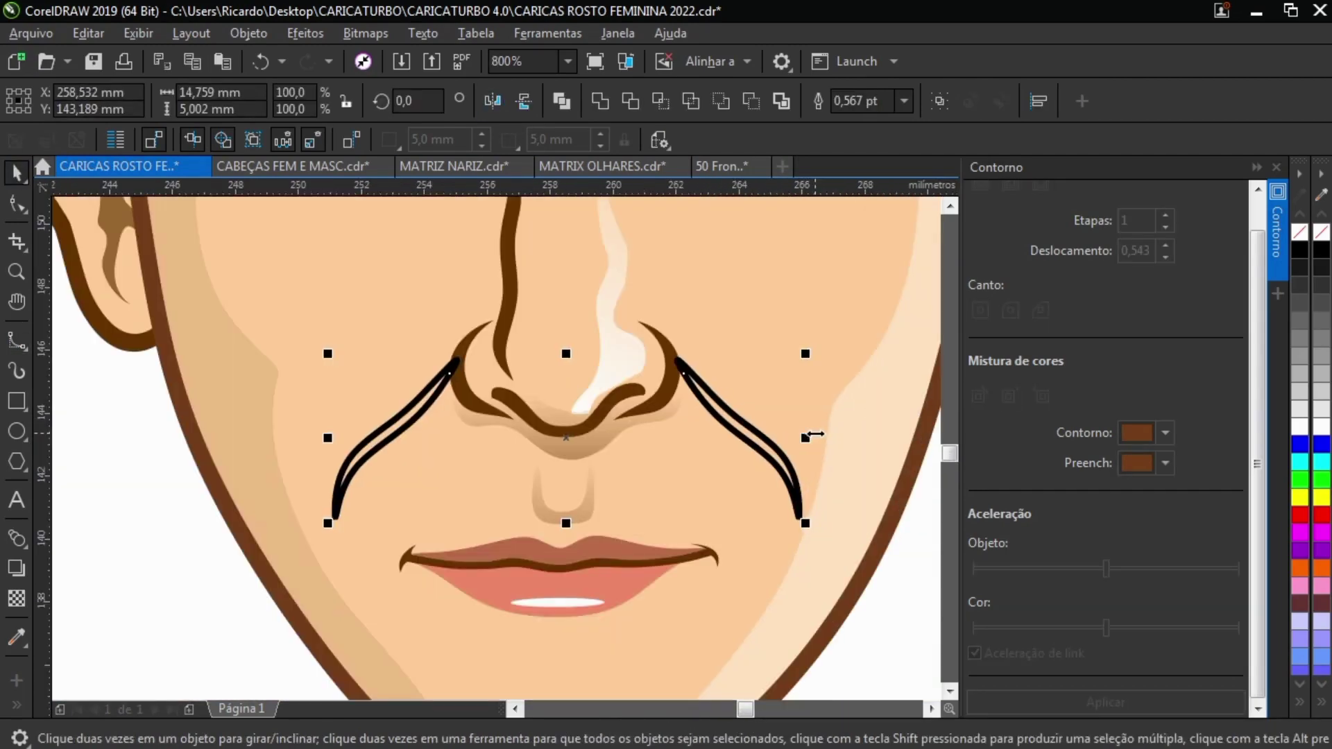
# Fill both nose-to-mouth folds with the brown sampled from the head outline (#733E1A) and remove their outlines.
pyautogui.click(16, 637)
pyautogui.click(253, 558)
pyautogui.scroll(3, 418, 408)
pyautogui.click(356, 434)
pyautogui.scroll(-3, 356, 434)
pyautogui.scroll(4, 688, 459)
pyautogui.click(631, 475)
pyautogui.scroll(-3, 631, 477)
pyautogui.scroll(-6, 630, 477)
pyautogui.press('space')
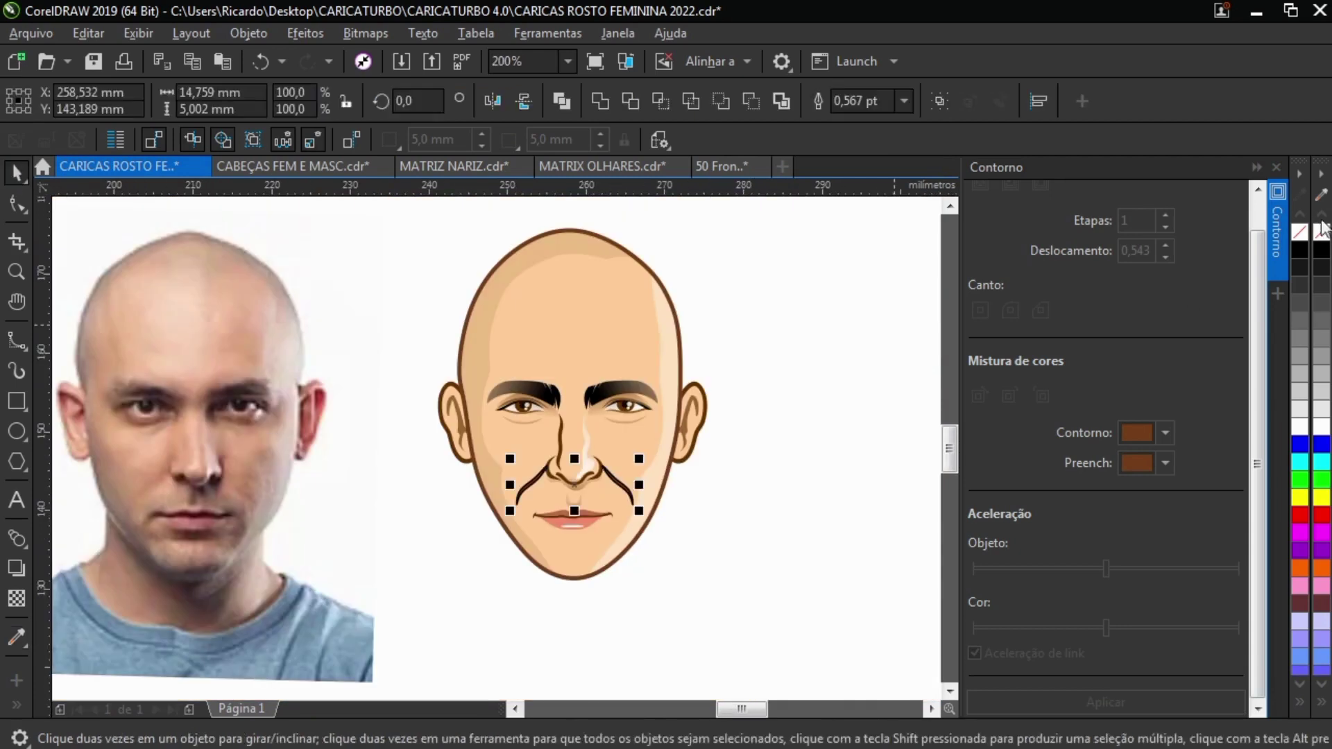
pyautogui.rightClick(1299, 232)
# Apply a linear transparency to the two nose-to-mouth folds so they fade out downward.
pyautogui.click(17, 598)
pyautogui.scroll(1, 575, 430)
pyautogui.moveTo(585, 417); pyautogui.dragTo(566, 337)
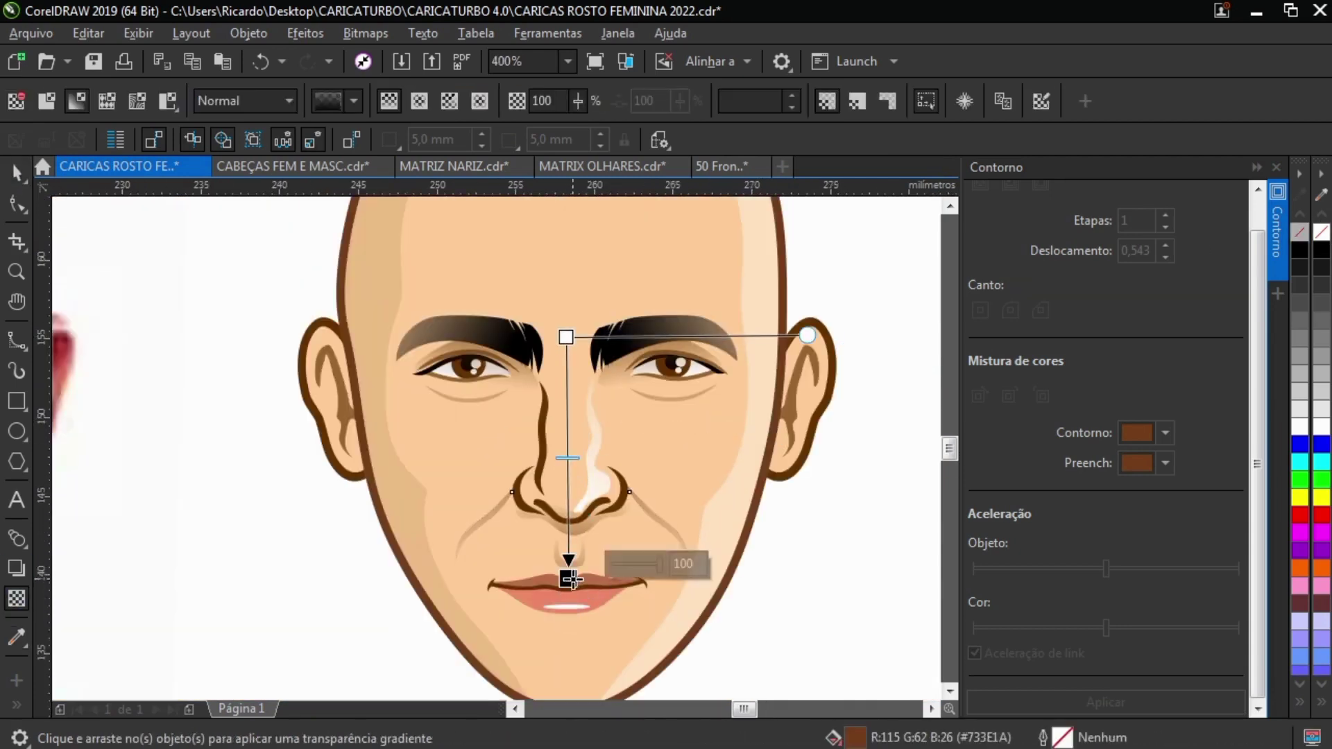
pyautogui.press('space')
# Apply the head outline's brown to the inner shading of the left-hand ear.
pyautogui.click(17, 637)
pyautogui.scroll(2, 416, 402)
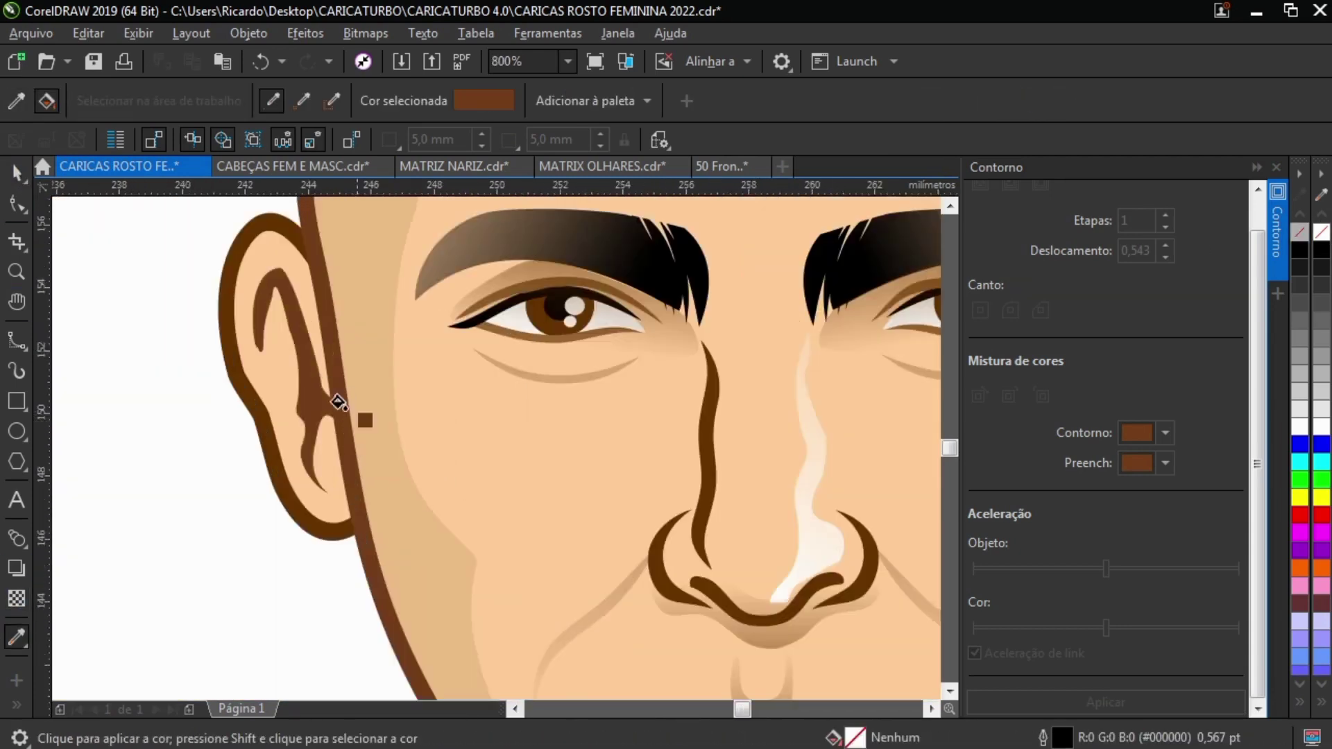
pyautogui.scroll(2, 430, 460)
pyautogui.click(409, 478)
pyautogui.scroll(-2, 402, 485)
# Reorder the two eye shadows so they lie behind the eyes.
pyautogui.scroll(3, 608, 489)
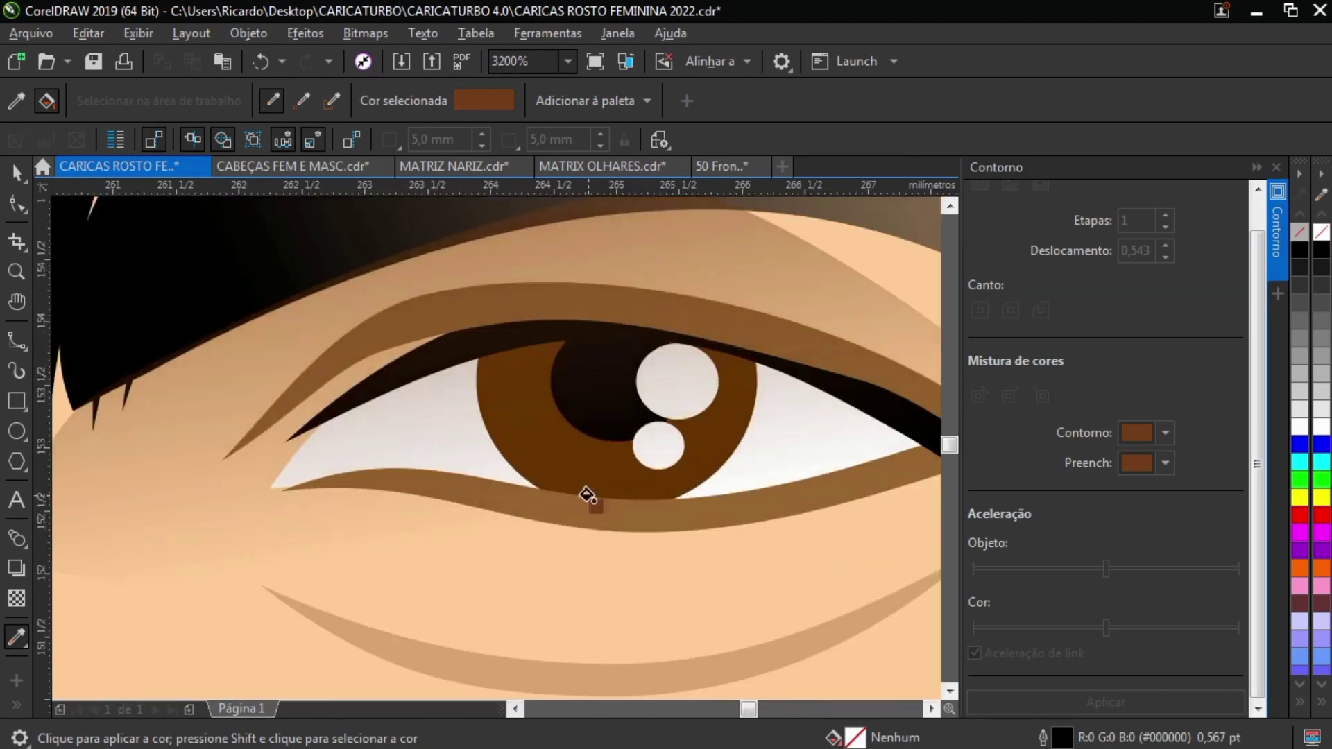
pyautogui.scroll(-2, 586, 500)
pyautogui.press('space')
pyautogui.click(143, 440)
pyautogui.scroll(1, 143, 440)
pyautogui.click(248, 33)
pyautogui.moveTo(339, 318)
pyautogui.press('Escape')
pyautogui.press('Escape')
# Sample the dark brown #663300 from the nose line and apply it to the right-hand ear.
pyautogui.press('space')
pyautogui.scroll(-1, 336, 580)
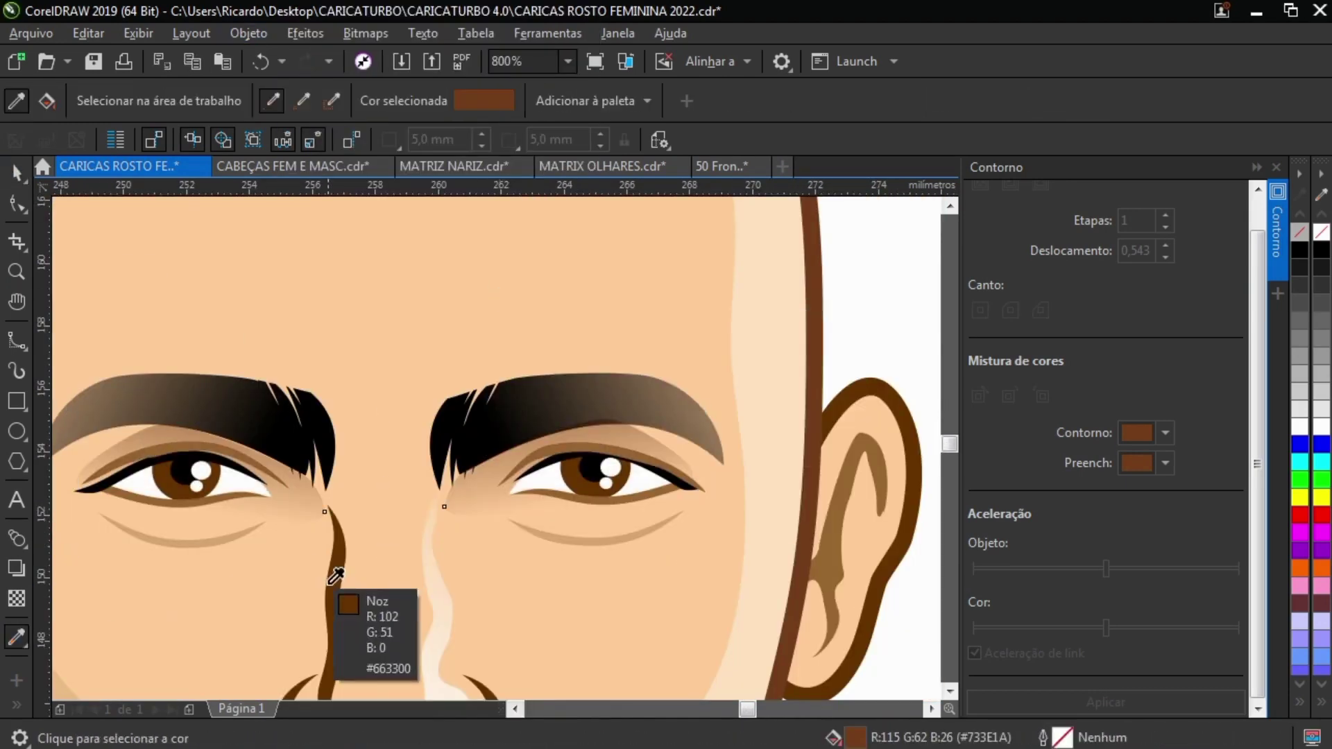
pyautogui.click(336, 580)
pyautogui.scroll(1, 178, 460)
pyautogui.click(874, 527)
pyautogui.scroll(-1, 783, 527)
pyautogui.scroll(-3, 782, 527)
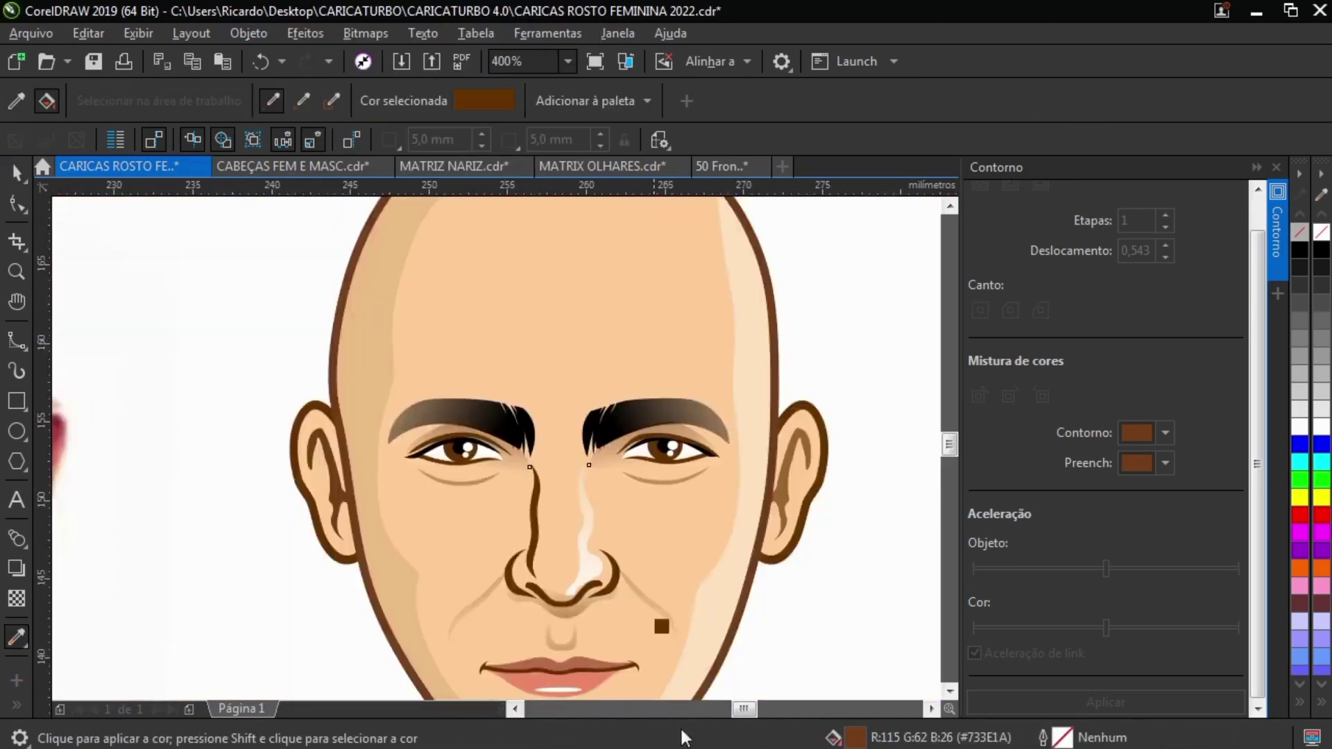
pyautogui.press('space')
# Draw a closed crescent below the lower lip with 3-point curves, about 5.2 mm wide and 0.6 mm tall.
pyautogui.moveTo(747, 707); pyautogui.dragTo(750, 706)
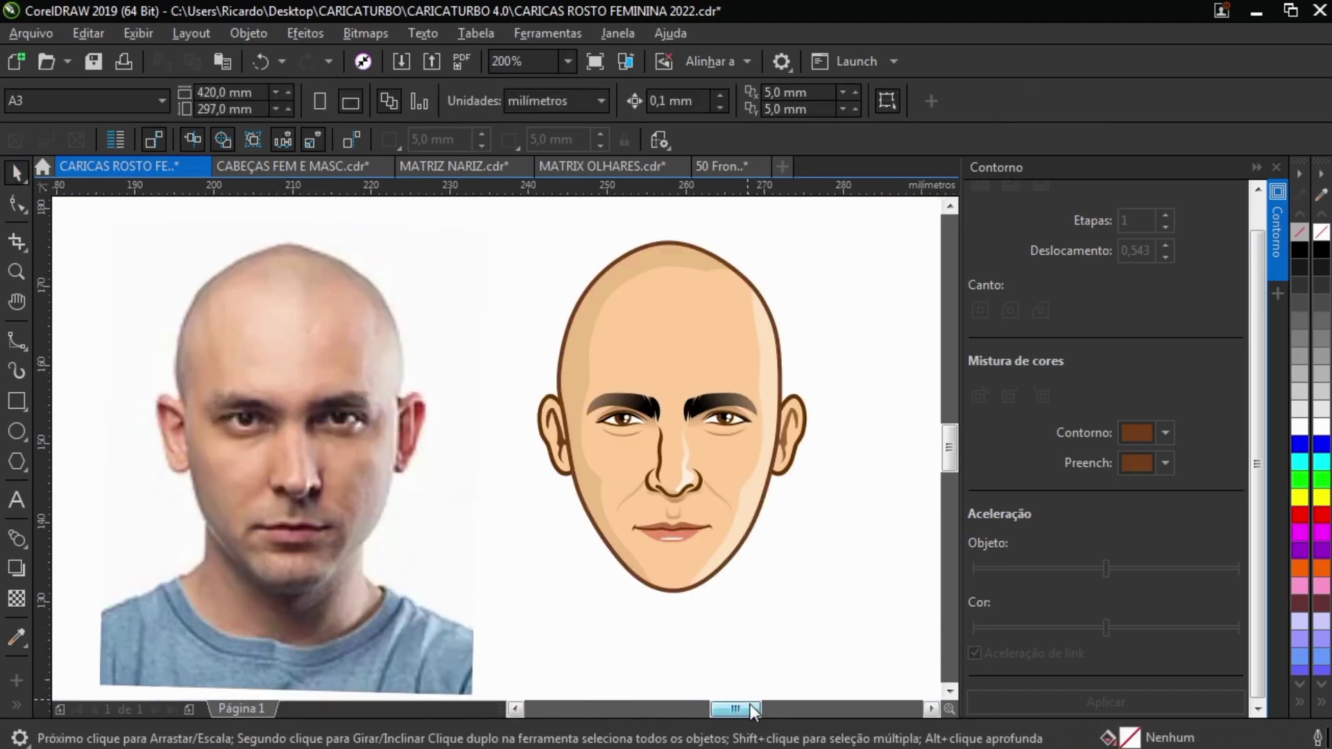
pyautogui.click(22, 346)
pyautogui.click(104, 476)
pyautogui.scroll(2, 666, 551)
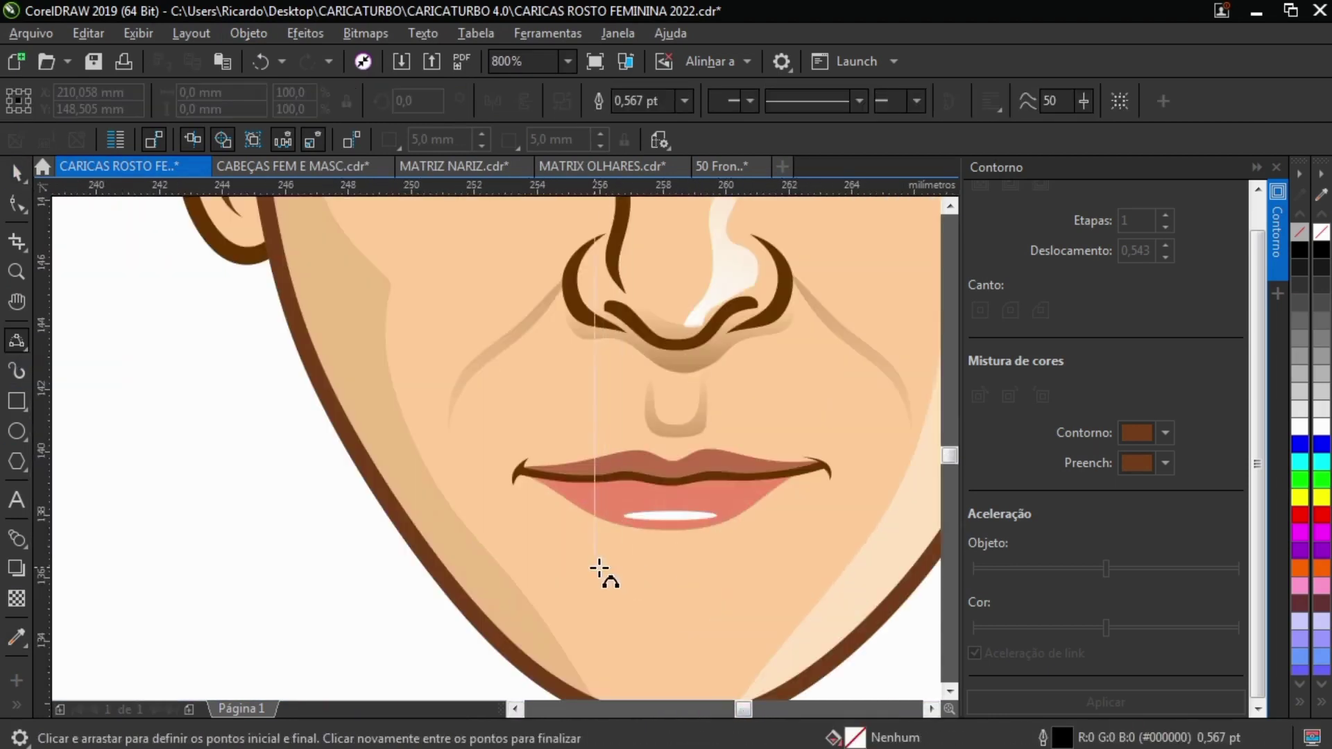
pyautogui.moveTo(598, 563); pyautogui.dragTo(761, 561)
pyautogui.click(684, 548)
pyautogui.scroll(1, 684, 547)
pyautogui.moveTo(512, 582); pyautogui.dragTo(517, 590)
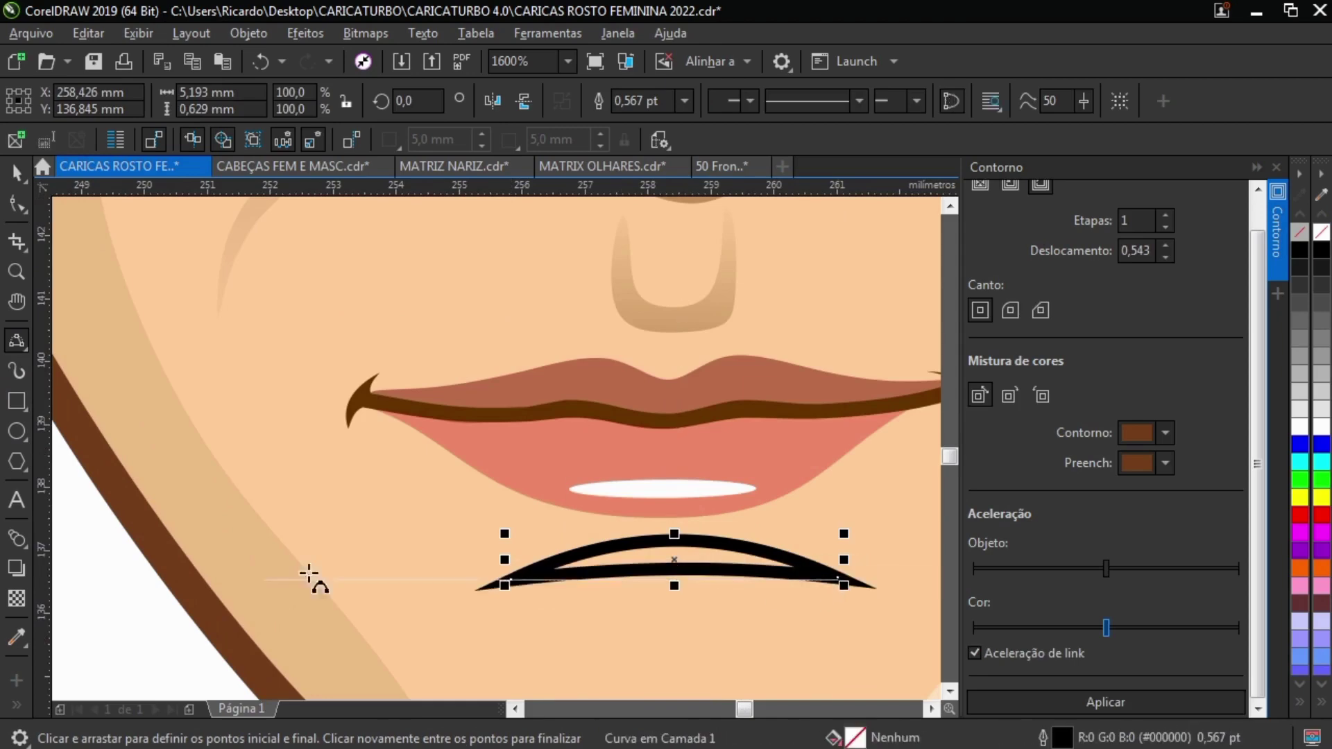
# Fill the crescent below the lip with brown #733E1A and remove its outline.
pyautogui.press('i')
pyautogui.click(669, 565)
pyautogui.press('space')
pyautogui.scroll(-5, 628, 460)
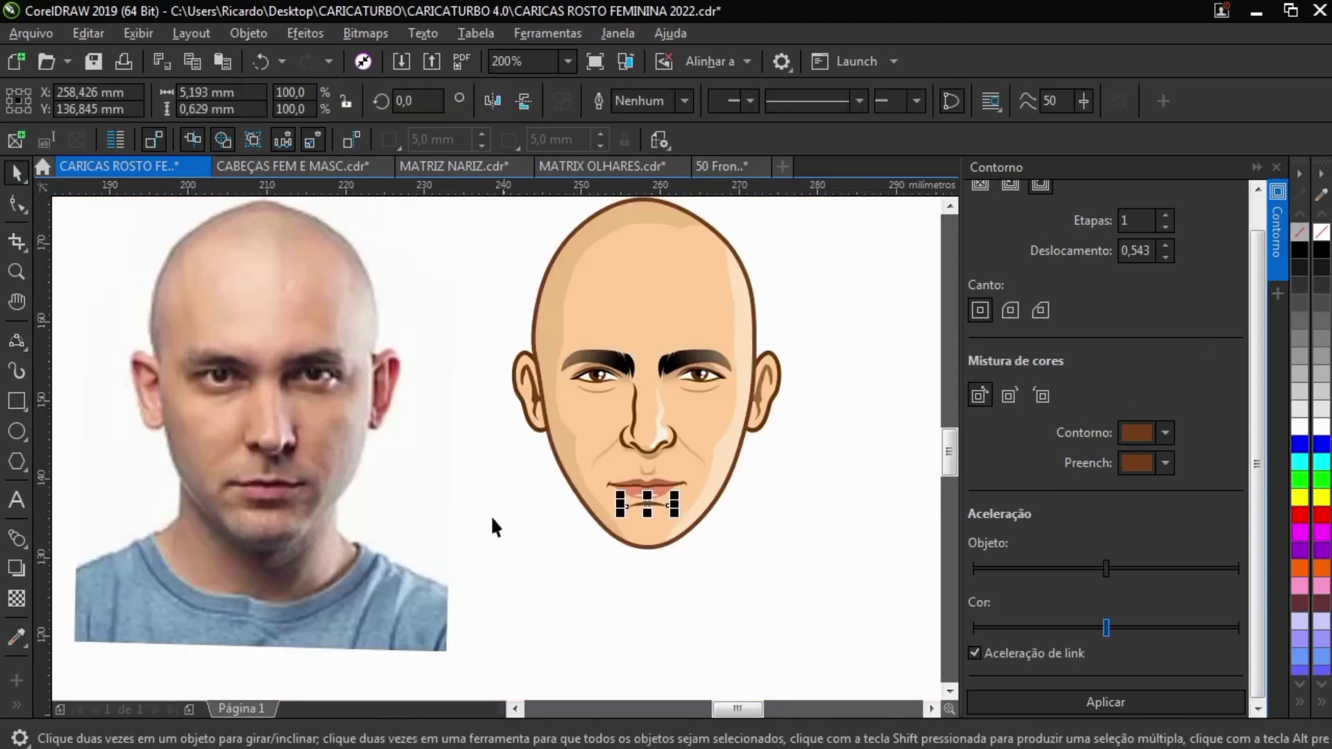
# Apply a uniform transparency of 80 to the crescent shadow below the lip.
pyautogui.scroll(5, 633, 496)
pyautogui.press('t')
pyautogui.click(634, 496)
pyautogui.write('70')
pyautogui.press('Return')
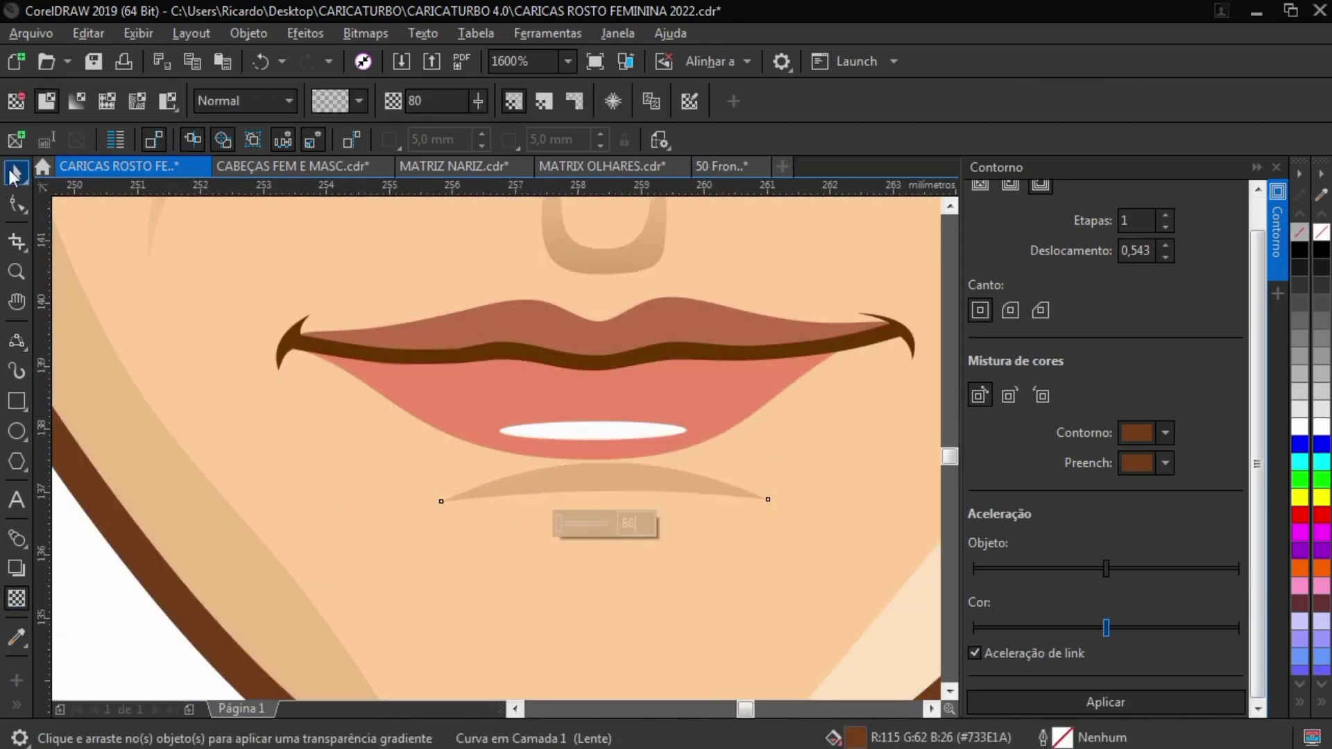
pyautogui.scroll(-3, 522, 474)
pyautogui.press('space')
# Draw an ellipse about 39.5 mm wide and 36.8 mm tall over the face, filled yellow with no outline.
pyautogui.moveTo(734, 711); pyautogui.dragTo(738, 710)
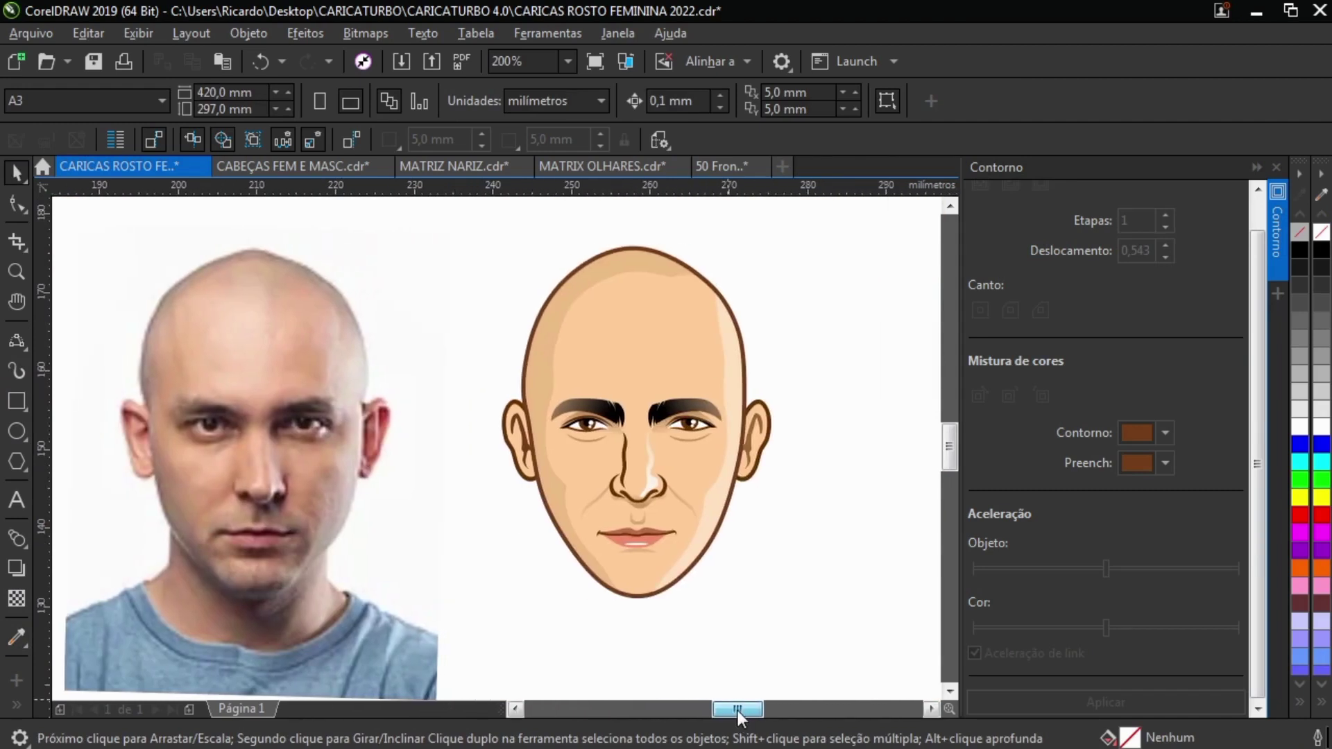
pyautogui.moveTo(952, 450); pyautogui.dragTo(952, 459)
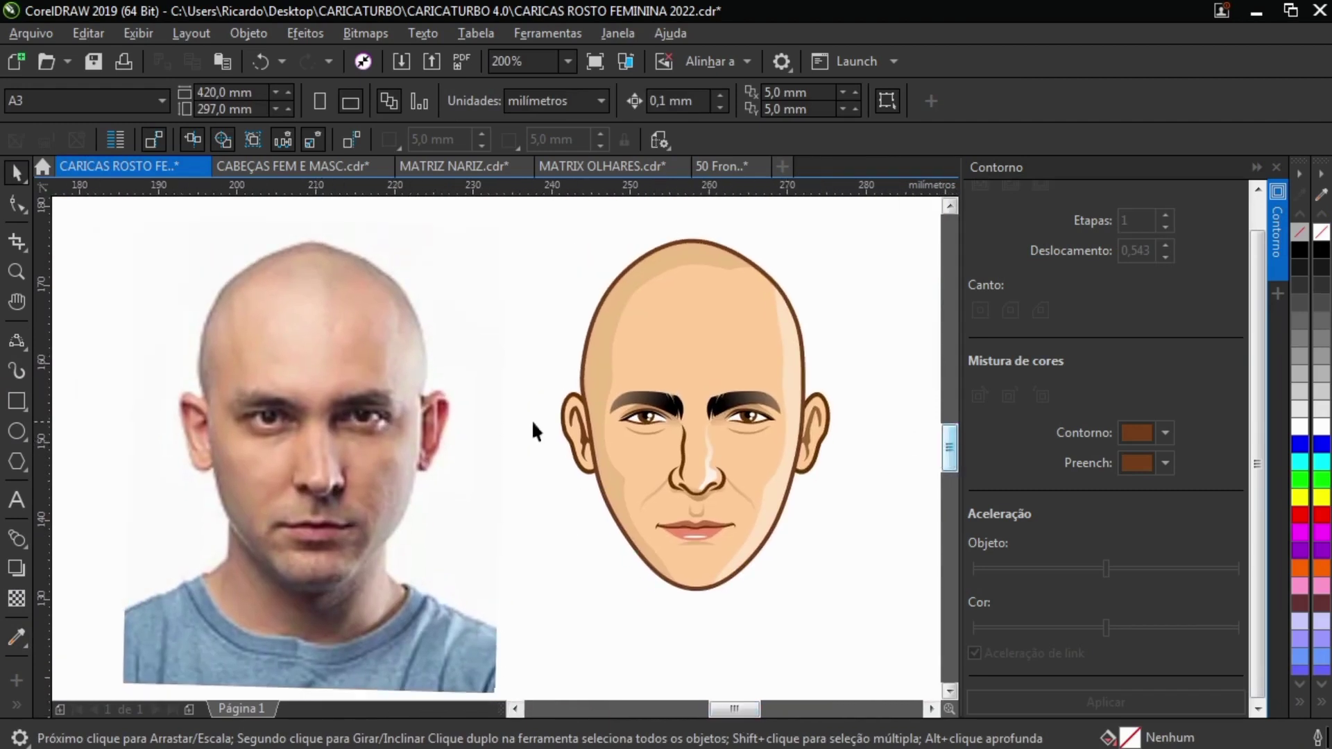
pyautogui.click(17, 430)
pyautogui.moveTo(564, 308); pyautogui.dragTo(860, 571)
pyautogui.click(1321, 497)
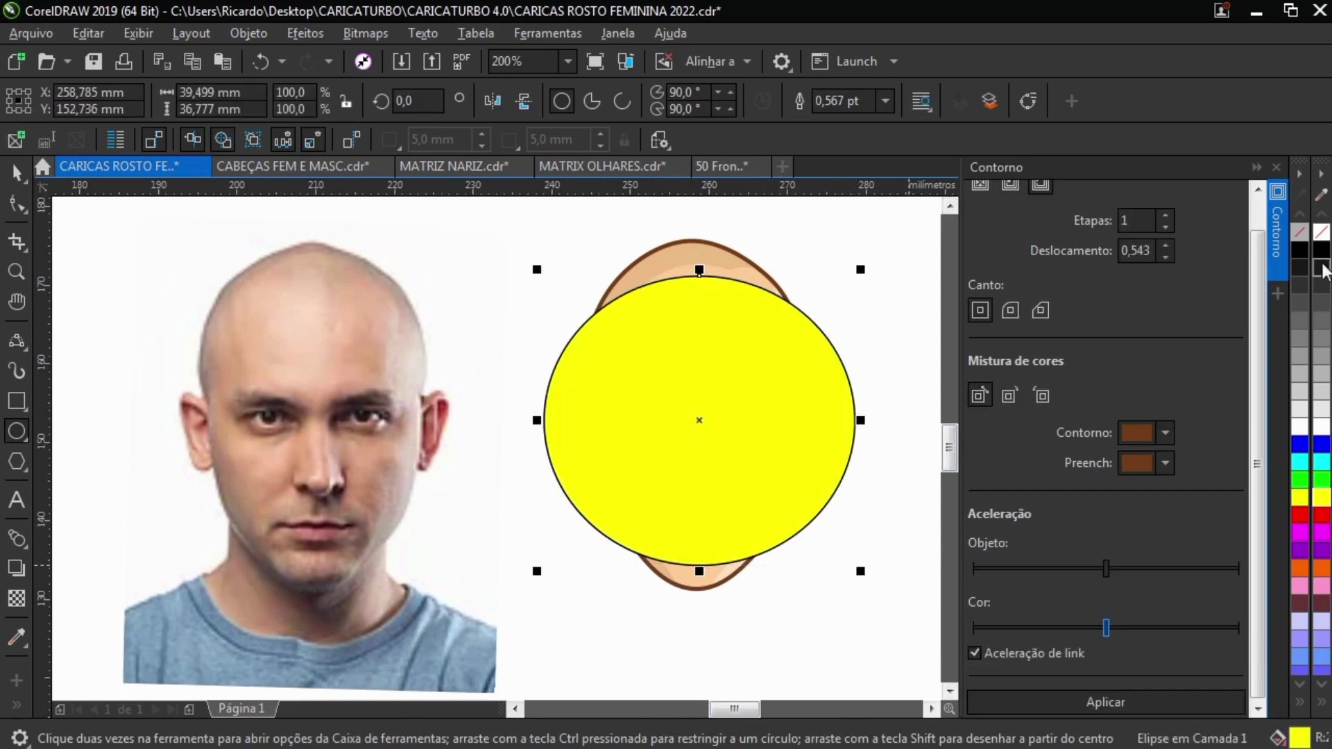
pyautogui.rightClick(1321, 233)
# Send the yellow ellipse behind the head and nudge it slightly left to center it on the face.
pyautogui.hotkey('ctrl', 'pagedown')
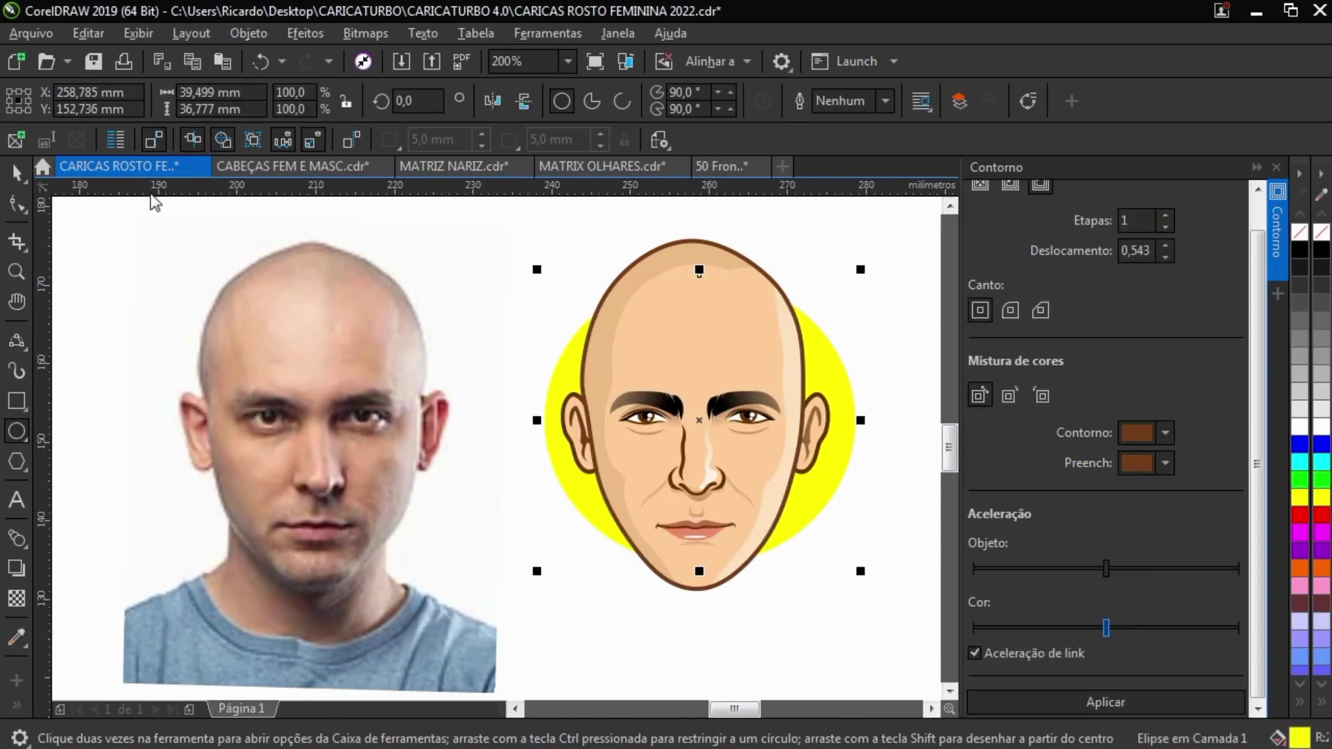
pyautogui.click(17, 179)
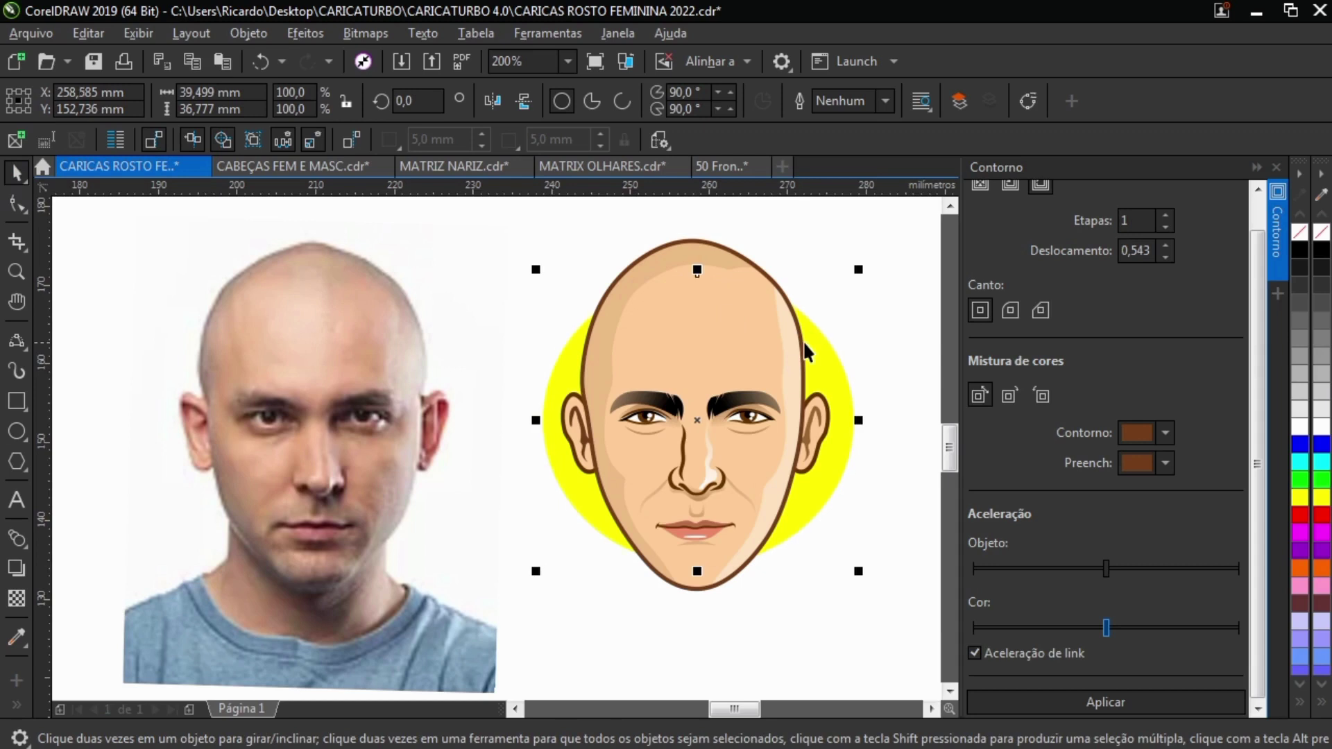
pyautogui.press('Left')
pyautogui.press('Left')
pyautogui.press('Left')
pyautogui.click(797, 624)
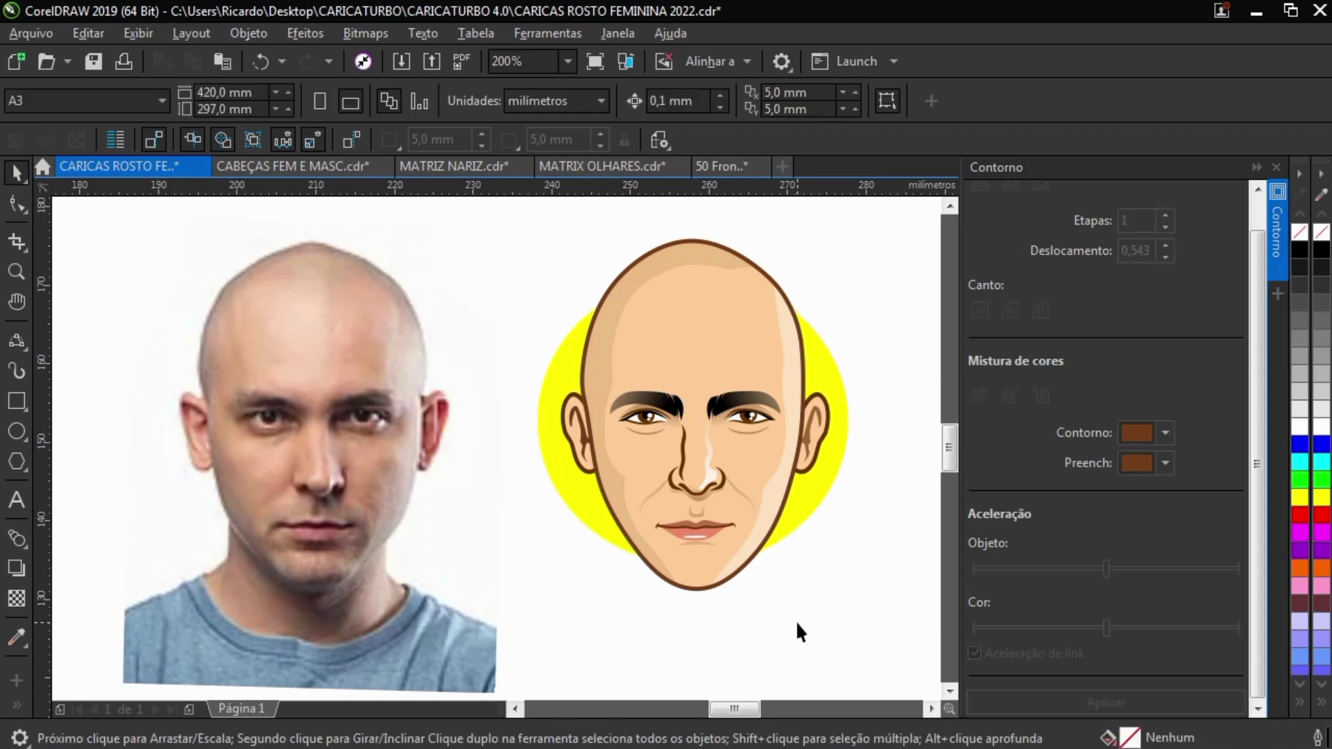